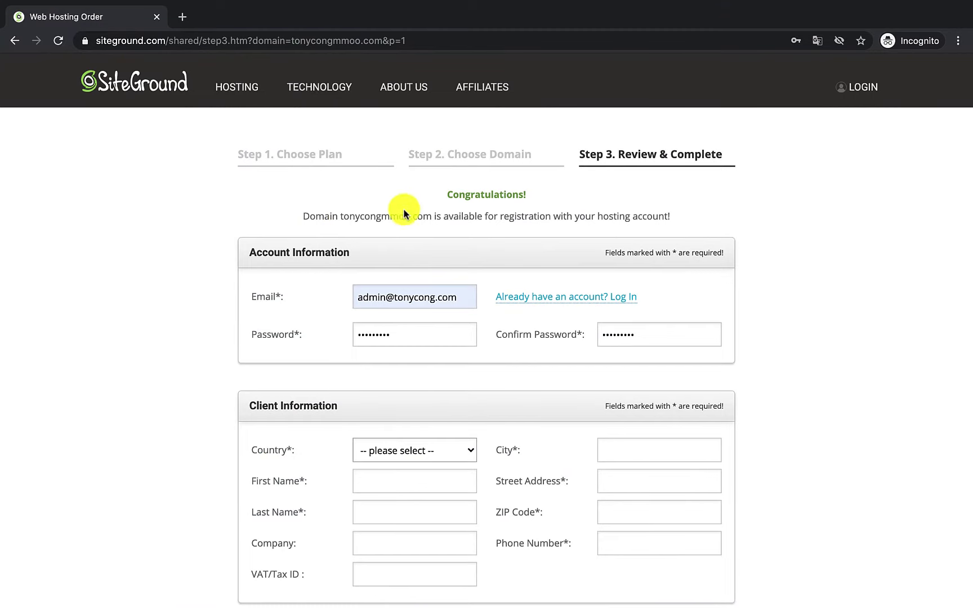
Step: Set the SiteGround client country to Vietnam and review the services-unavailable error banner
scroll(388, 448, "down", 1)
left_click(411, 450)
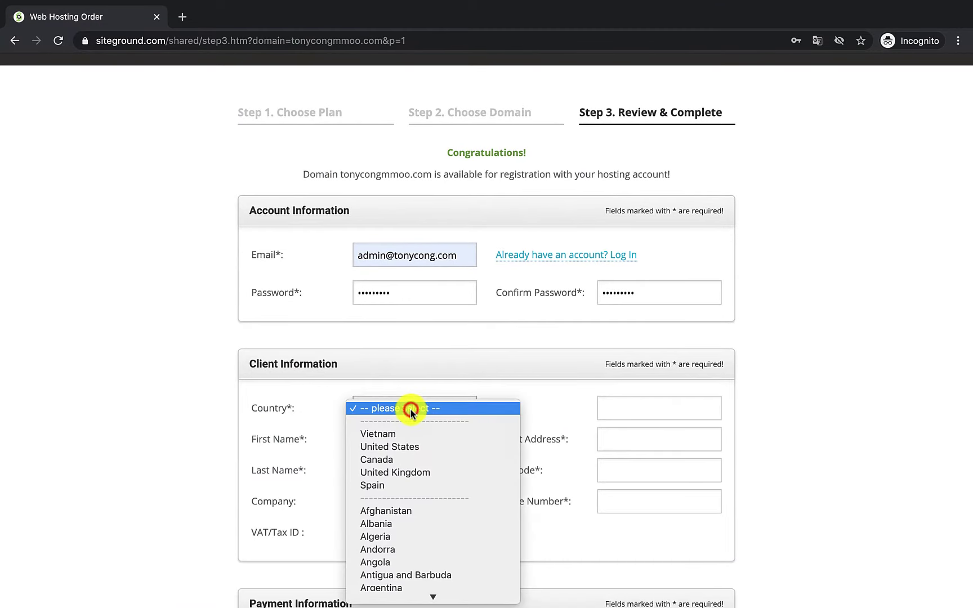
left_click(395, 434)
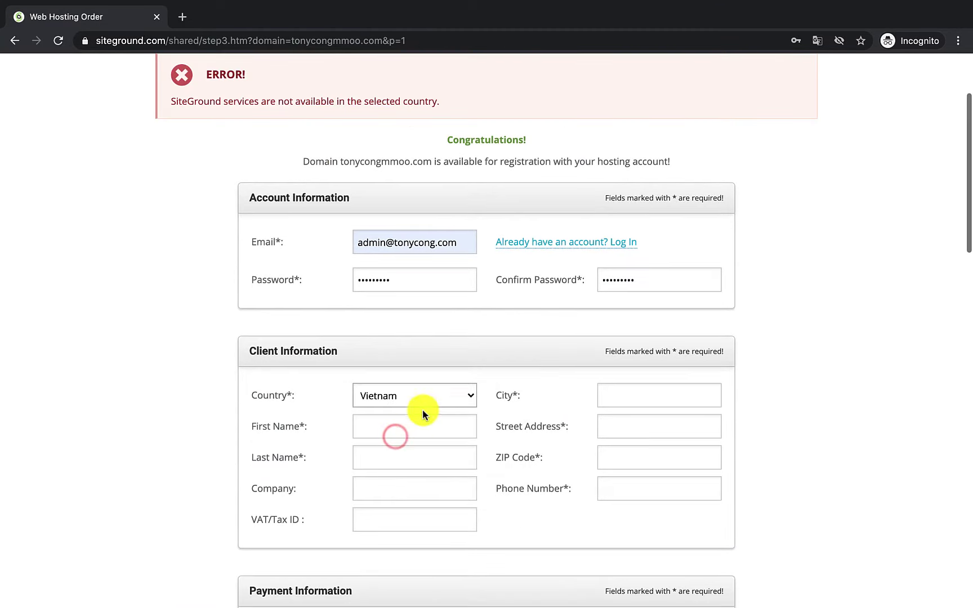
scroll(436, 379, "up", 1)
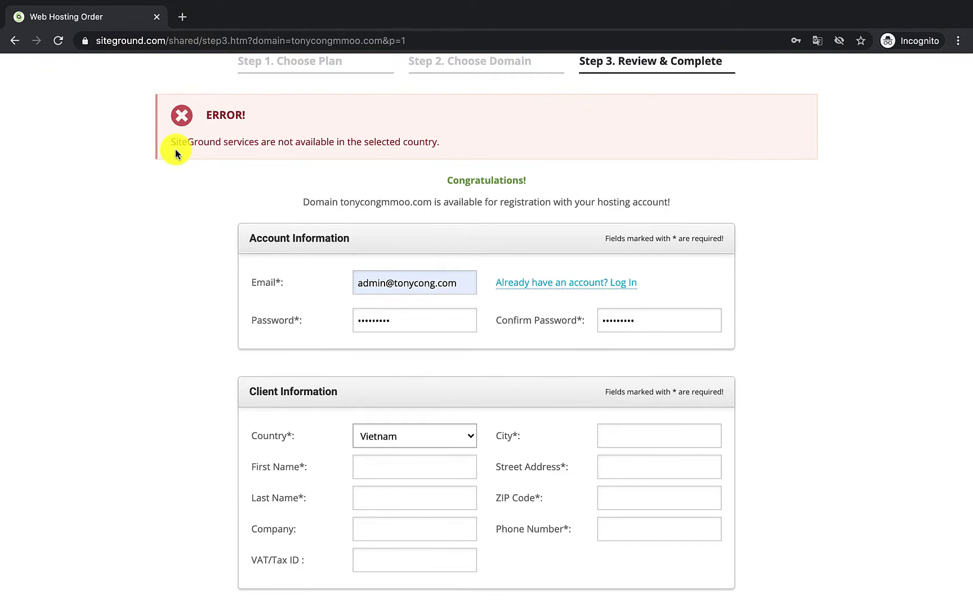
scroll(175, 149, "up", 1)
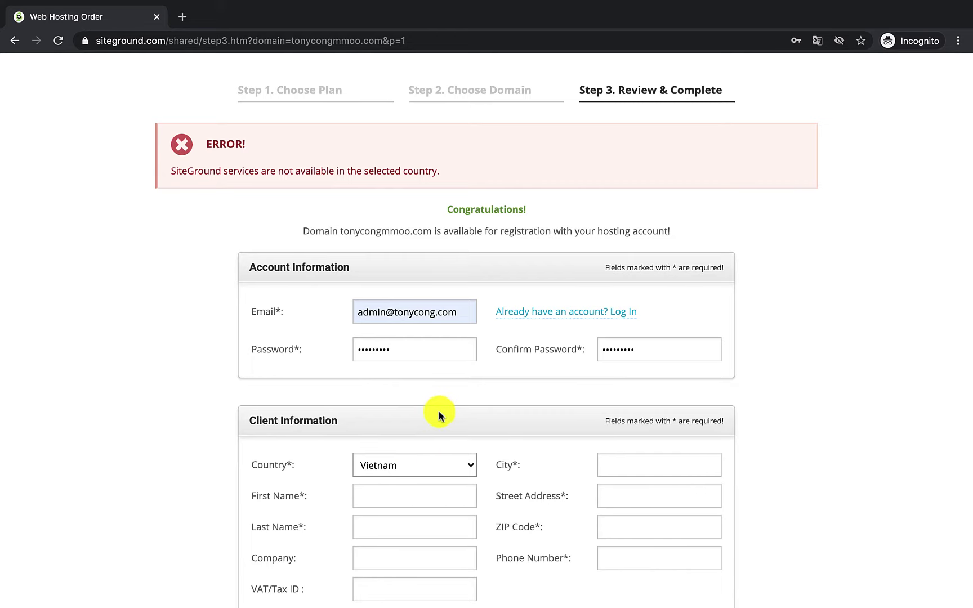
scroll(439, 415, "up", 2)
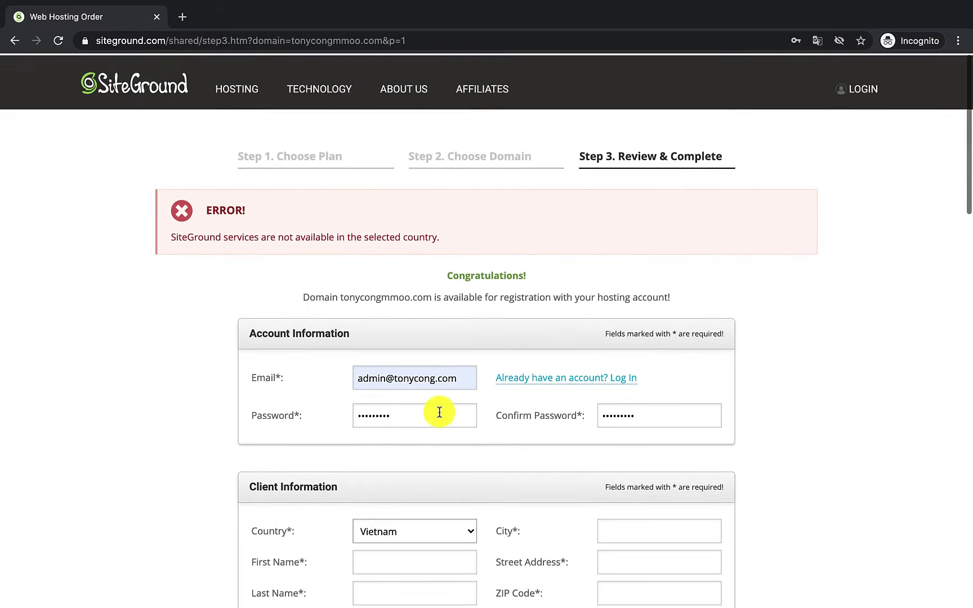
scroll(439, 413, "down", 2)
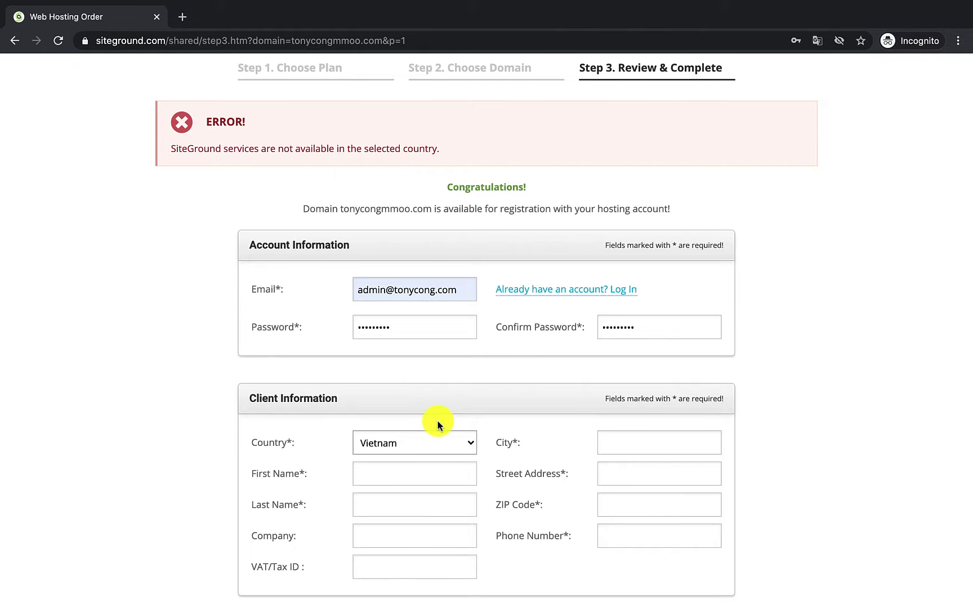
scroll(437, 419, "up", 2)
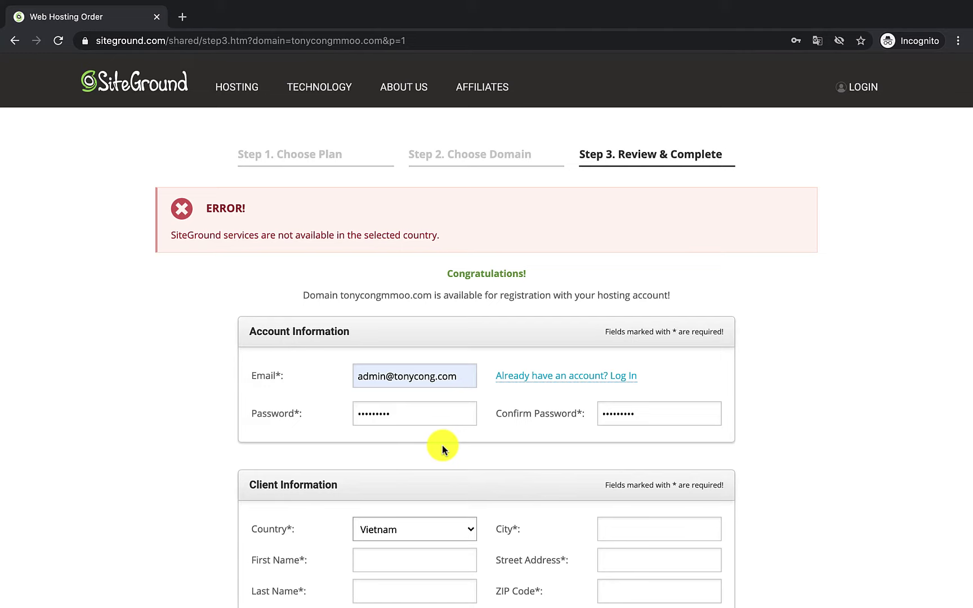
Step: Bring up SiteGround's Web Hosting page and review StartUp $6.99, GrowBig $9.99 and GoGeek $14.99 plans
key("ctrl+Left")
mouse_move(570, 101)
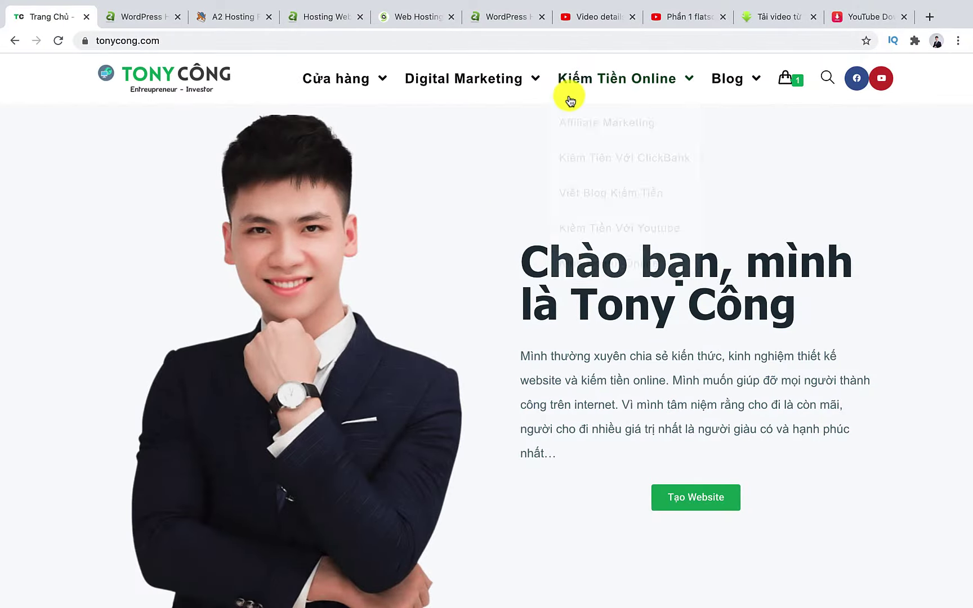
left_click(420, 16)
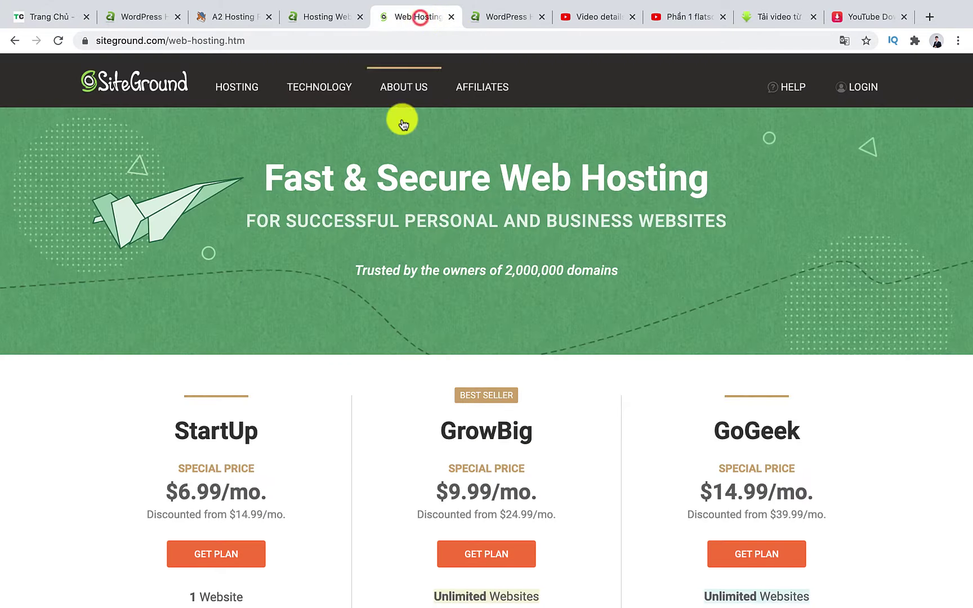
scroll(363, 456, "down", 4)
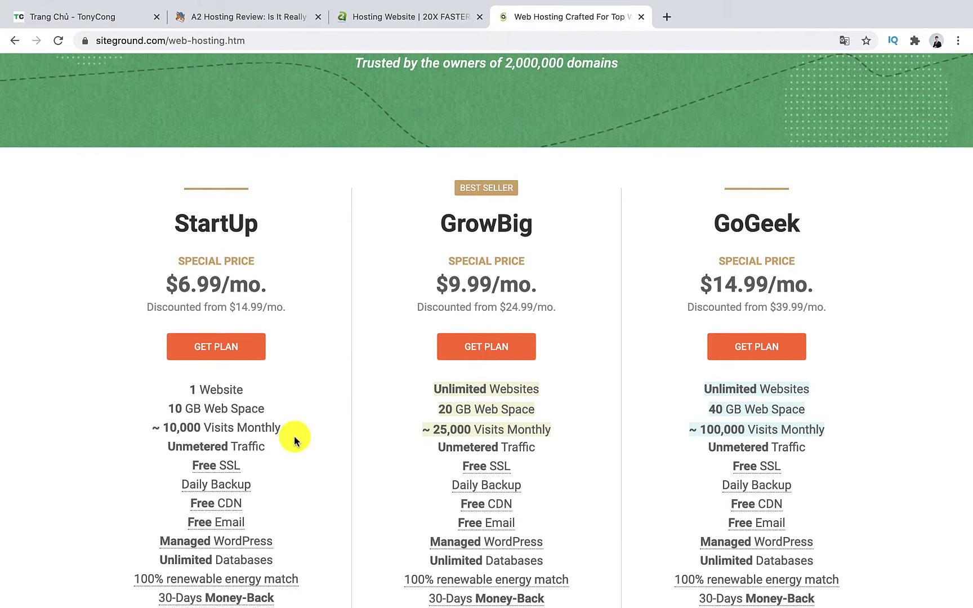
scroll(294, 435, "up", 4)
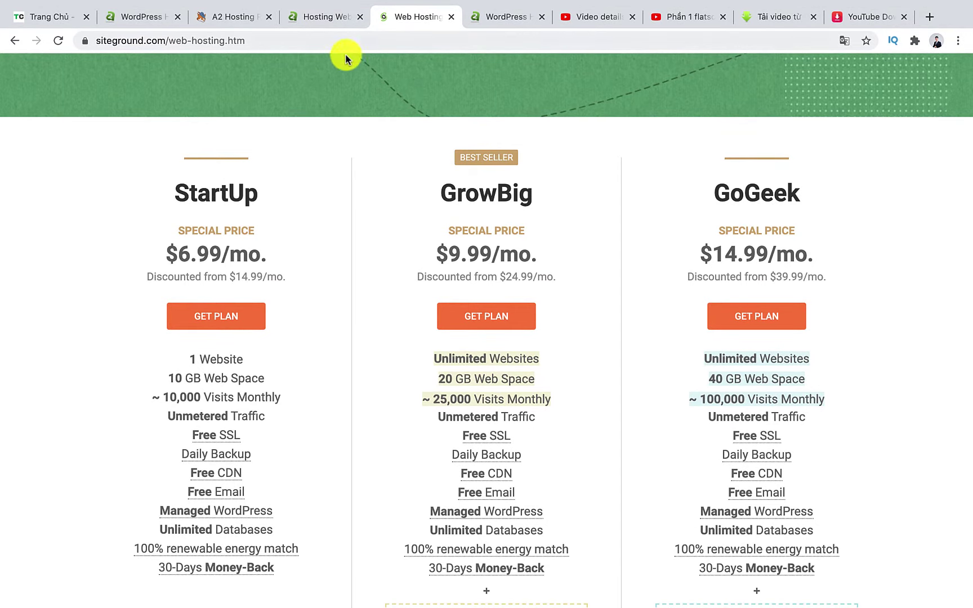
Step: Go to the A2 Hosting homepage and scroll through the Shared, Reseller, VPS and Dedicated pricing
left_click(330, 23)
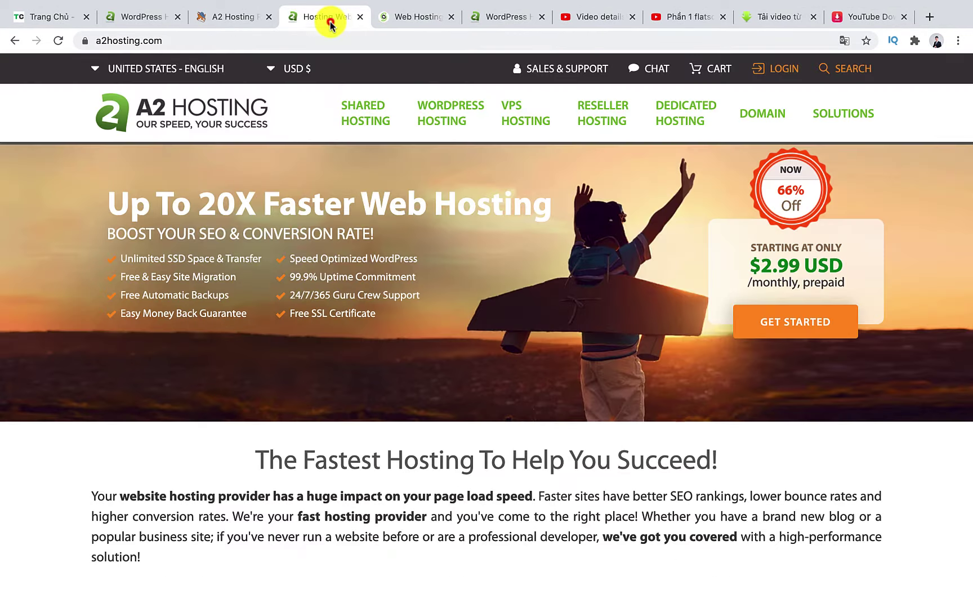
scroll(387, 391, "down", 8)
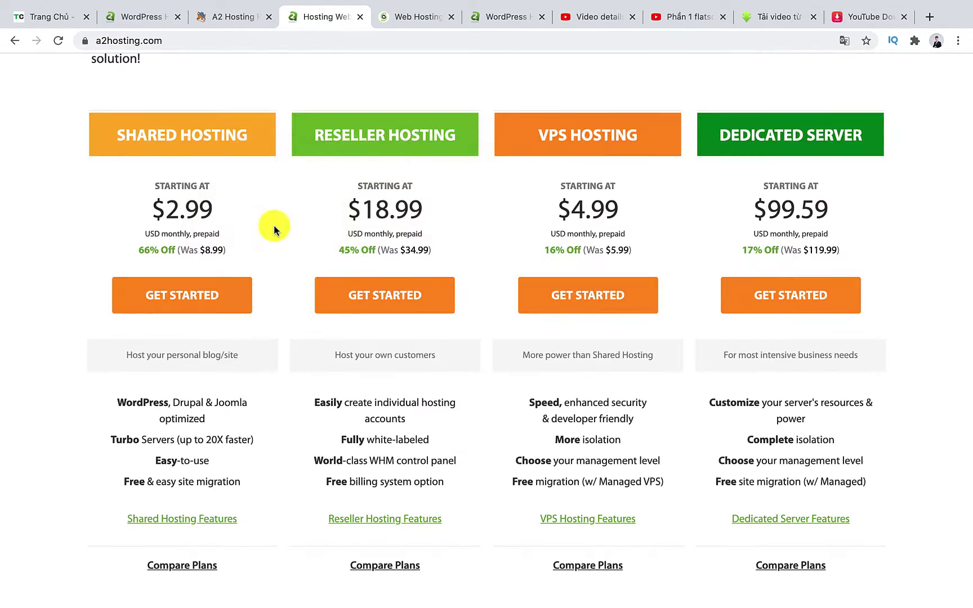
scroll(137, 297, "up", 1)
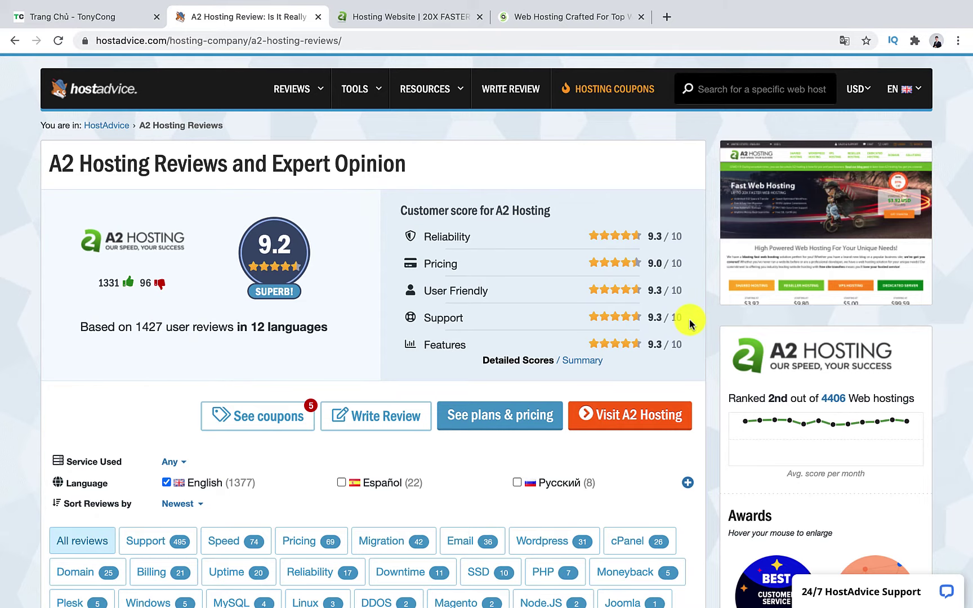
Step: Scroll to the HostAdvice A2 Hosting reviews and translate the page into Tiếng Việt
scroll(311, 467, "down", 7)
scroll(311, 467, "up", 7)
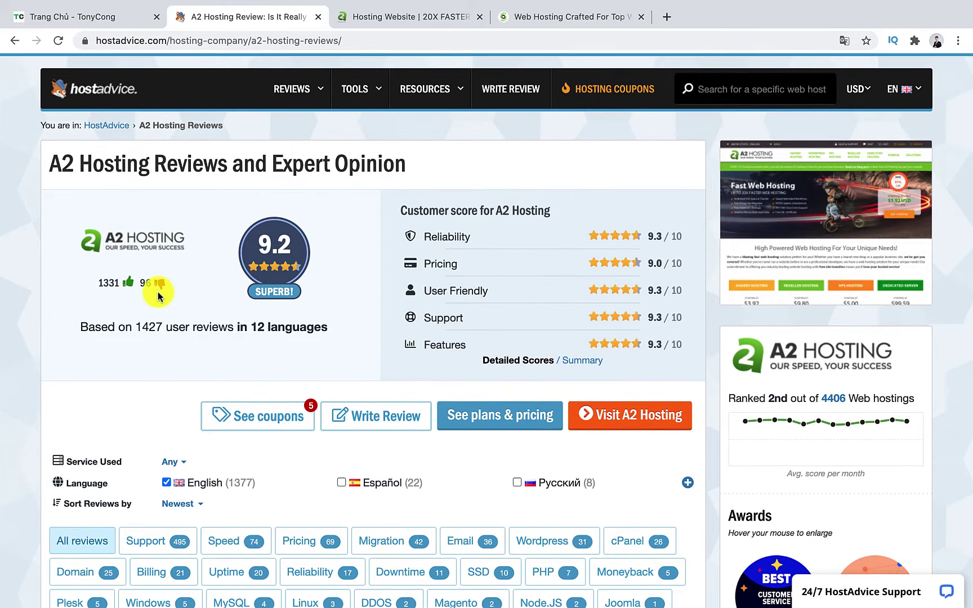
scroll(124, 445, "down", 8)
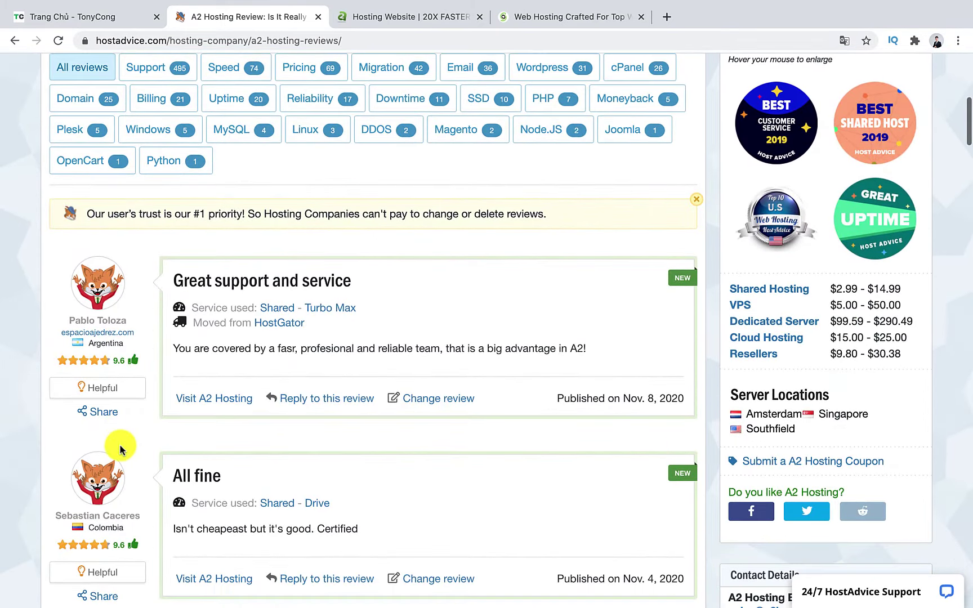
scroll(121, 448, "down", 2)
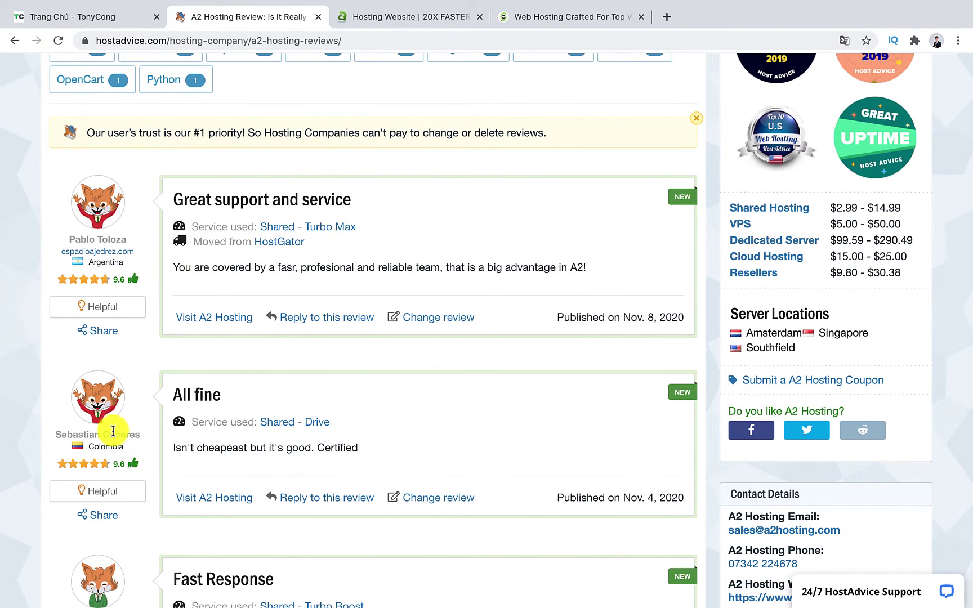
scroll(113, 433, "down", 2)
scroll(114, 436, "down", 4)
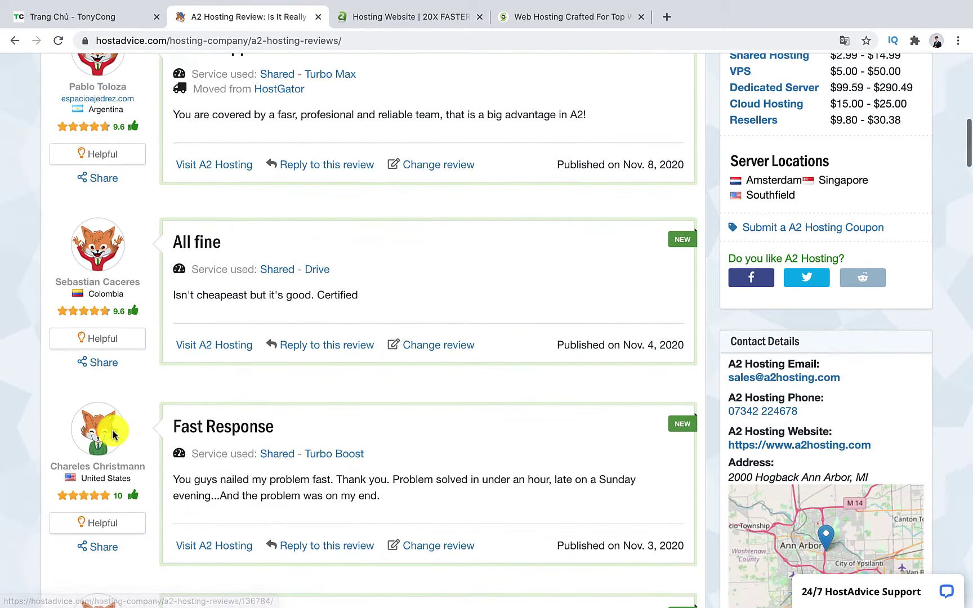
scroll(163, 260, "up", 6)
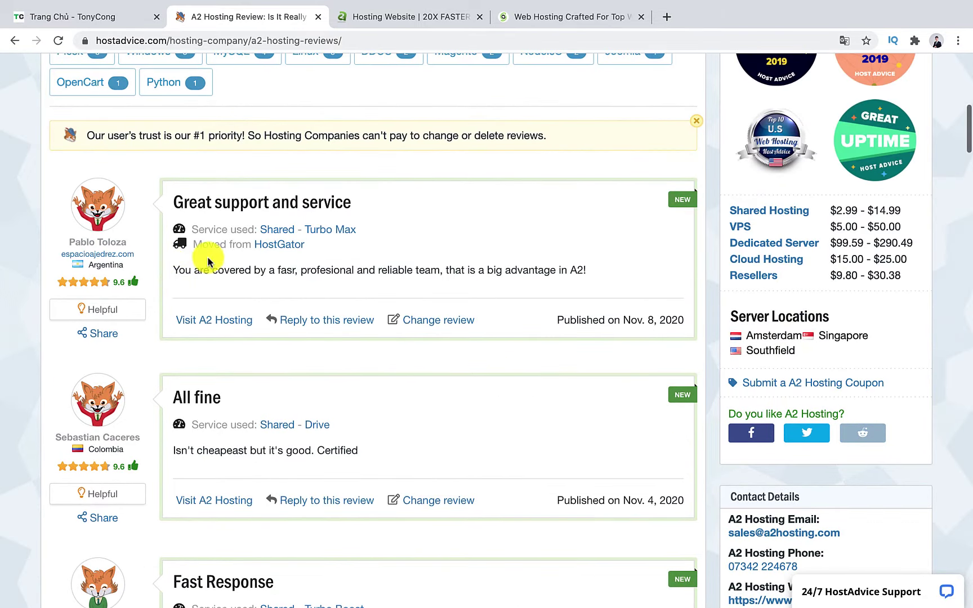
right_click(50, 202)
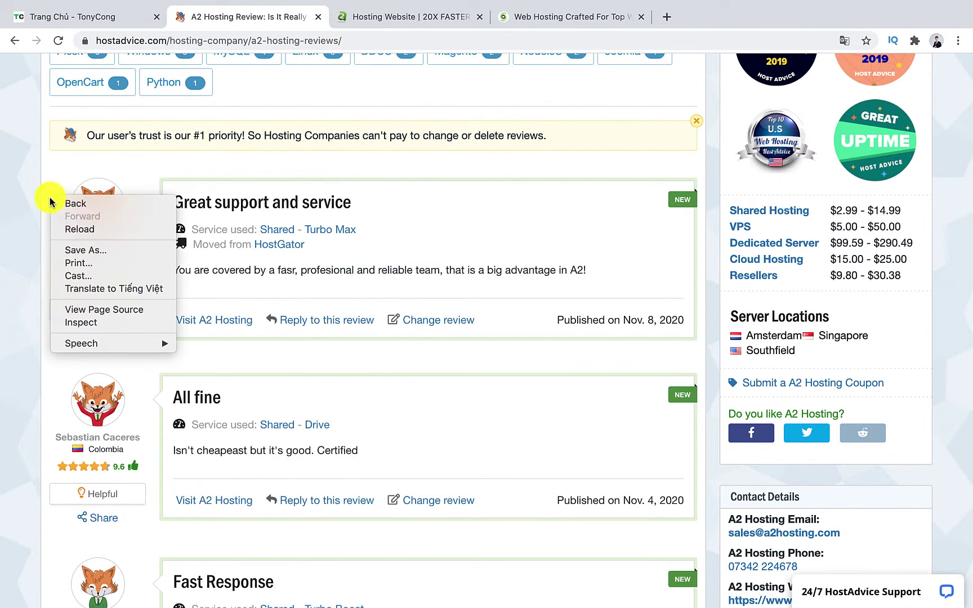
left_click(97, 287)
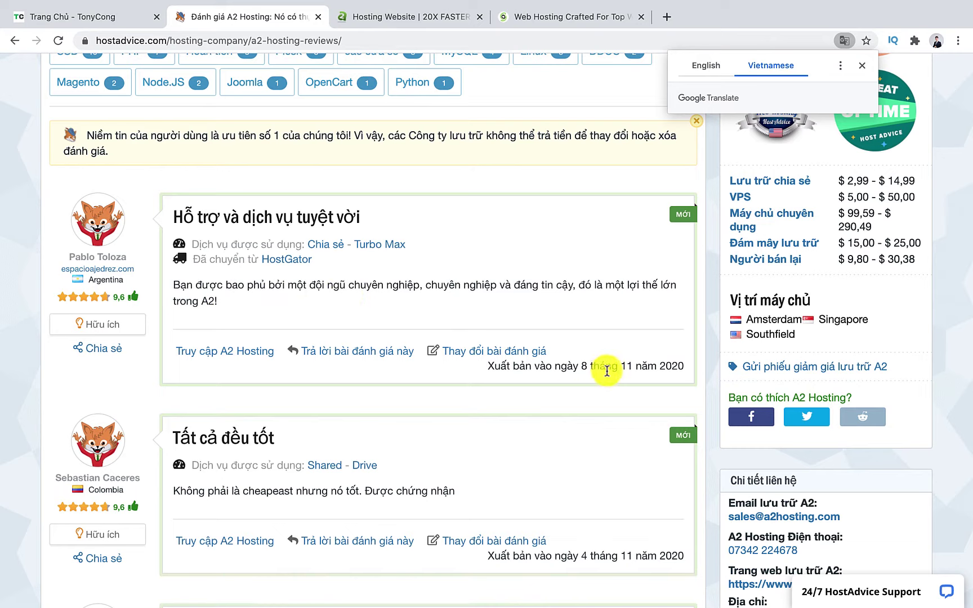
Step: Read through the Vietnamese-translated A2 Hosting reviews, then jump back to the top of the page
scroll(523, 401, "down", 3)
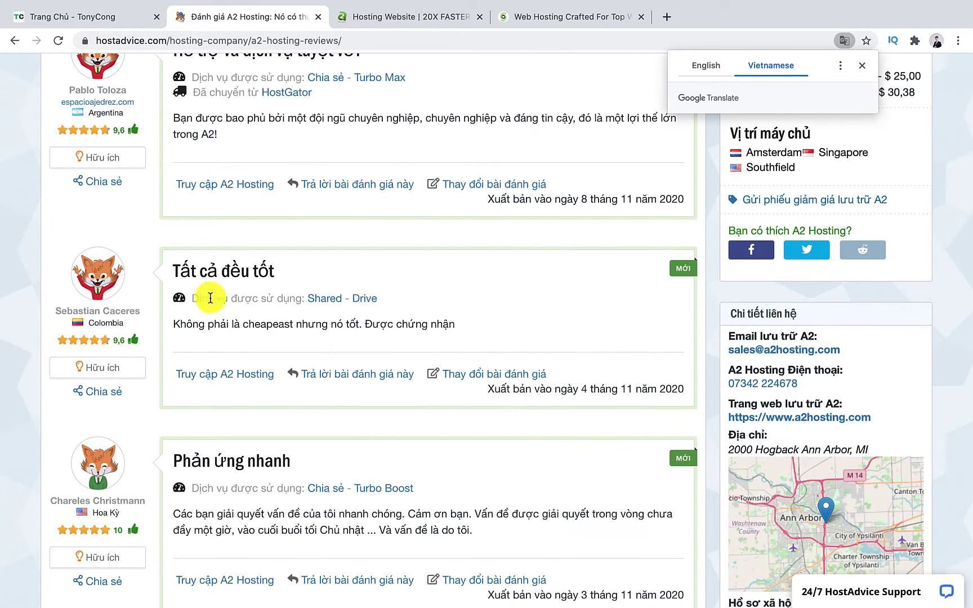
scroll(228, 466, "down", 2)
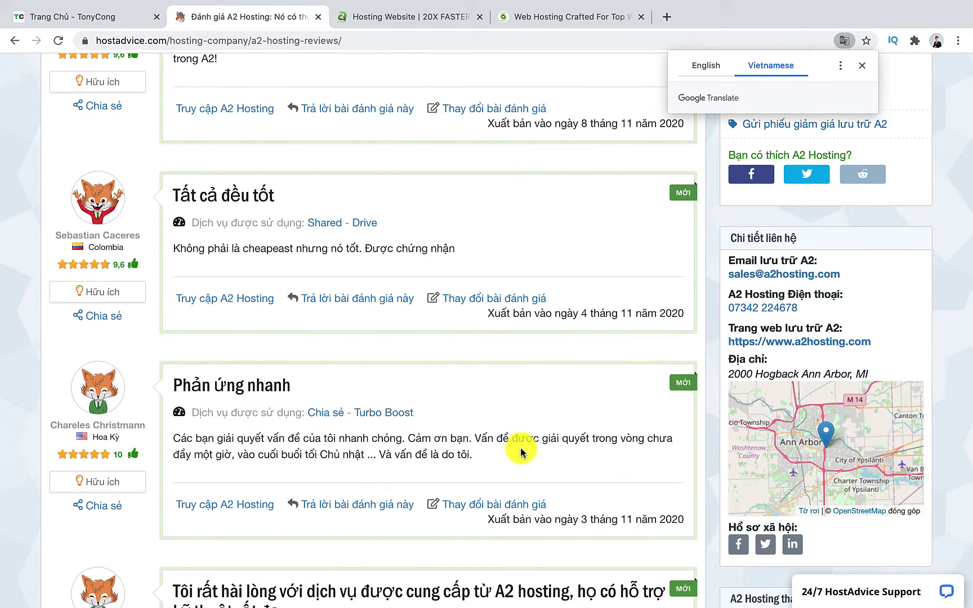
scroll(247, 467, "down", 10)
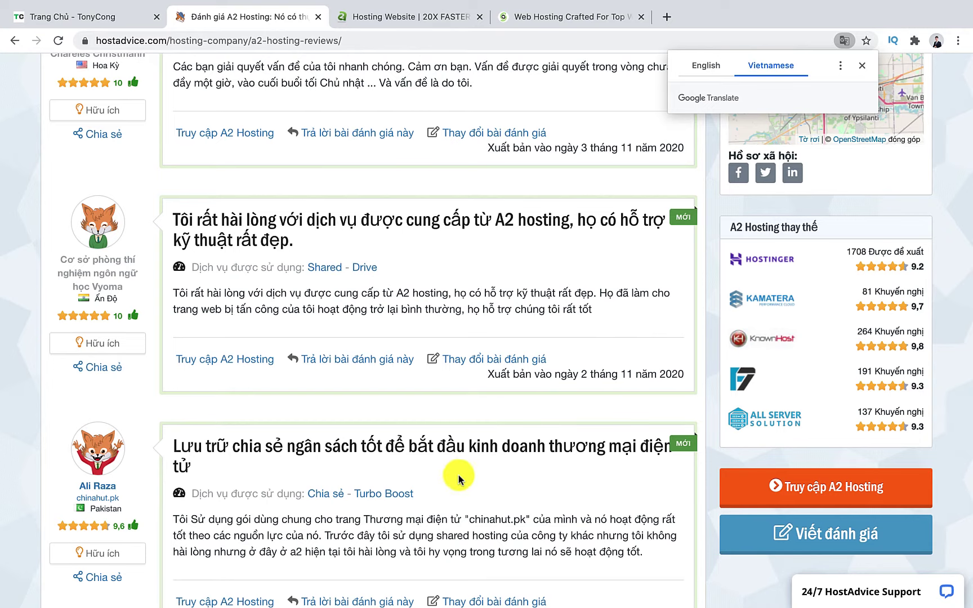
key("Home")
scroll(382, 316, "down", 20)
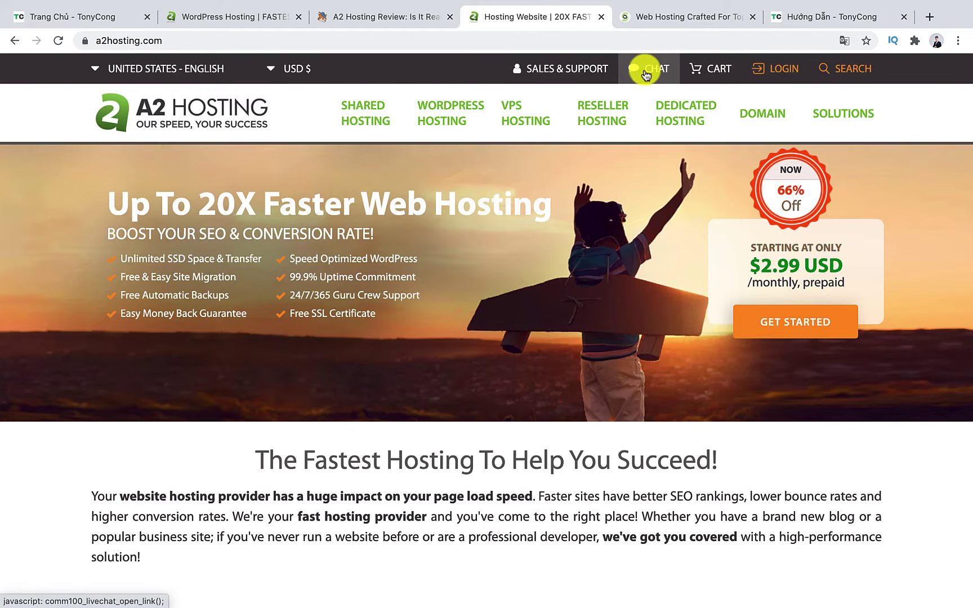
Step: From the TonyCong hosting guide, reach A2 Hosting's WordPress Hosting plans, Startup $2.99 to Turbo Max $14.99
scroll(570, 393, "down", 1)
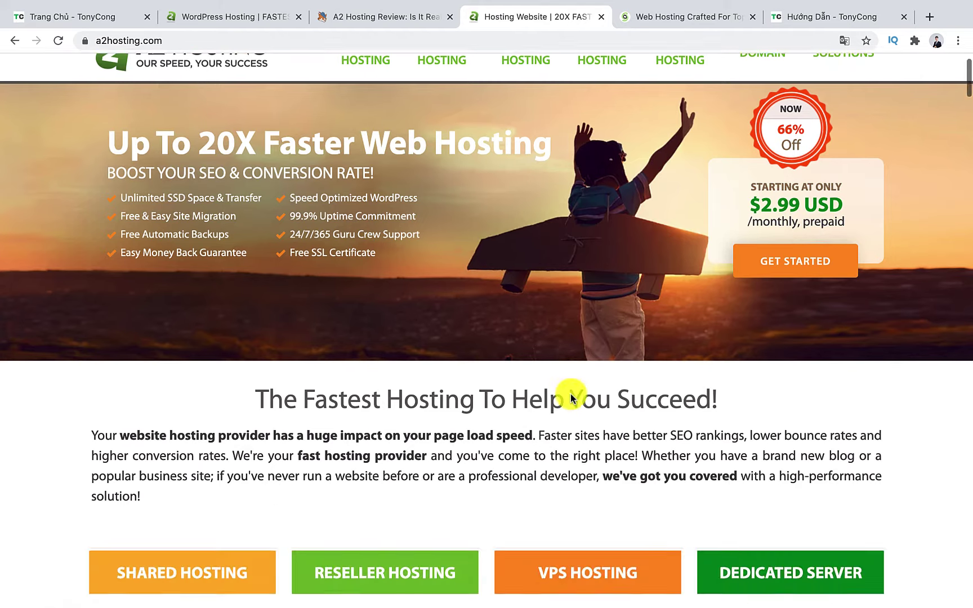
scroll(570, 396, "down", 2)
scroll(571, 395, "up", 3)
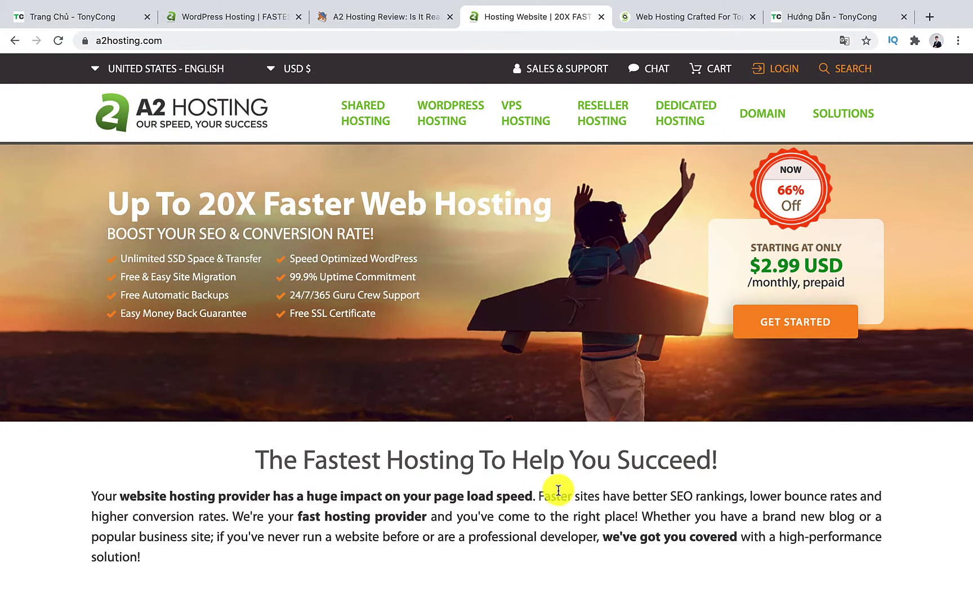
left_click(843, 11)
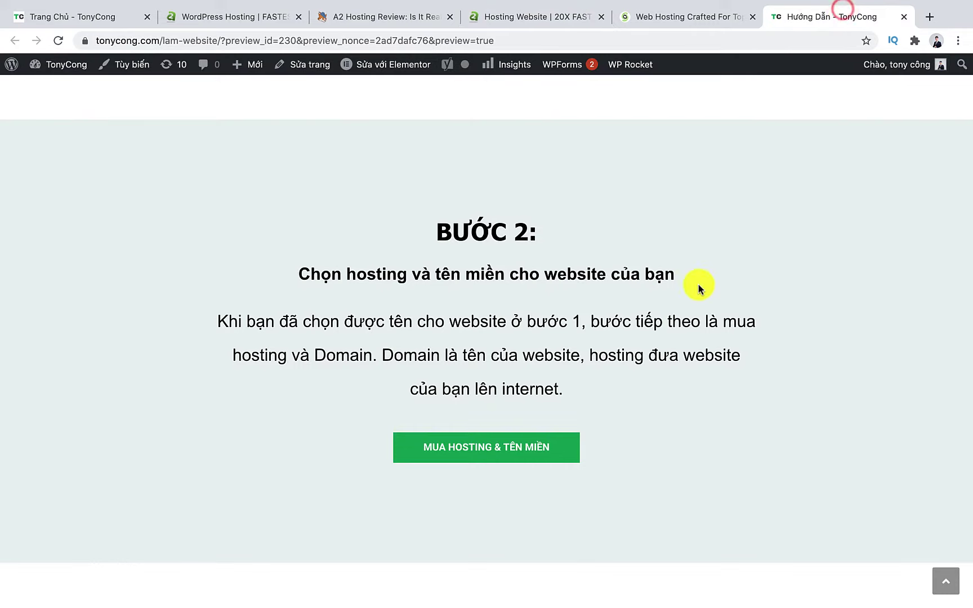
scroll(488, 245, "up", 7)
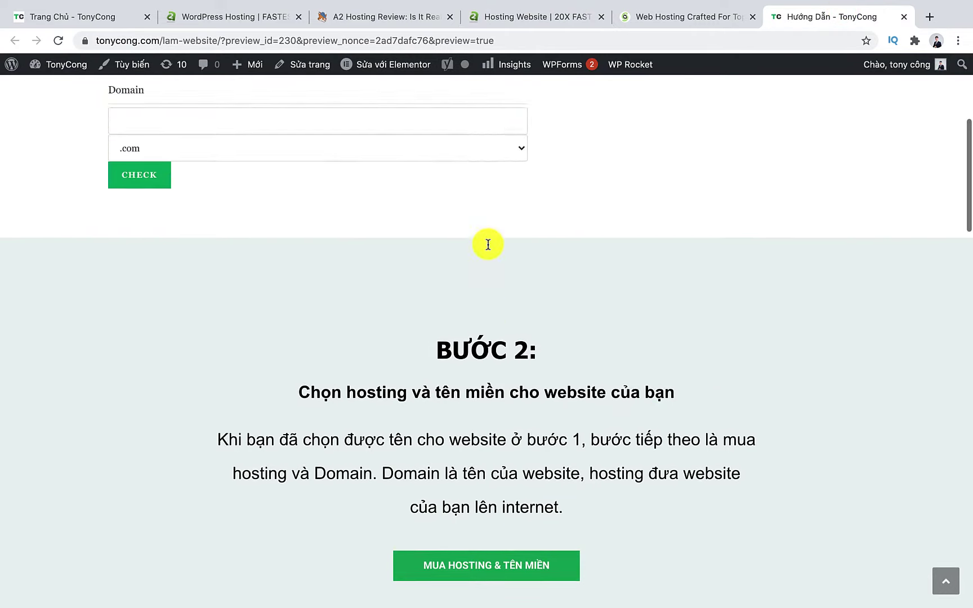
scroll(488, 245, "down", 3)
scroll(487, 243, "down", 4)
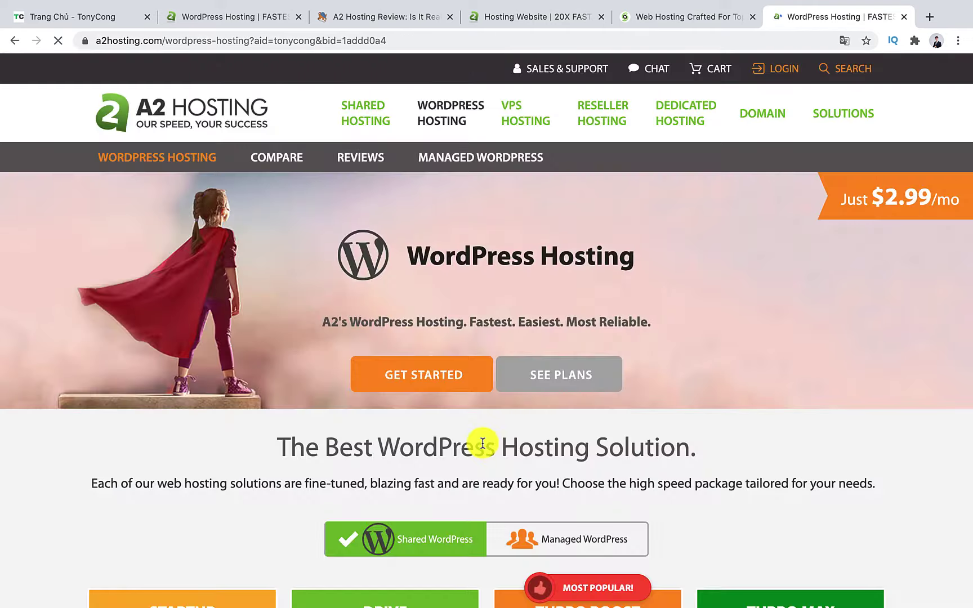
scroll(433, 428, "down", 7)
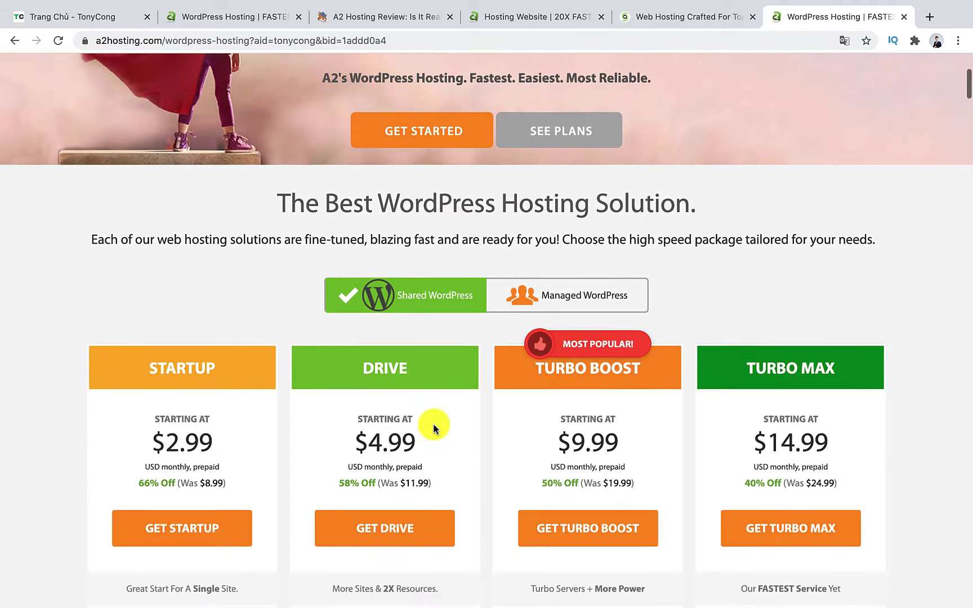
scroll(434, 426, "down", 4)
scroll(434, 425, "up", 5)
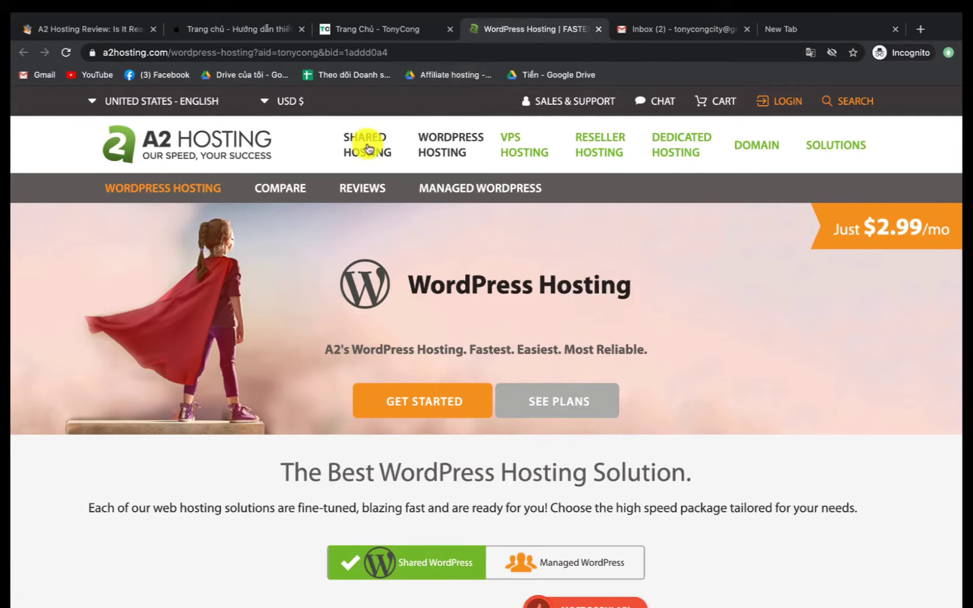
Step: Open the Shared Hosting plans and highlight the Startup plan's Money-Back Guarantee and 1 Website
left_click(367, 147)
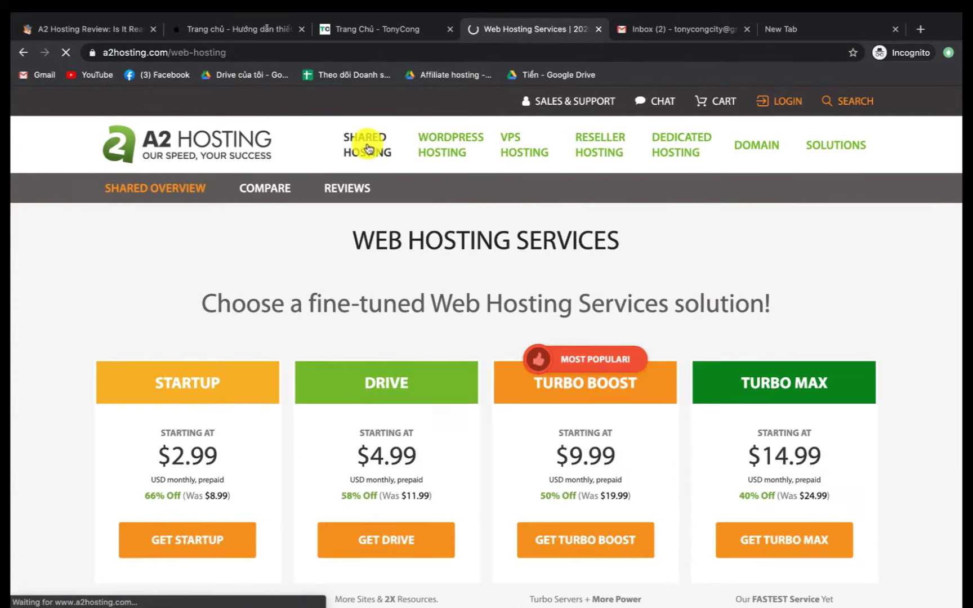
scroll(164, 332, "down", 3)
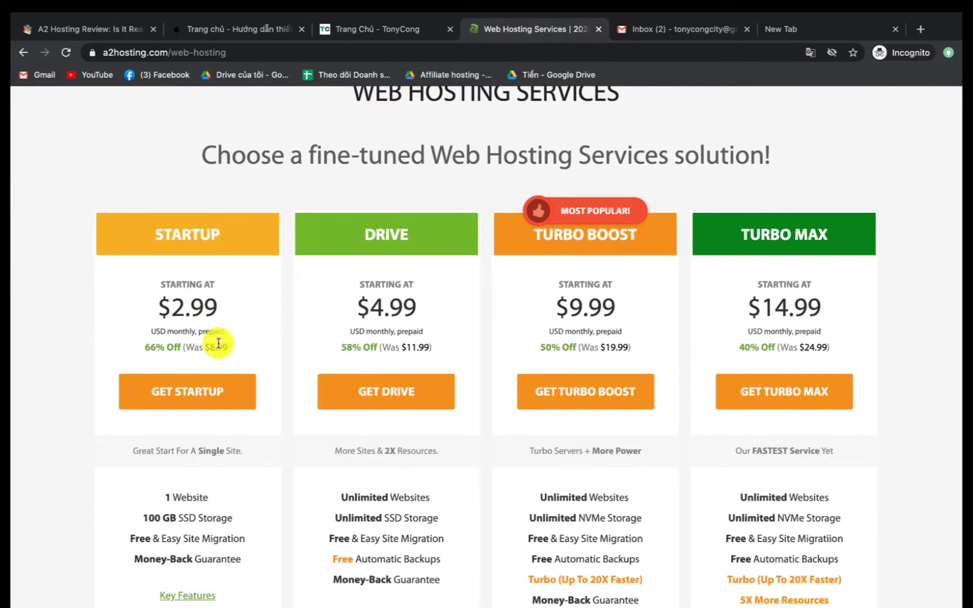
scroll(242, 326, "down", 3)
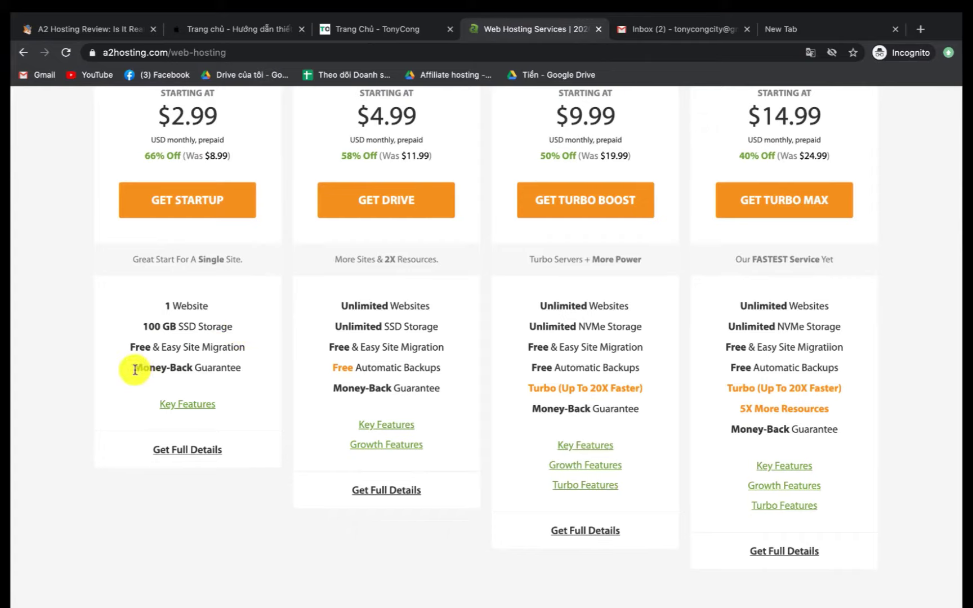
left_click_drag(136, 370, 213, 370)
left_click(242, 372)
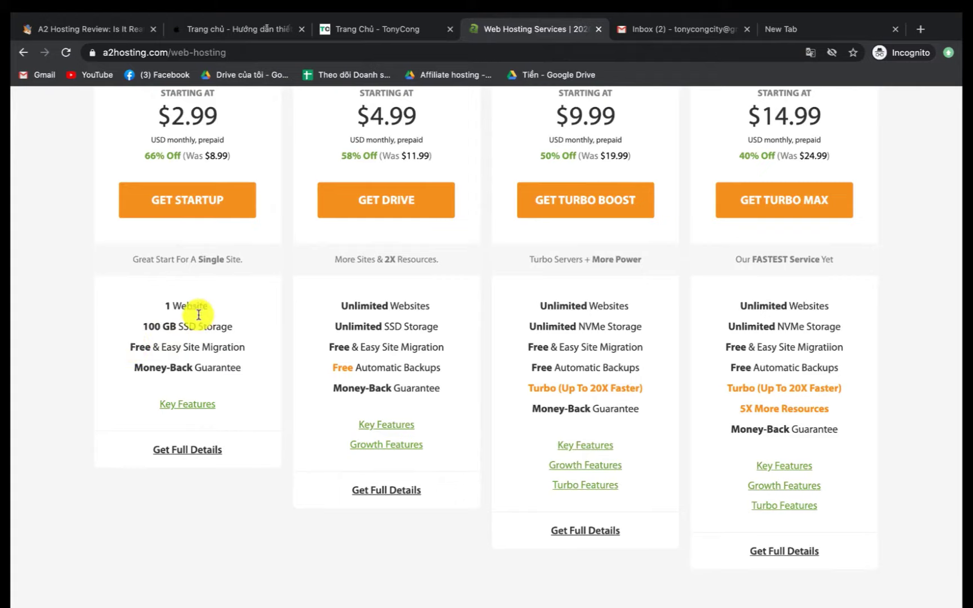
left_click_drag(165, 305, 217, 308)
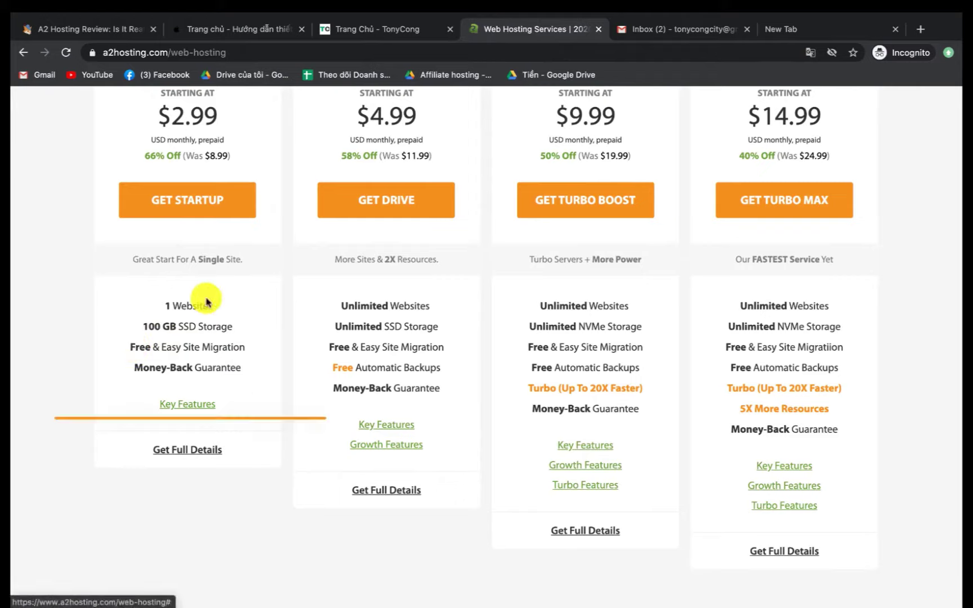
scroll(213, 326, "down", 1)
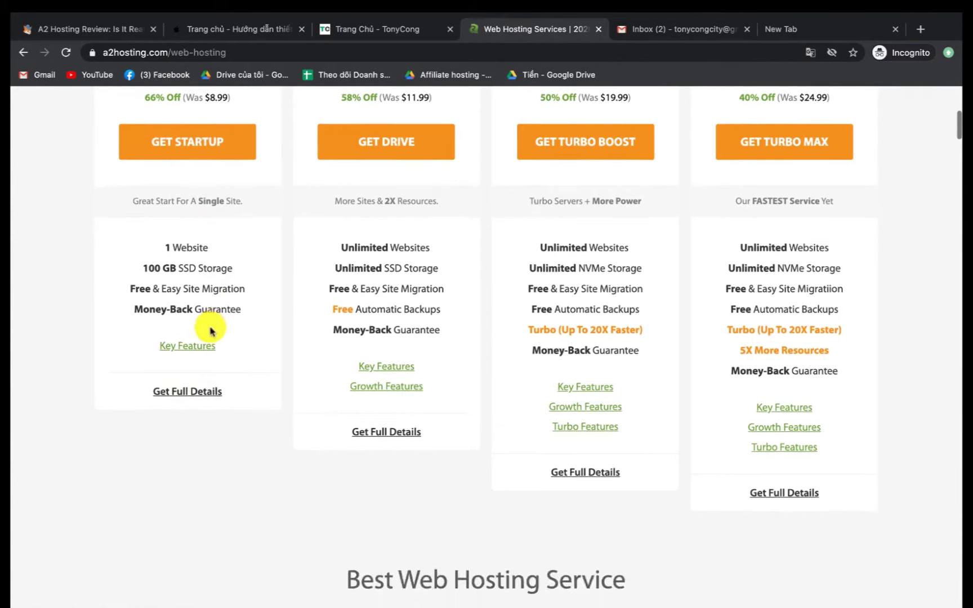
scroll(330, 276, "up", 4)
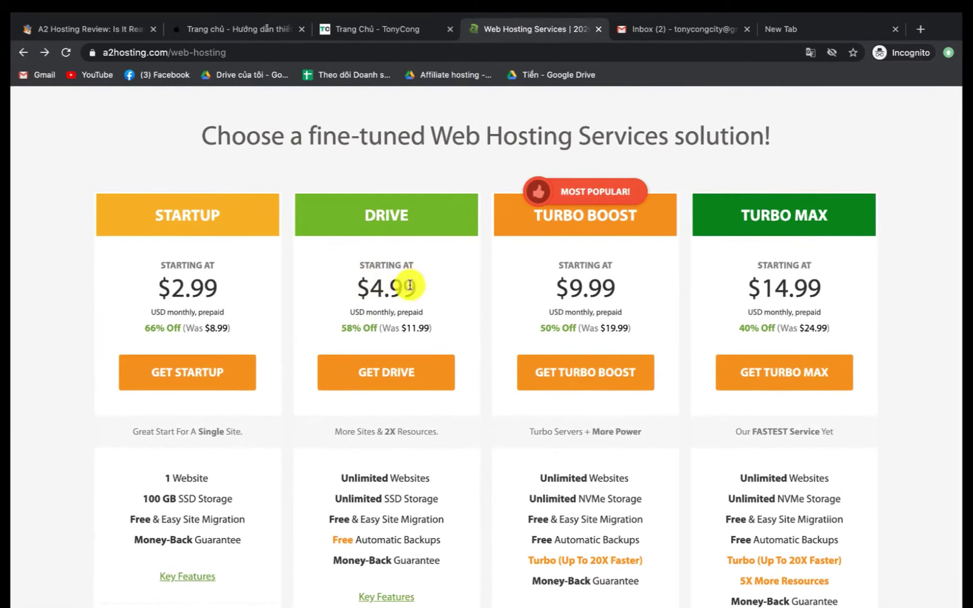
scroll(458, 298, "down", 3)
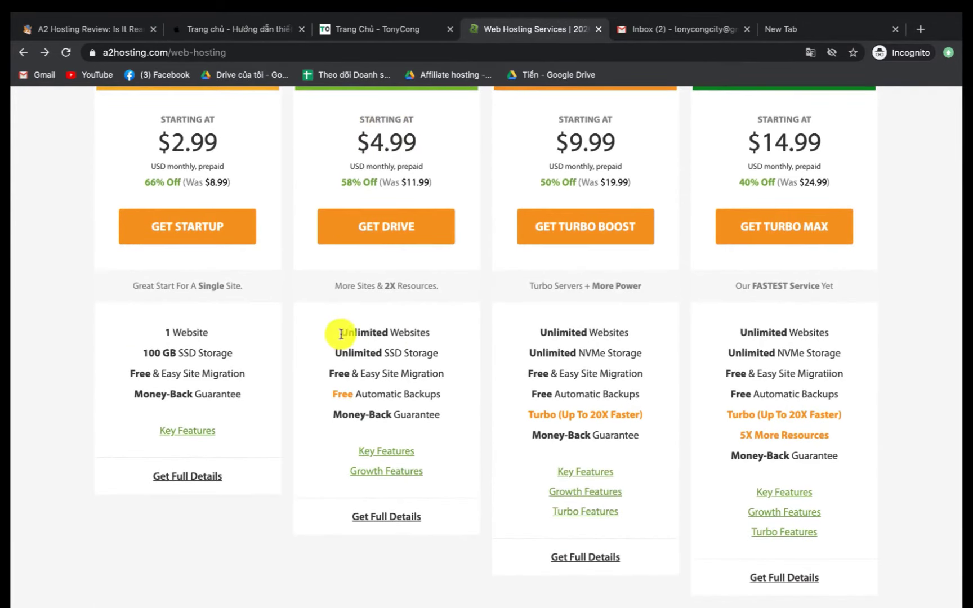
Step: Highlight the Drive plan's Unlimited Websites and Unlimited SSD Storage features
left_click_drag(343, 333, 422, 331)
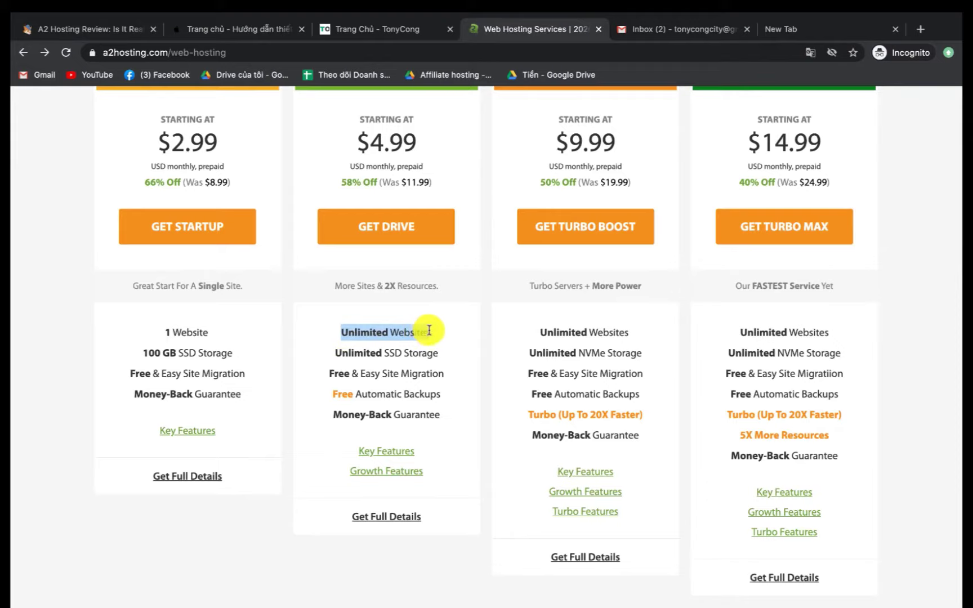
left_click(439, 333)
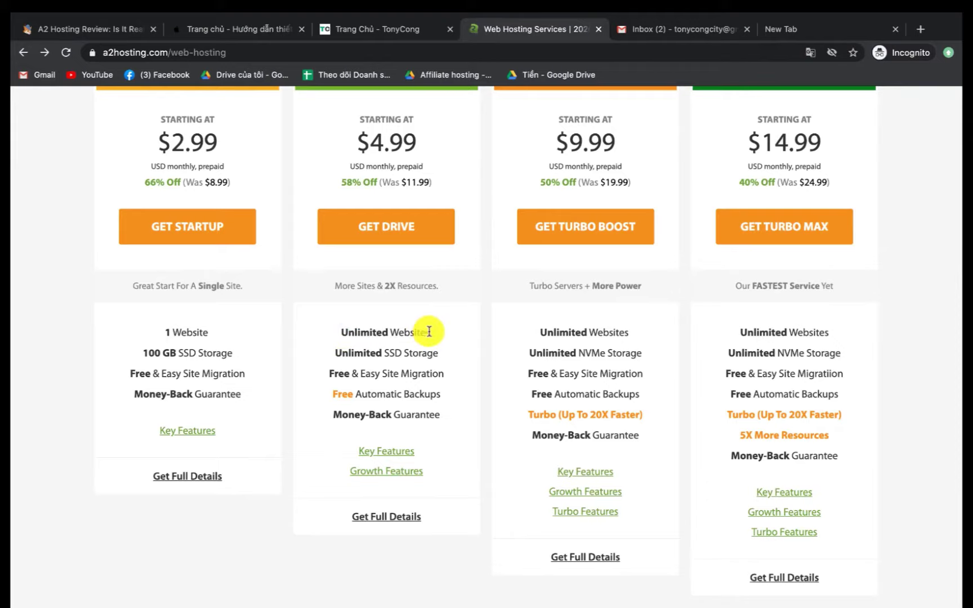
left_click_drag(430, 331, 362, 331)
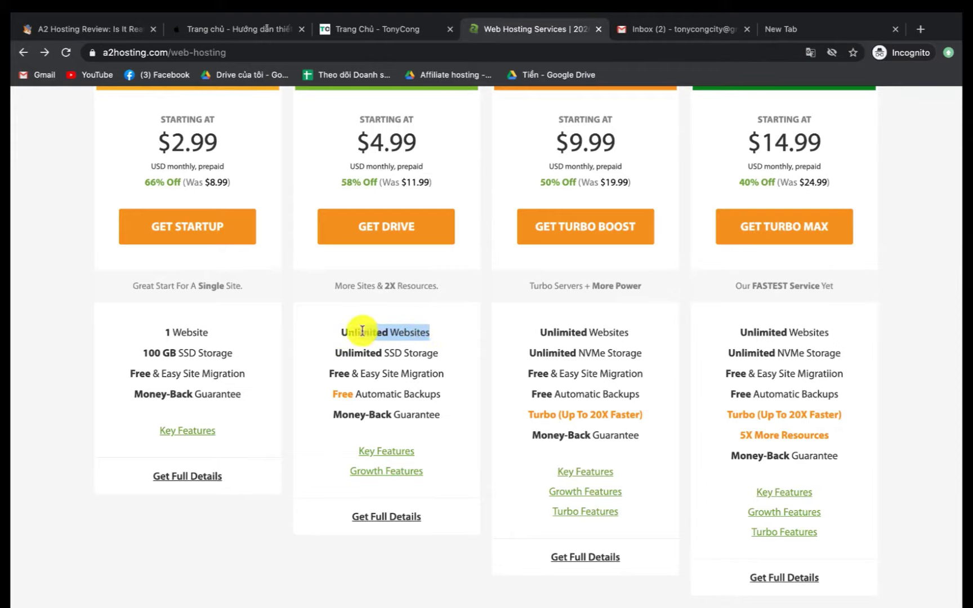
left_click(325, 319)
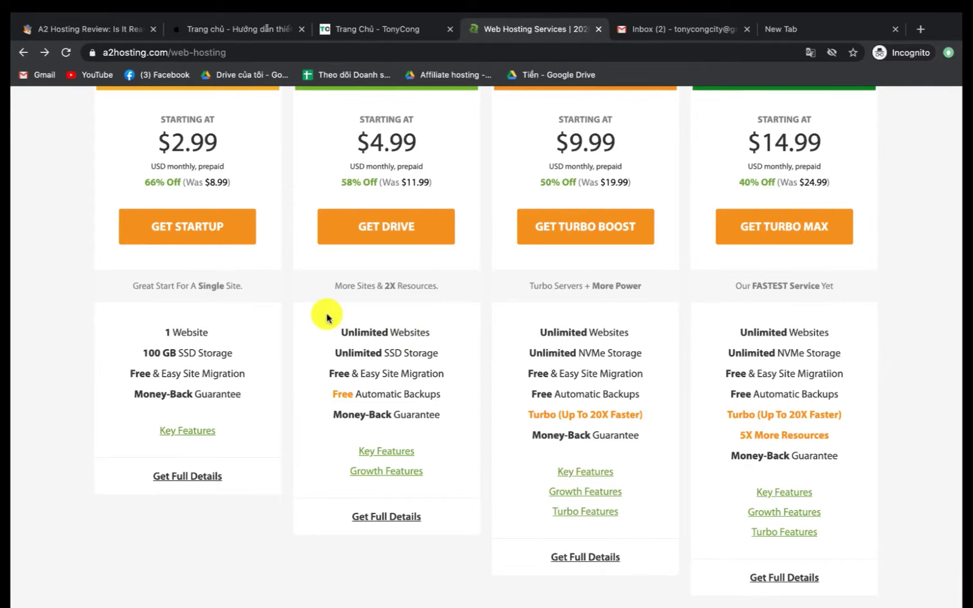
scroll(340, 313, "up", 1)
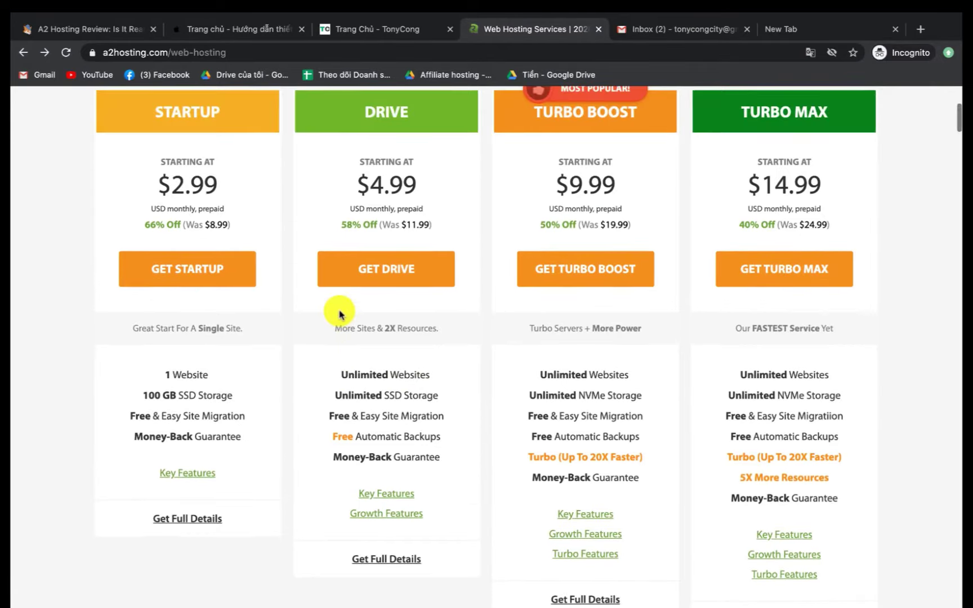
scroll(340, 312, "up", 4)
scroll(339, 313, "down", 4)
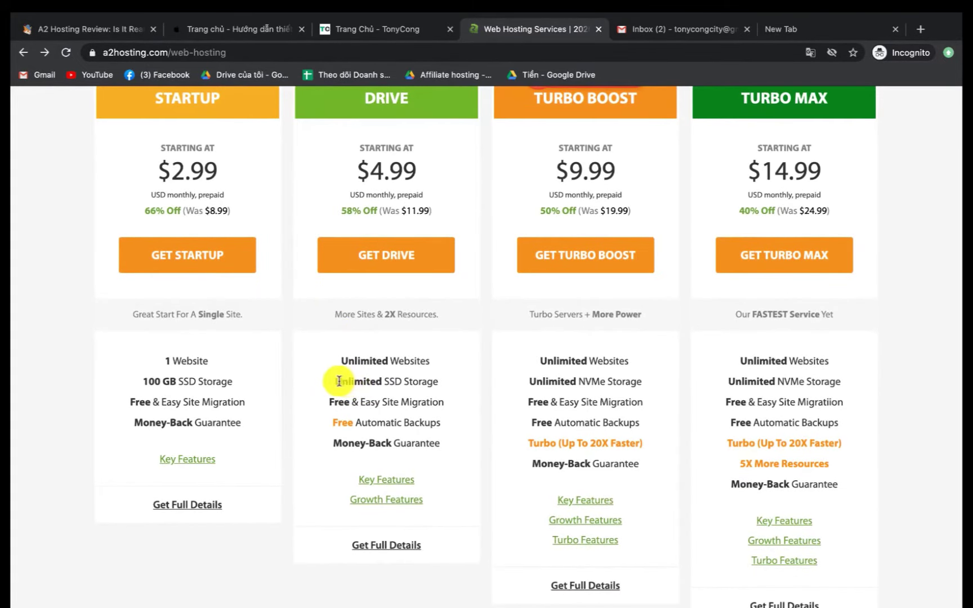
left_click_drag(336, 382, 444, 376)
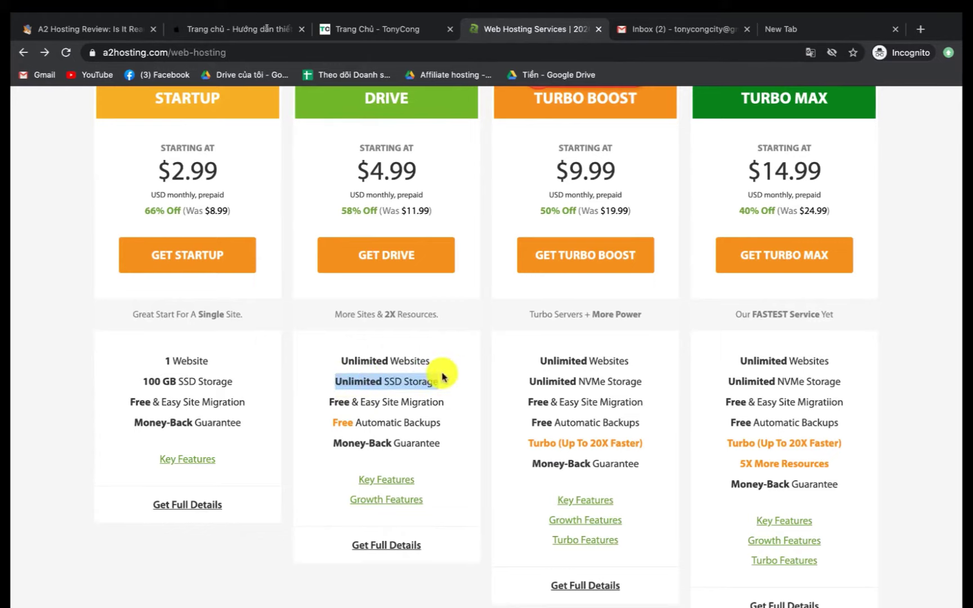
left_click(443, 376)
Step: Scroll through the Startup, Drive, Turbo Boost and Turbo Max plan cards to compare features
scroll(443, 374, "up", 1)
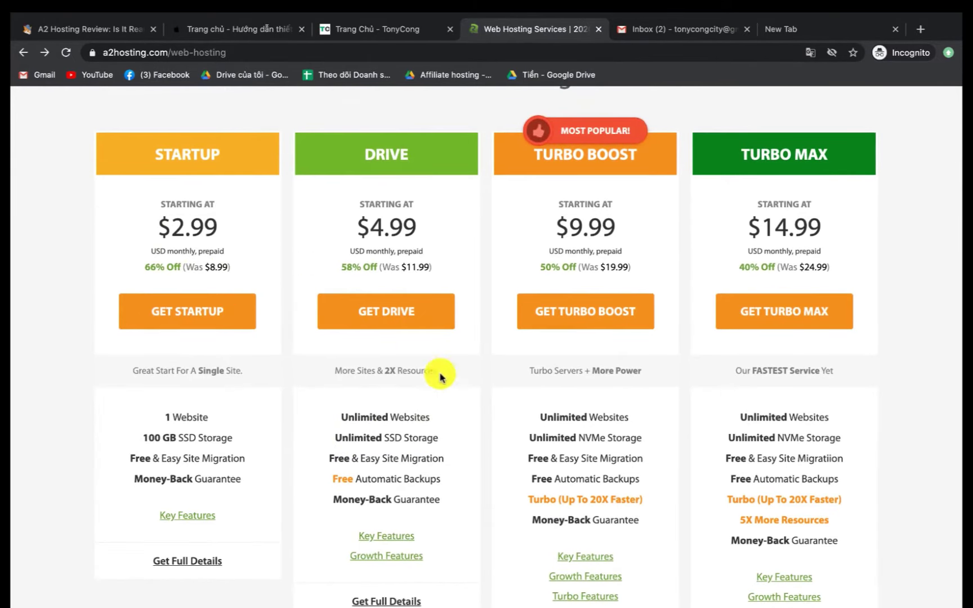
scroll(410, 211, "up", 1)
scroll(409, 211, "down", 1)
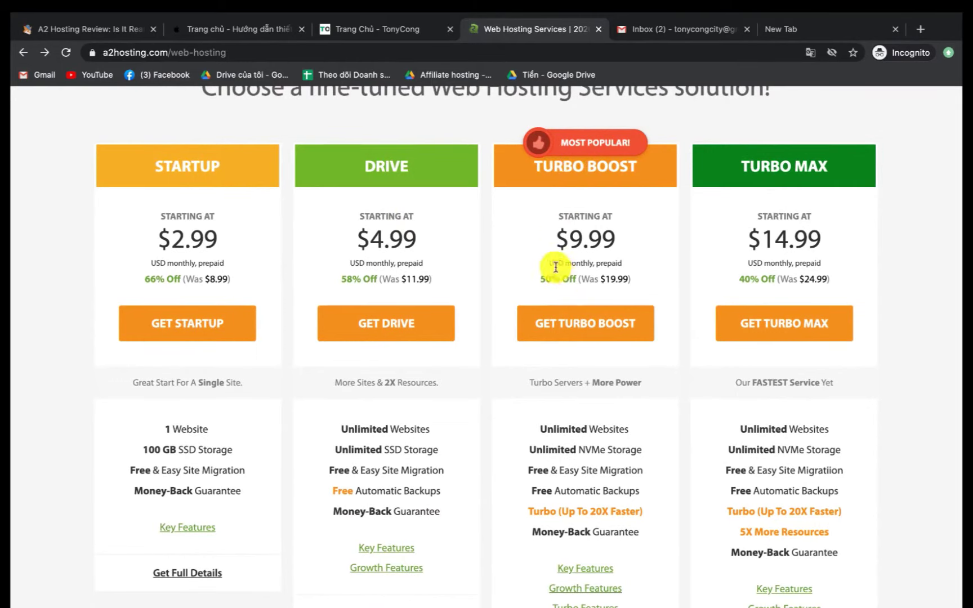
scroll(557, 321, "down", 2)
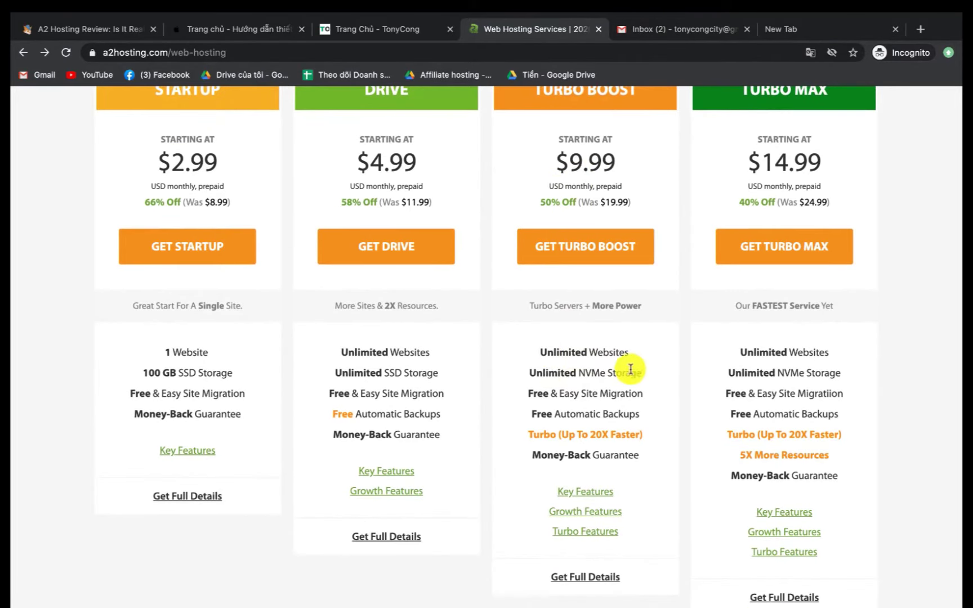
scroll(653, 368, "down", 2)
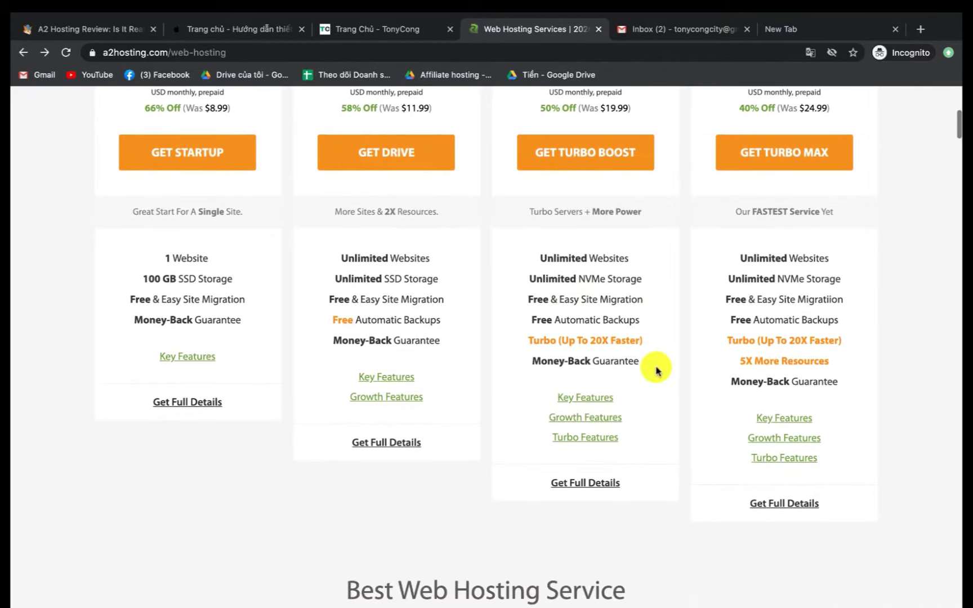
scroll(592, 349, "up", 1)
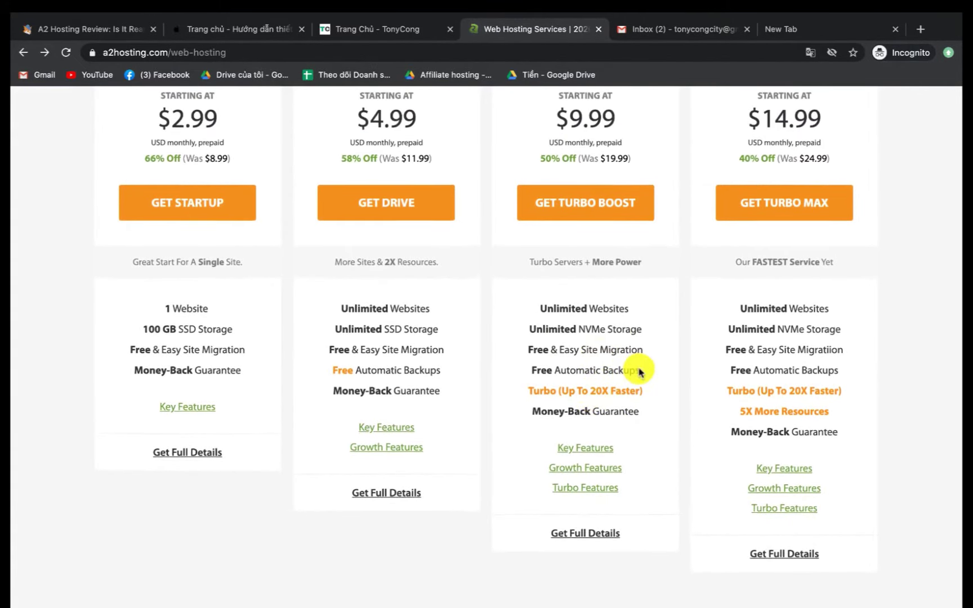
scroll(643, 363, "up", 1)
scroll(639, 368, "down", 2)
scroll(588, 365, "up", 2)
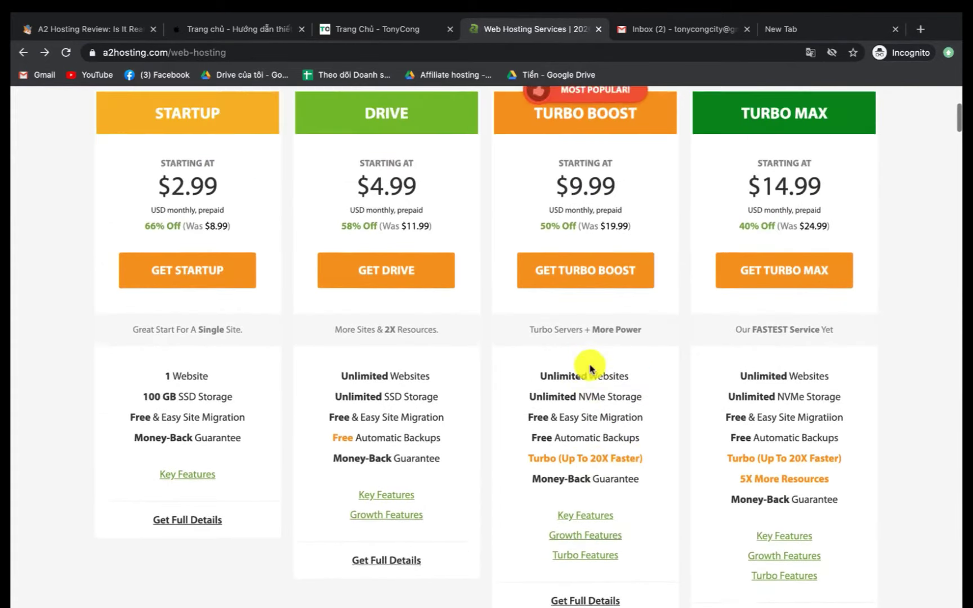
scroll(591, 322, "down", 1)
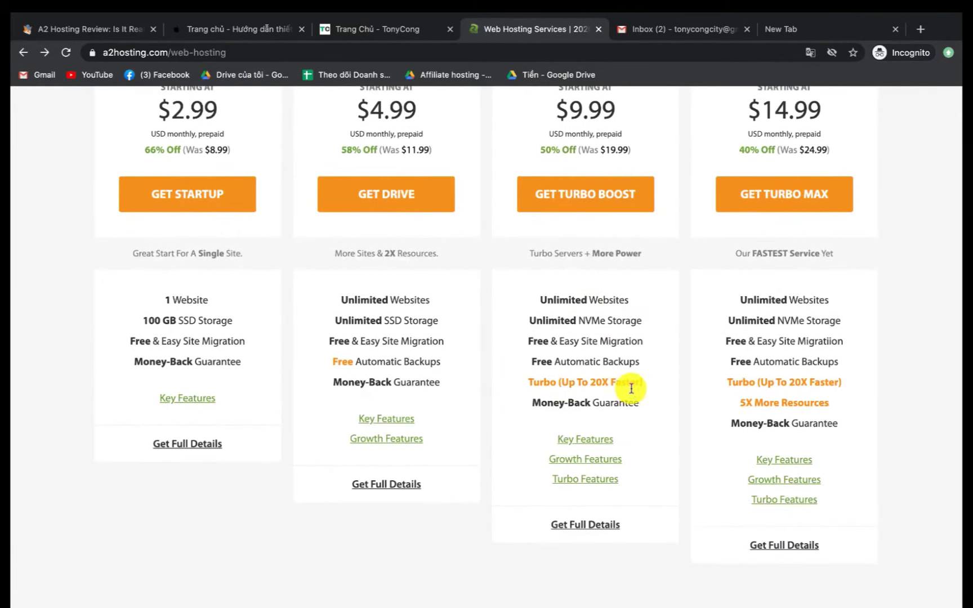
scroll(630, 383, "down", 1)
scroll(630, 384, "up", 4)
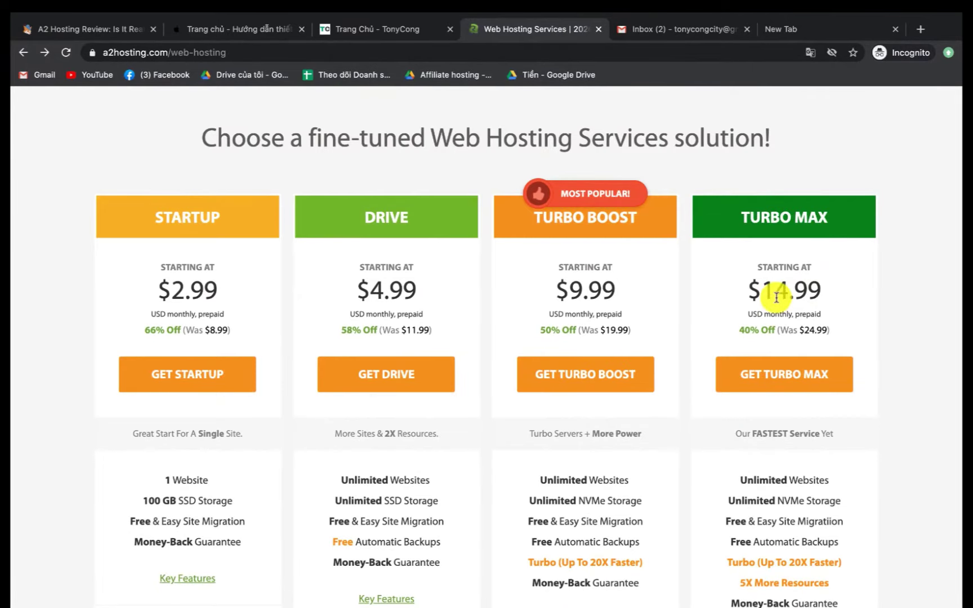
scroll(809, 325, "down", 1)
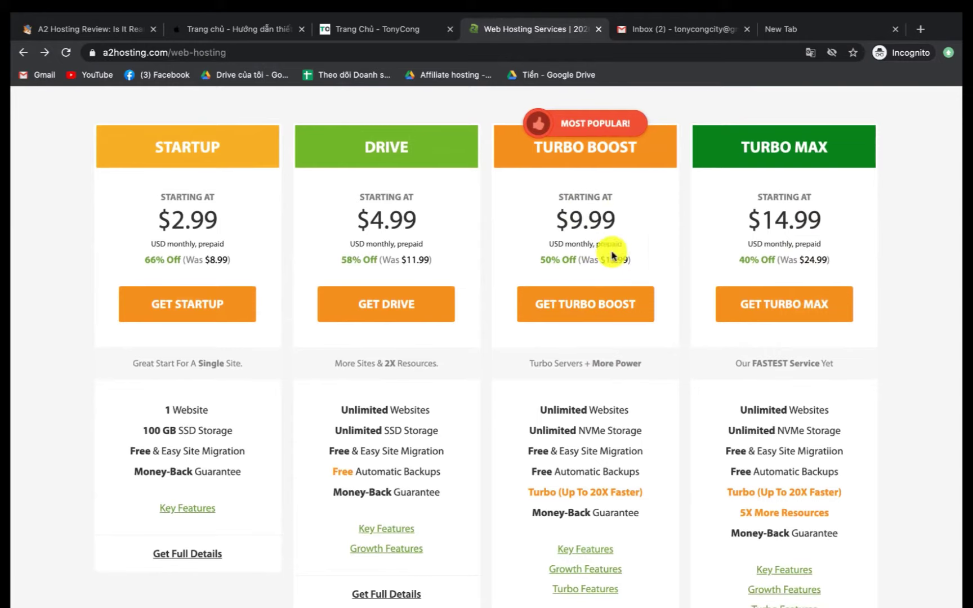
scroll(861, 364, "down", 1)
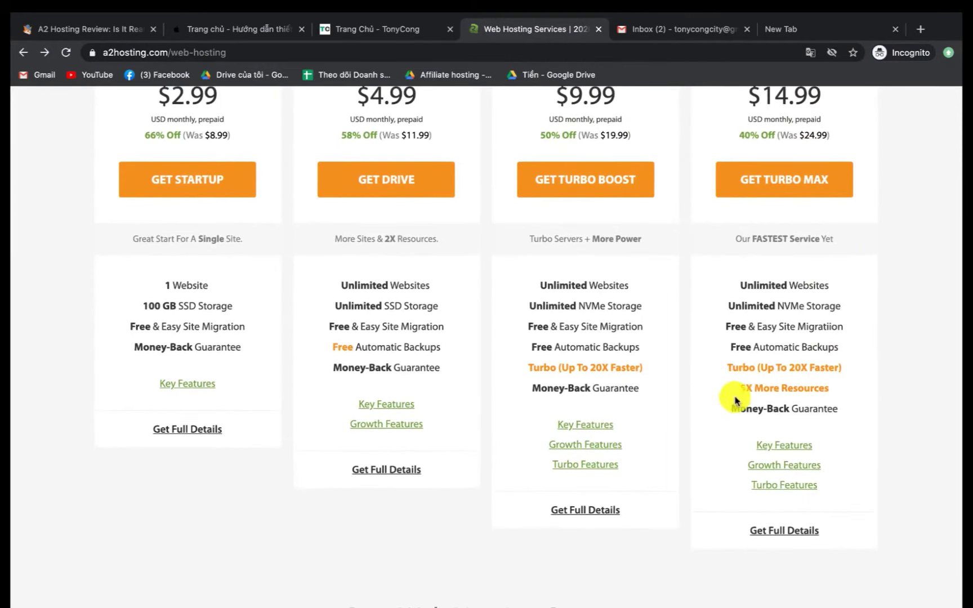
scroll(838, 363, "down", 1)
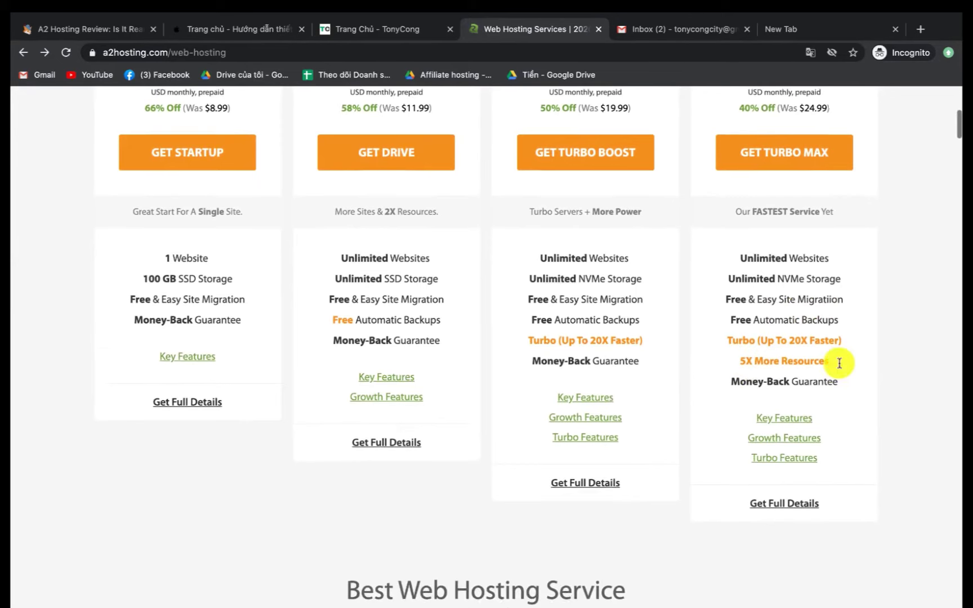
scroll(837, 365, "up", 2)
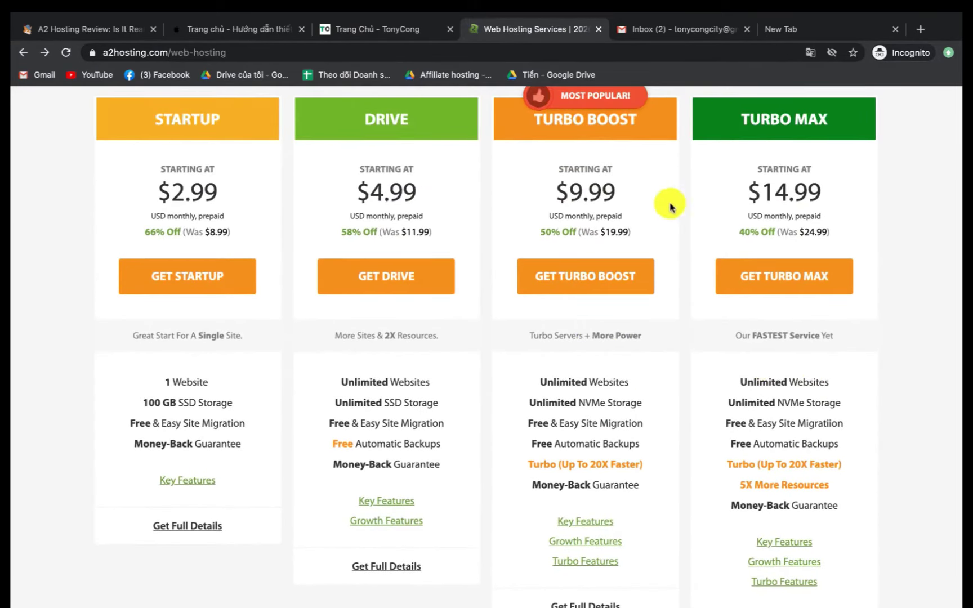
scroll(815, 185, "up", 3)
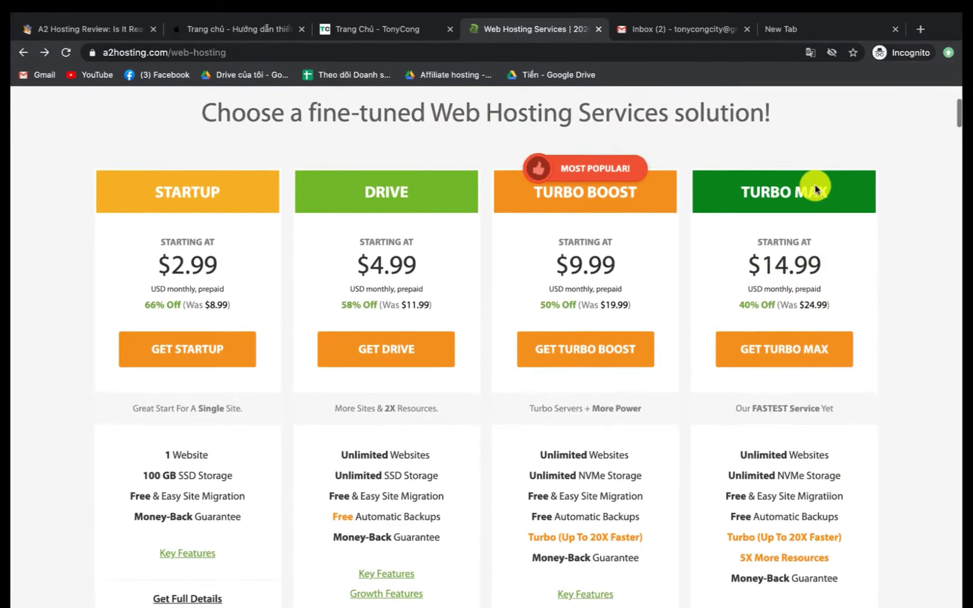
Step: Compare the shared plans, highlighting the Turbo Boost plan's Unlimited feature
scroll(814, 186, "up", 2)
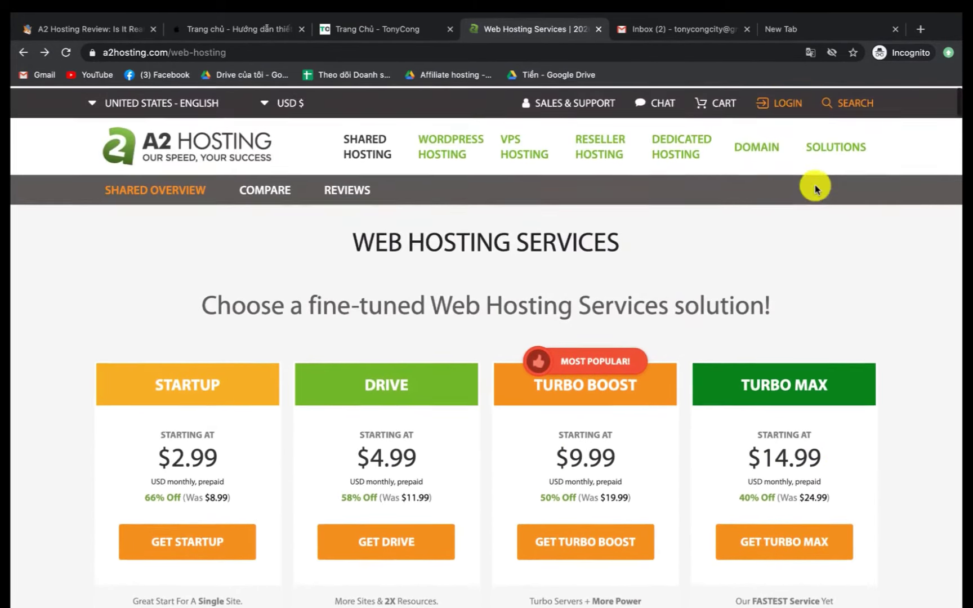
scroll(814, 189, "down", 2)
scroll(800, 306, "down", 1)
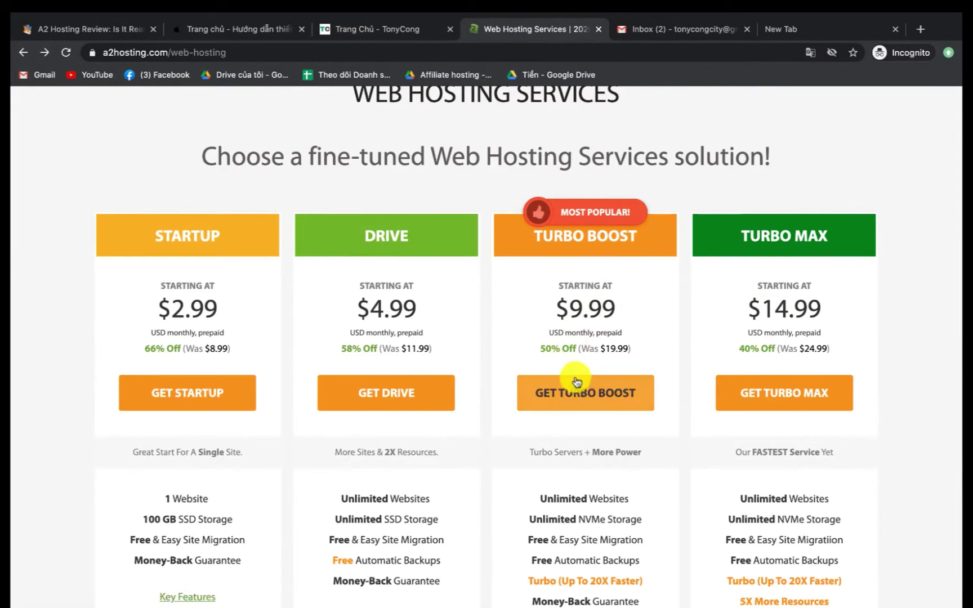
scroll(579, 384, "down", 1)
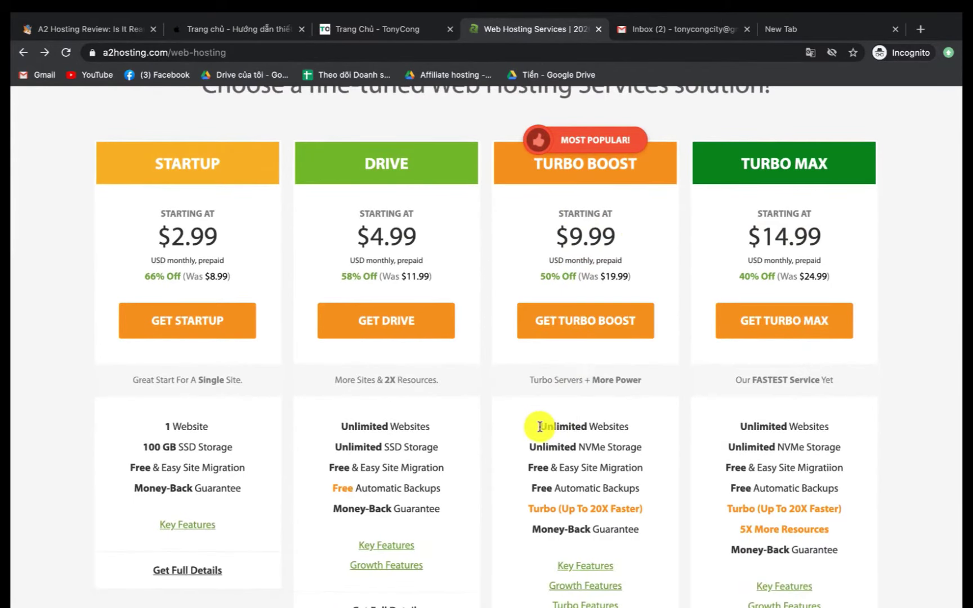
left_click_drag(539, 426, 626, 426)
left_click(636, 391)
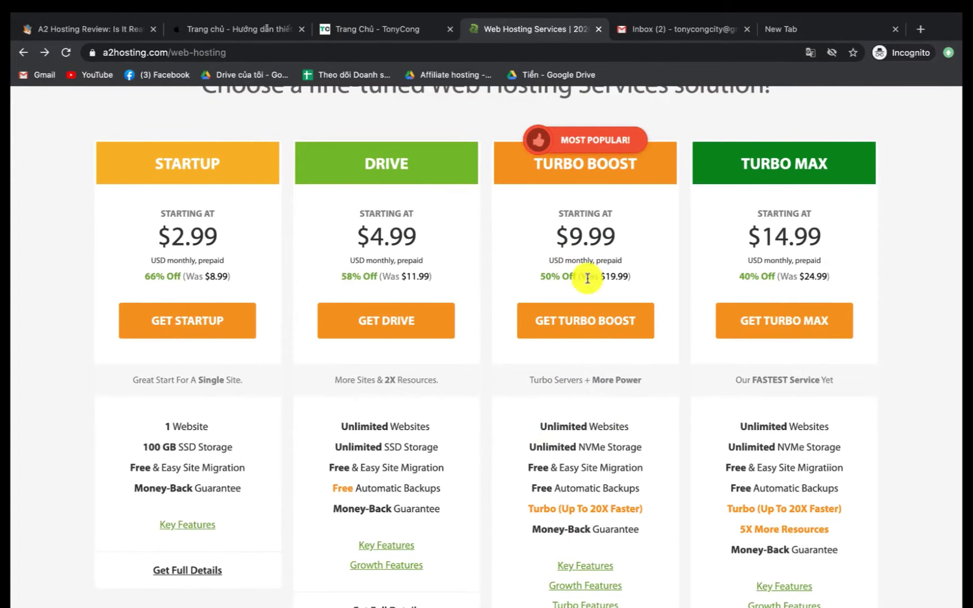
scroll(586, 273, "up", 1)
scroll(587, 279, "down", 3)
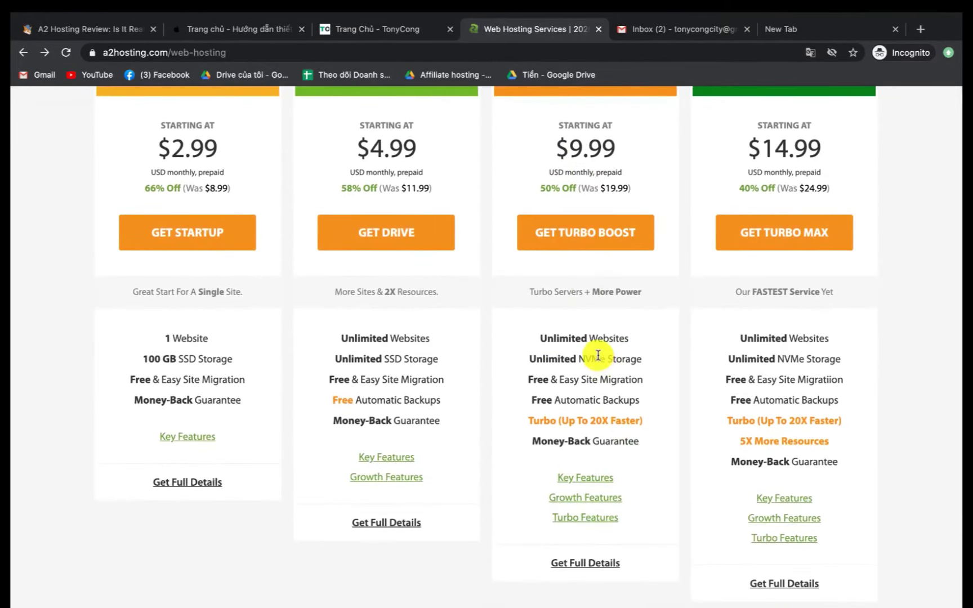
scroll(594, 349, "up", 3)
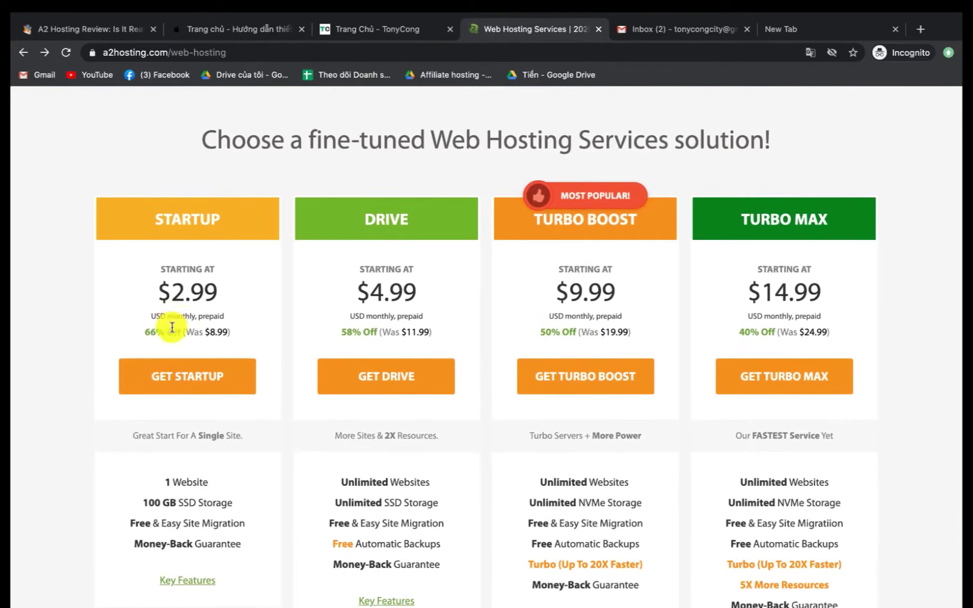
scroll(183, 325, "down", 1)
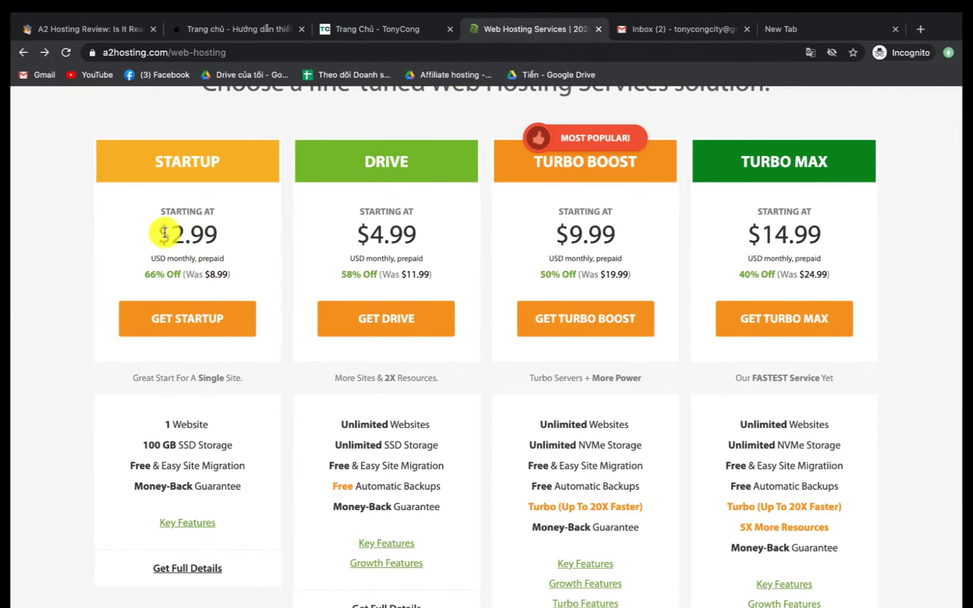
Step: Highlight the $2.99 StartUp price and order the StartUp plan
left_click_drag(165, 232, 226, 233)
left_click(226, 233)
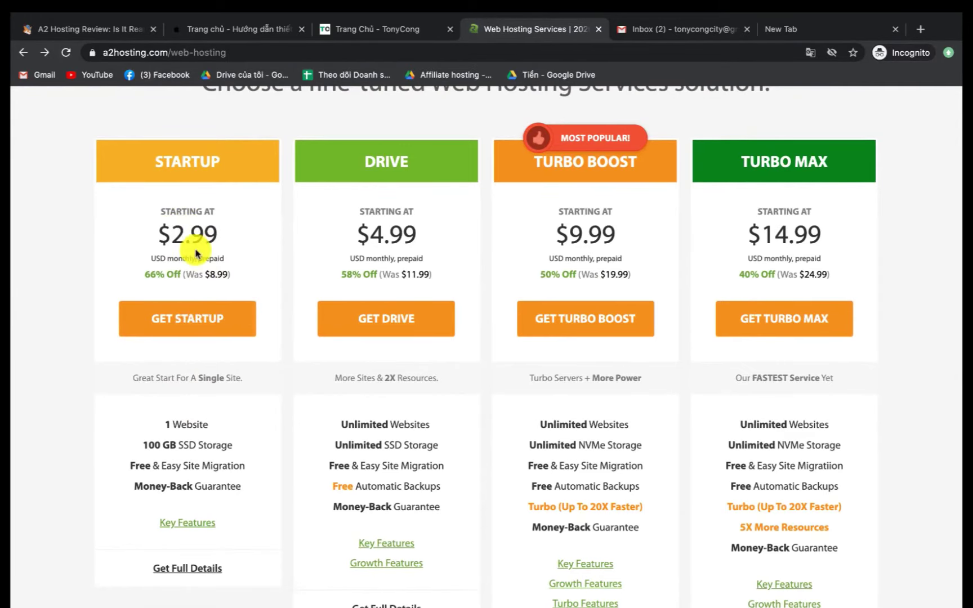
scroll(200, 252, "up", 1)
scroll(186, 293, "down", 1)
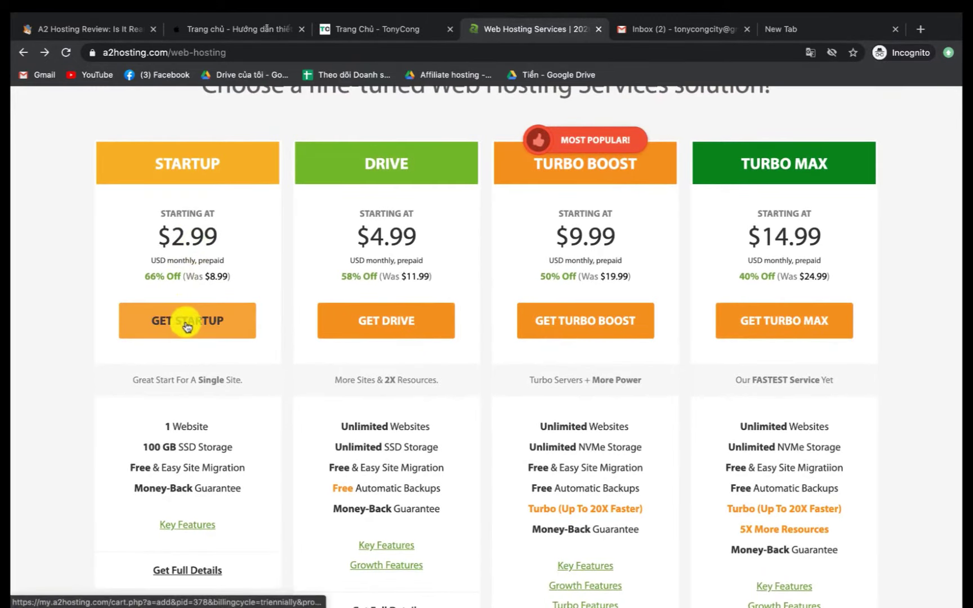
left_click(187, 326)
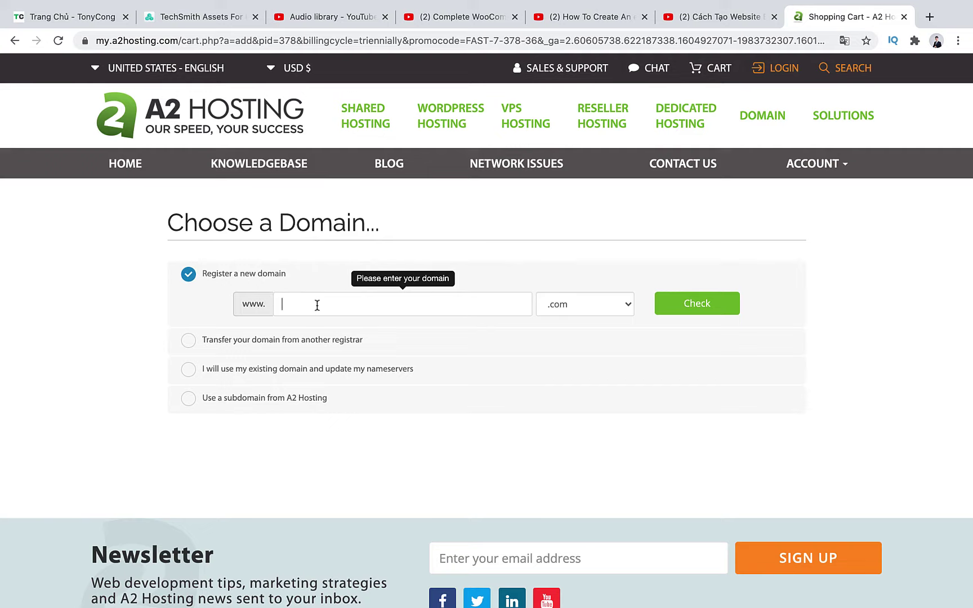
Step: Enter thegioididong as the new domain name, keeping the .com extension
type("the")
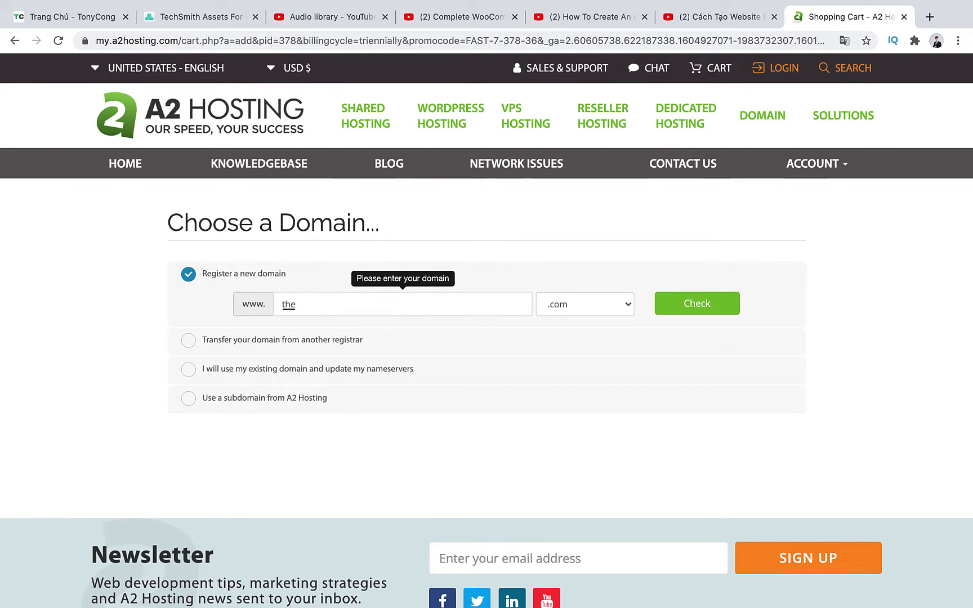
type("gioididong")
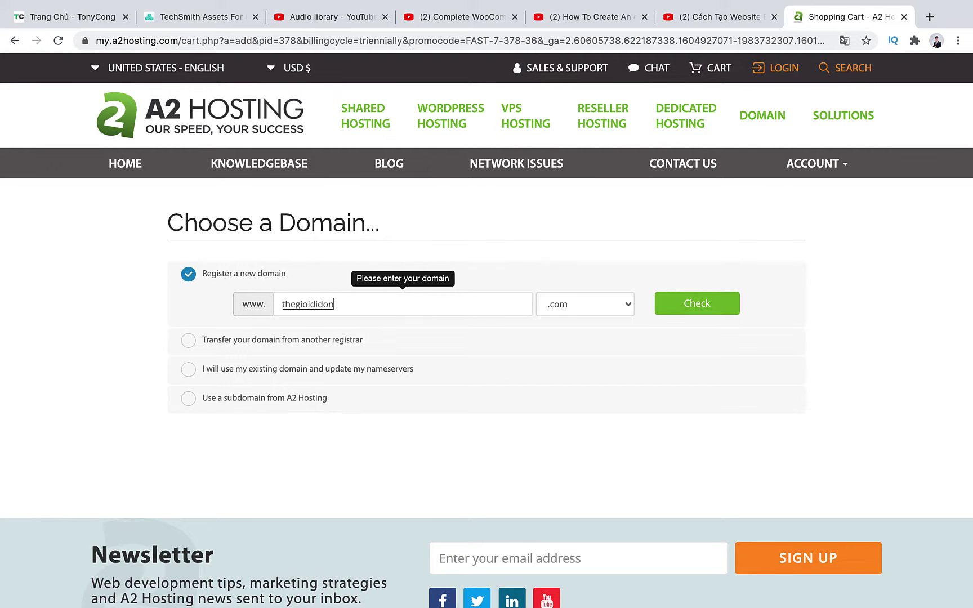
left_click(608, 306)
left_click(591, 305)
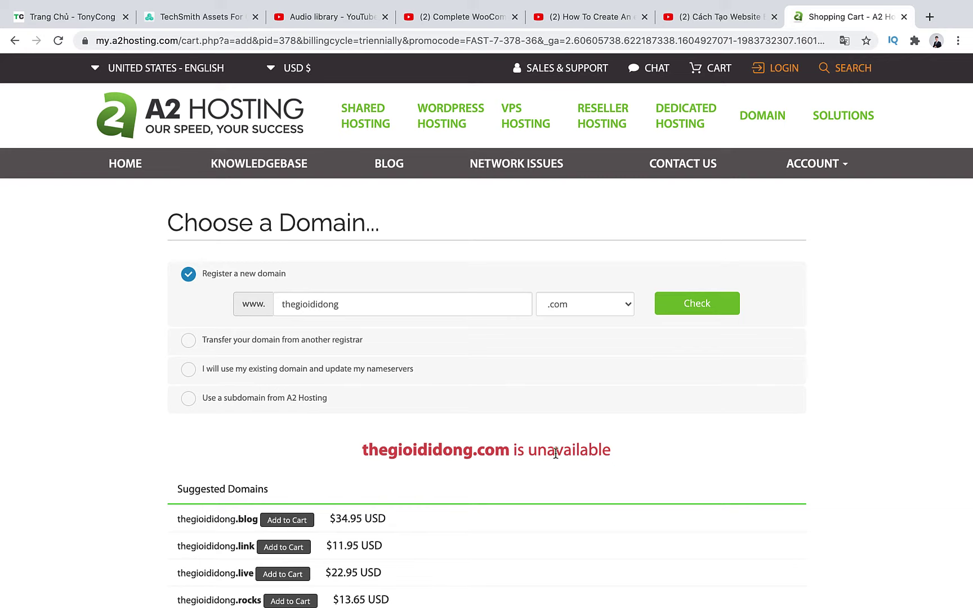
left_click(583, 264)
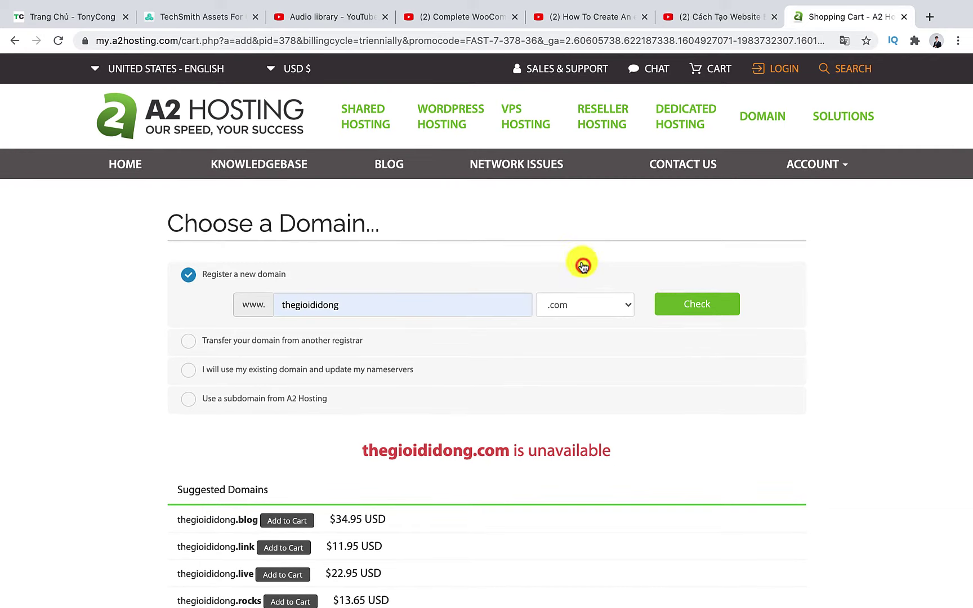
left_click(580, 306)
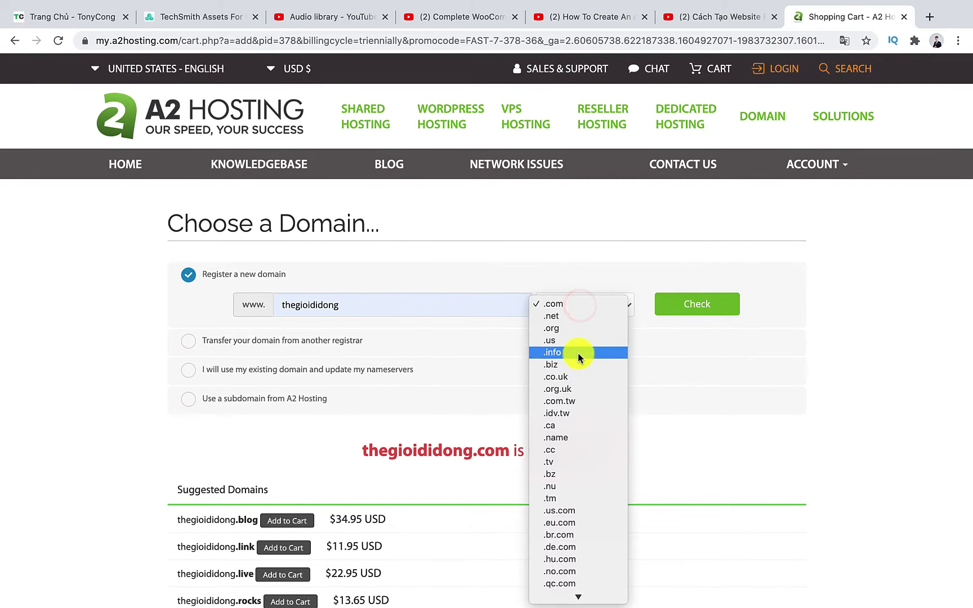
left_click(569, 271)
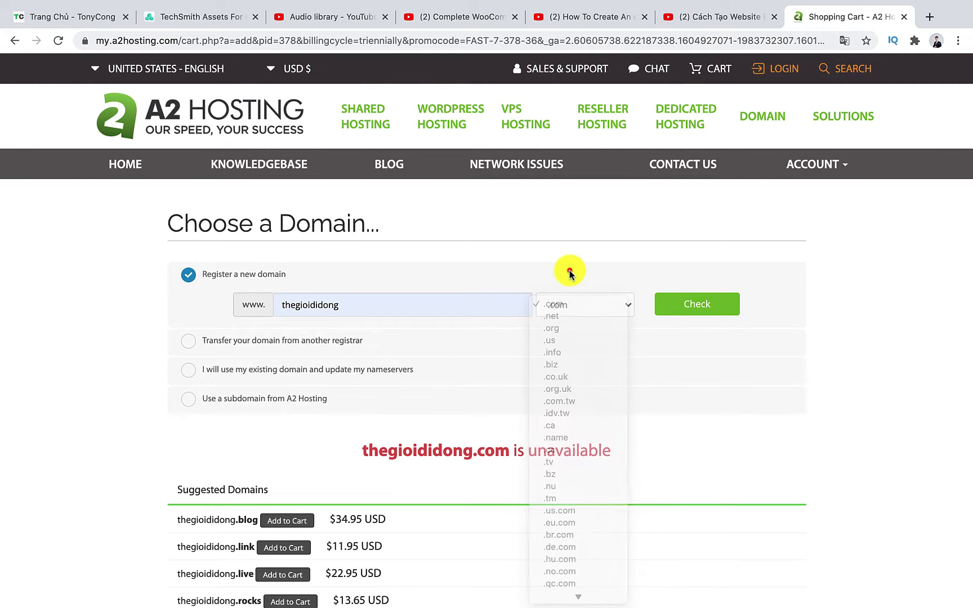
left_click(402, 310)
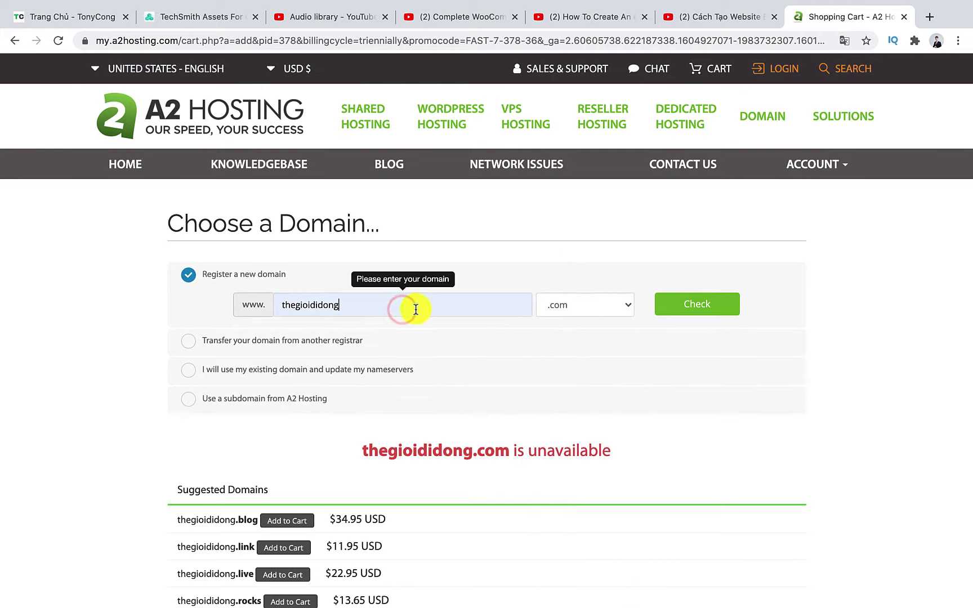
Step: Replace the domain with tonycongcity, keep .com, and check its availability
left_click_drag(413, 308, 277, 304)
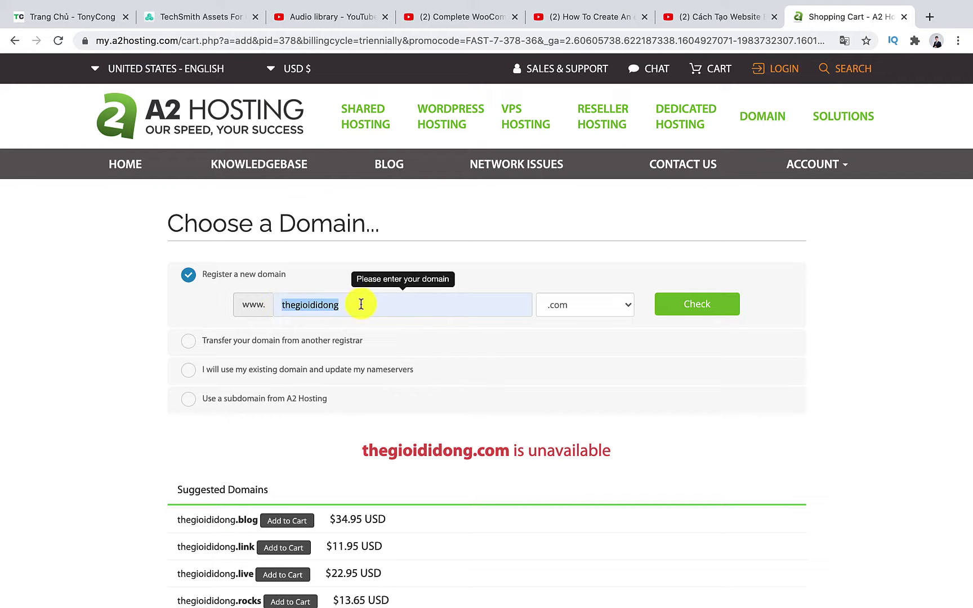
type("tonyco")
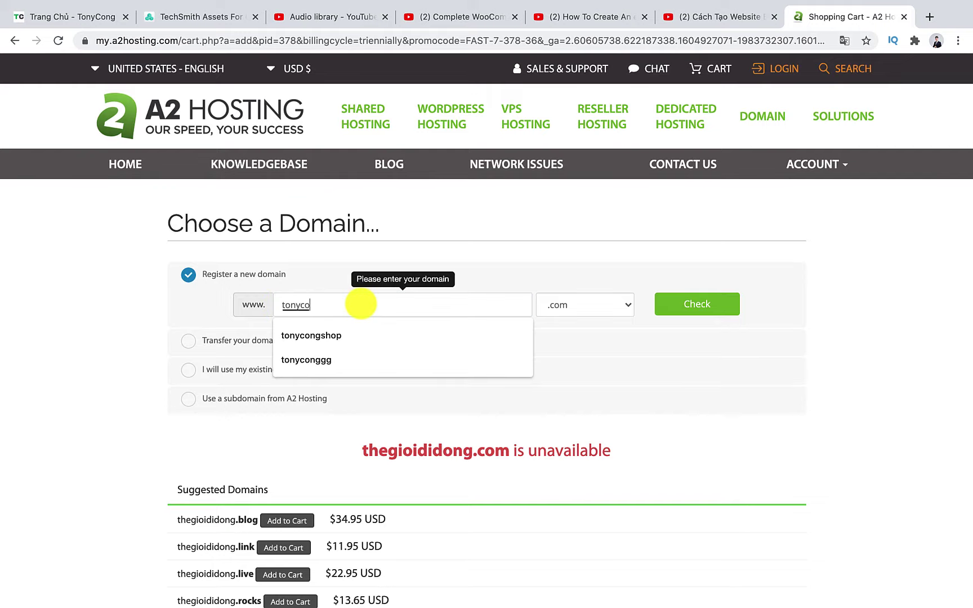
type("ngcity")
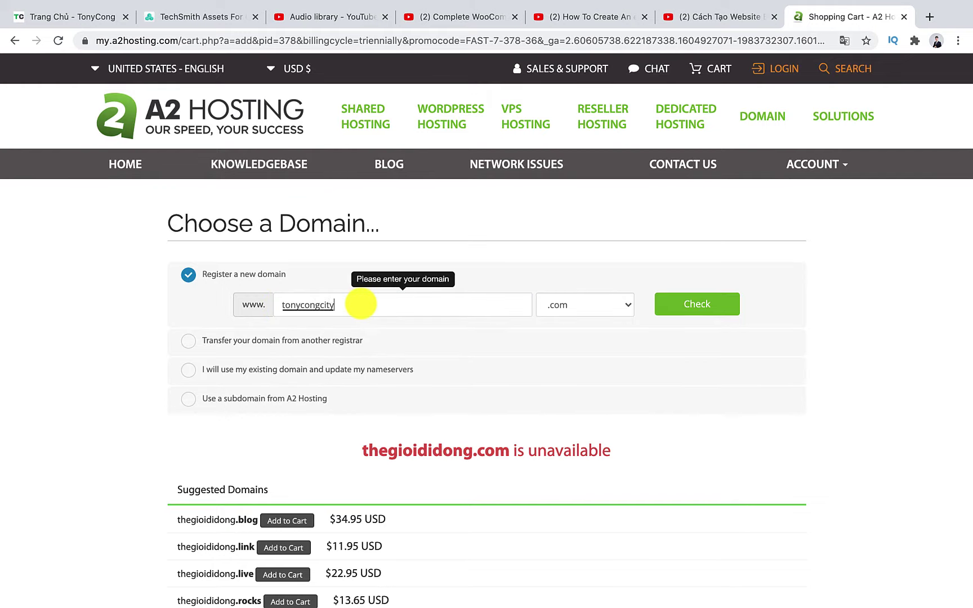
left_click(590, 304)
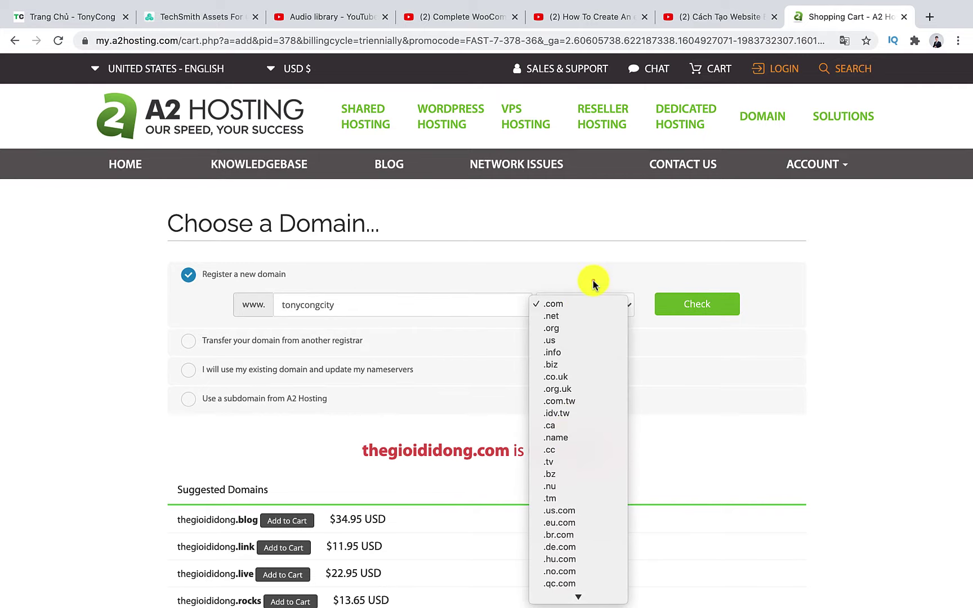
left_click(593, 284)
left_click(593, 305)
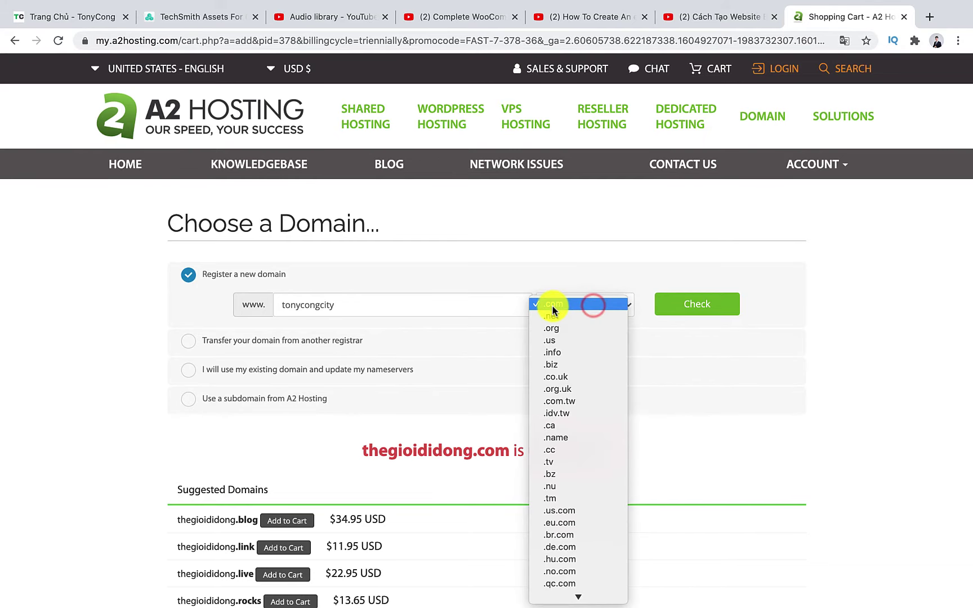
left_click(561, 304)
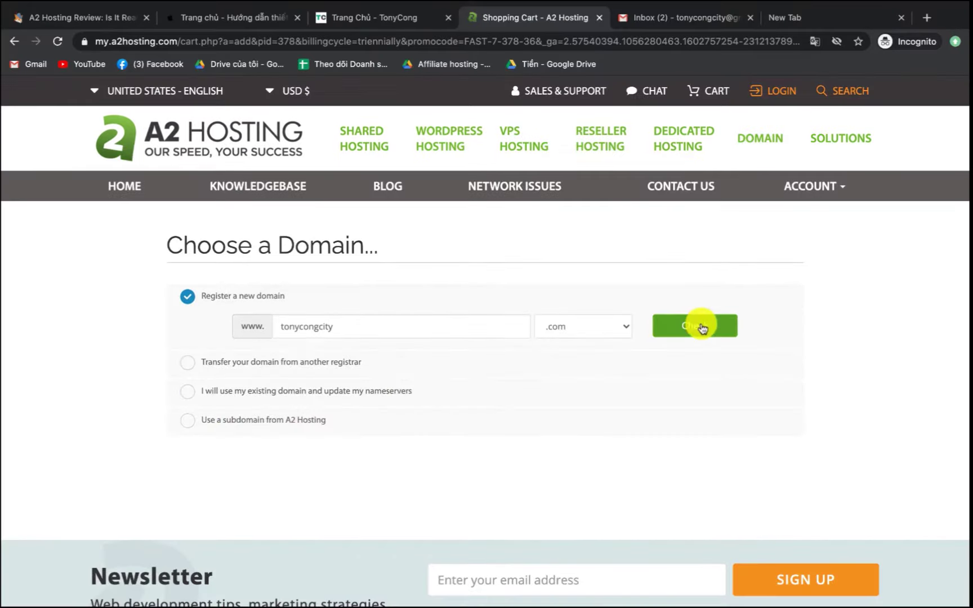
left_click(704, 305)
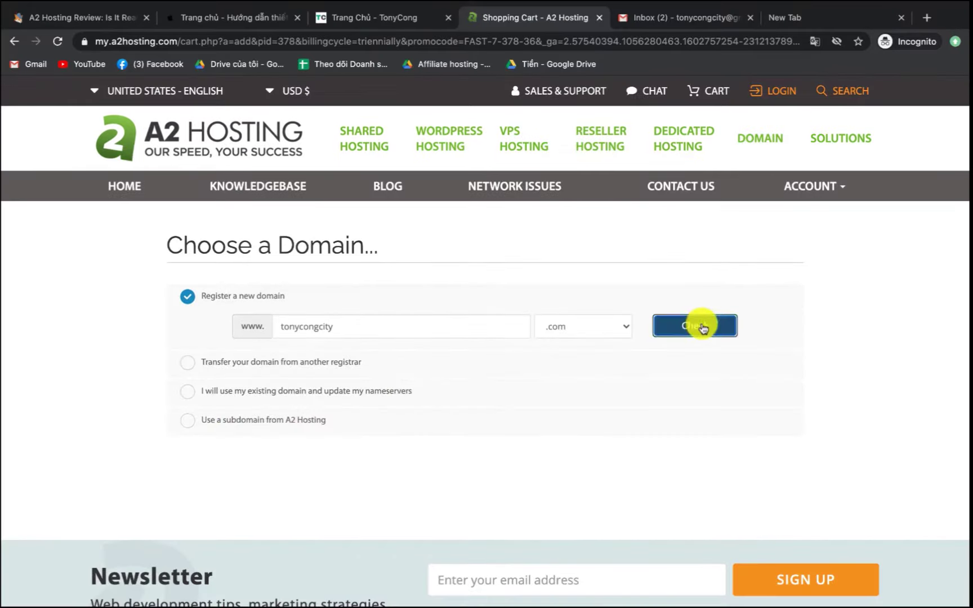
Step: Continue with the available tonycongcity.com to the StartUp hosting configuration step
scroll(479, 444, "down", 1)
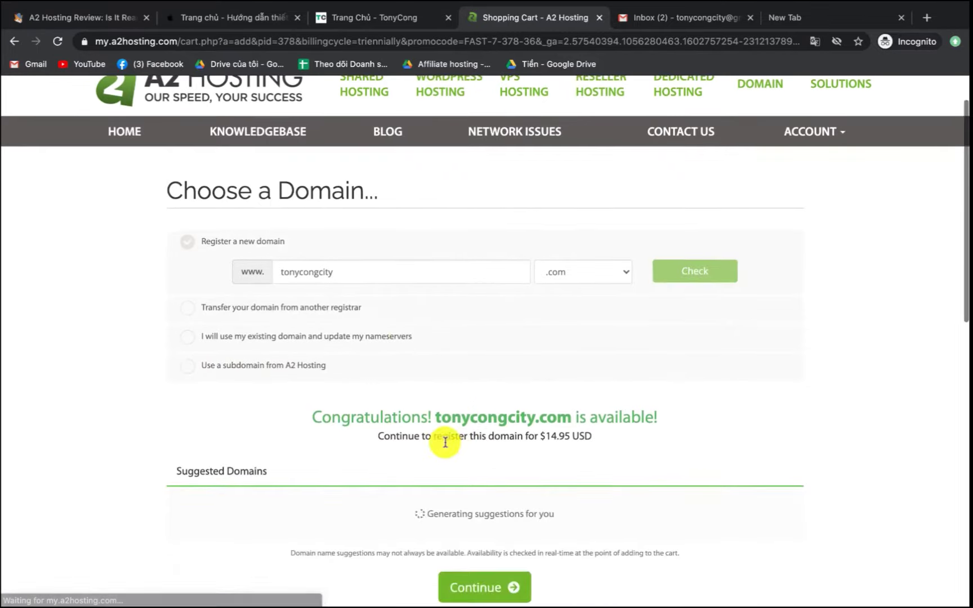
scroll(567, 363, "down", 2)
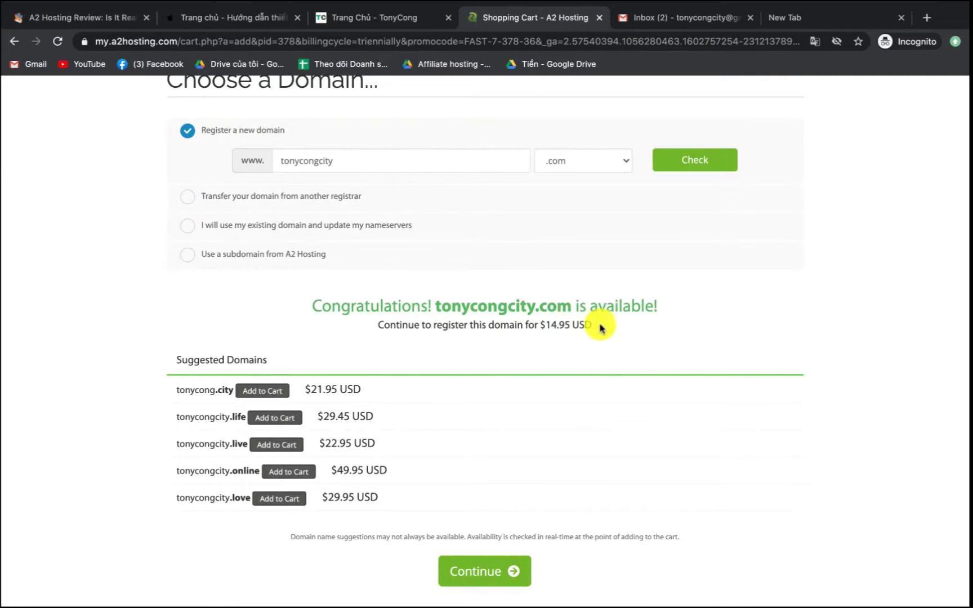
scroll(484, 324, "down", 2)
left_click(481, 505)
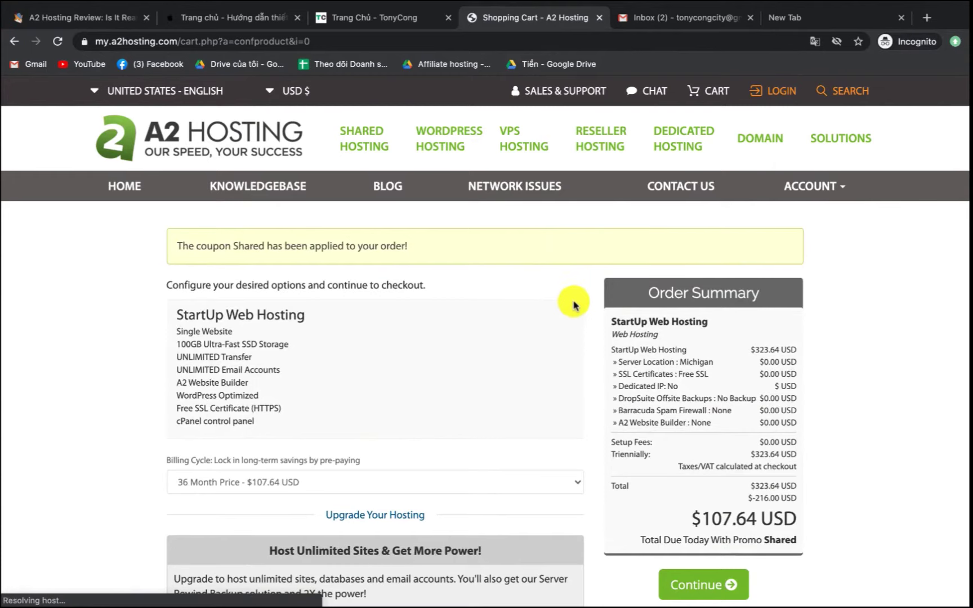
Step: Review the StartUp plan's Single Website and cPanel features, then bring up the billing cycle prices
scroll(589, 318, "down", 3)
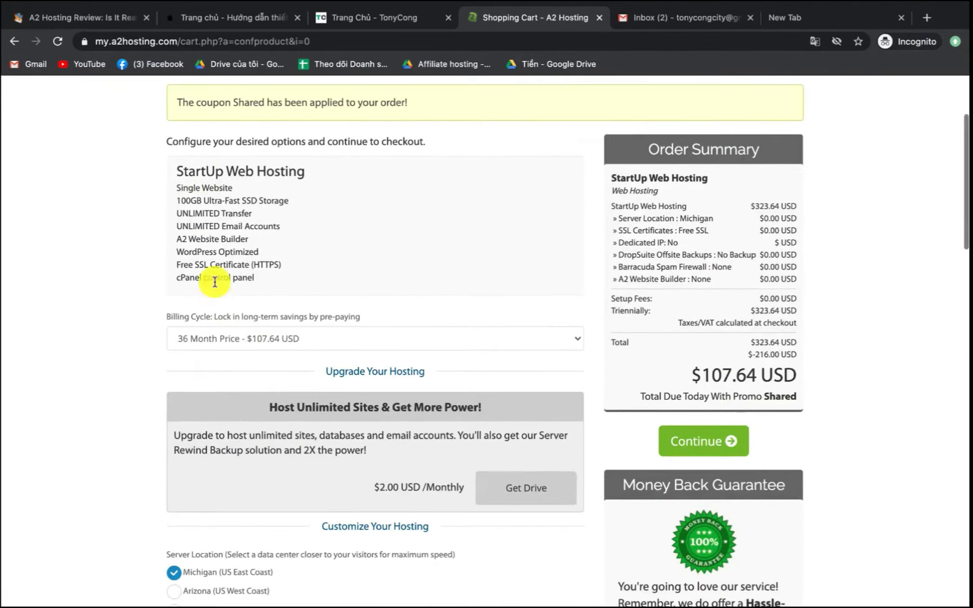
left_click_drag(178, 171, 310, 170)
left_click(315, 172)
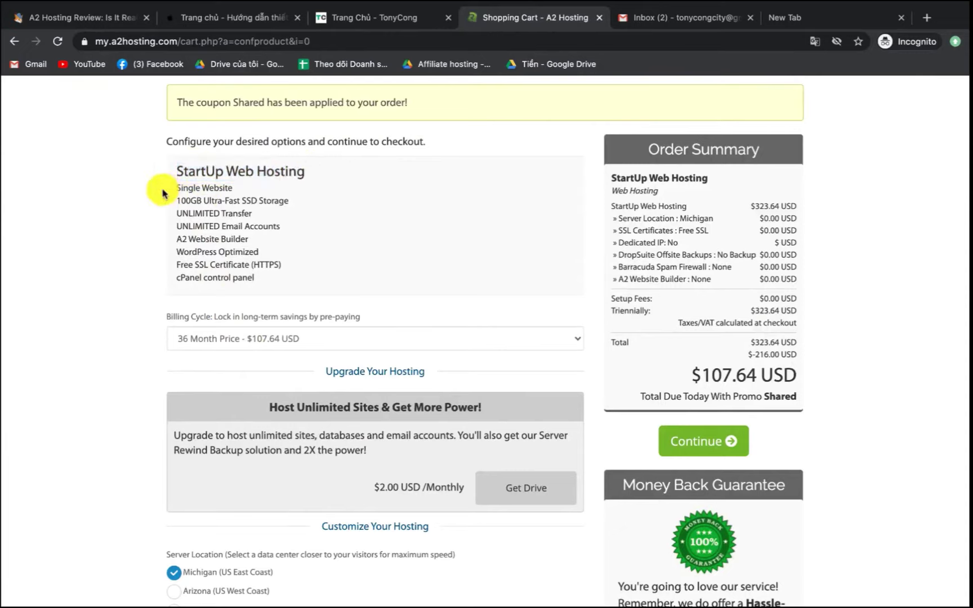
left_click_drag(175, 189, 218, 190)
left_click(233, 187)
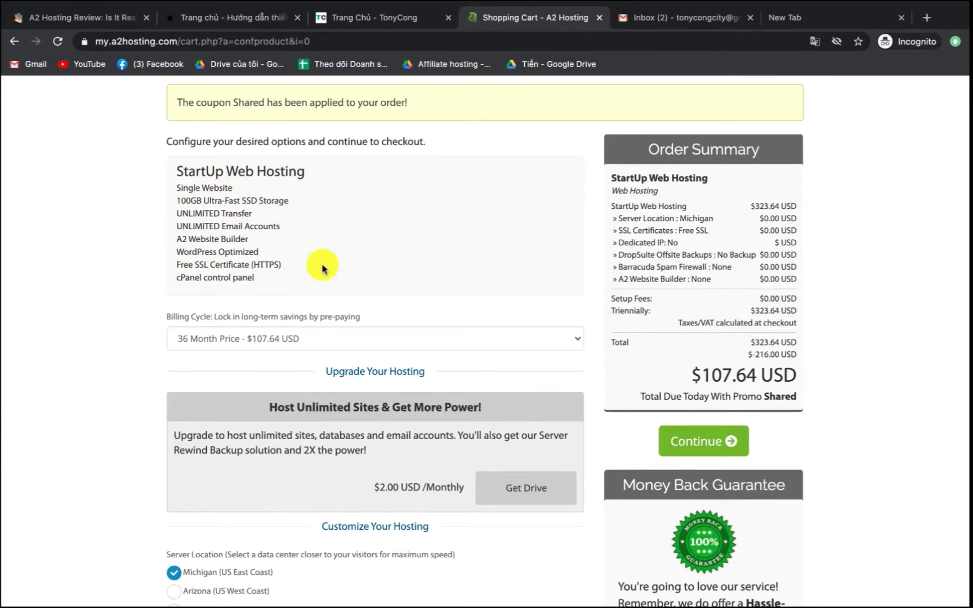
scroll(299, 282, "down", 1)
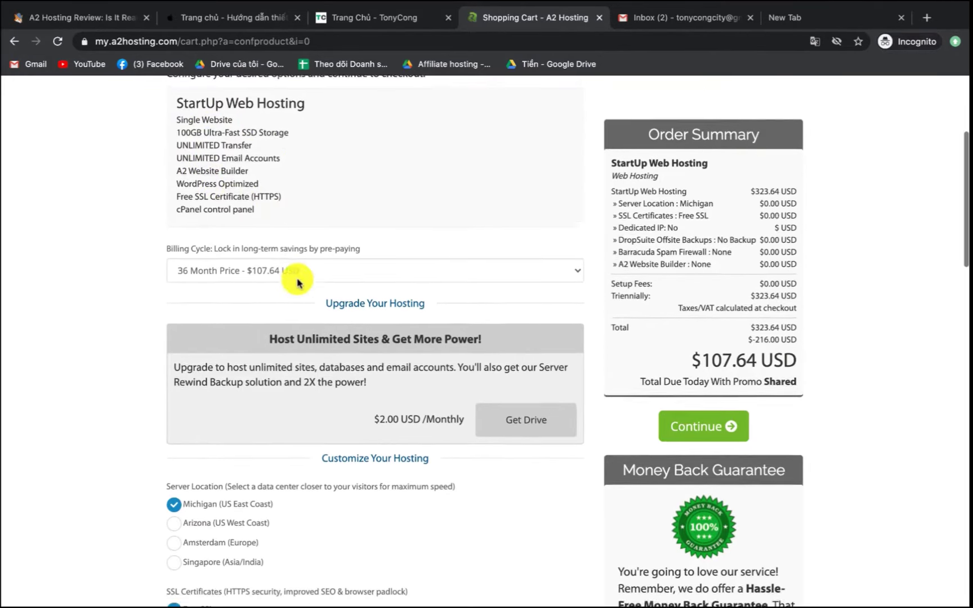
left_click_drag(202, 204, 173, 210)
left_click(172, 209)
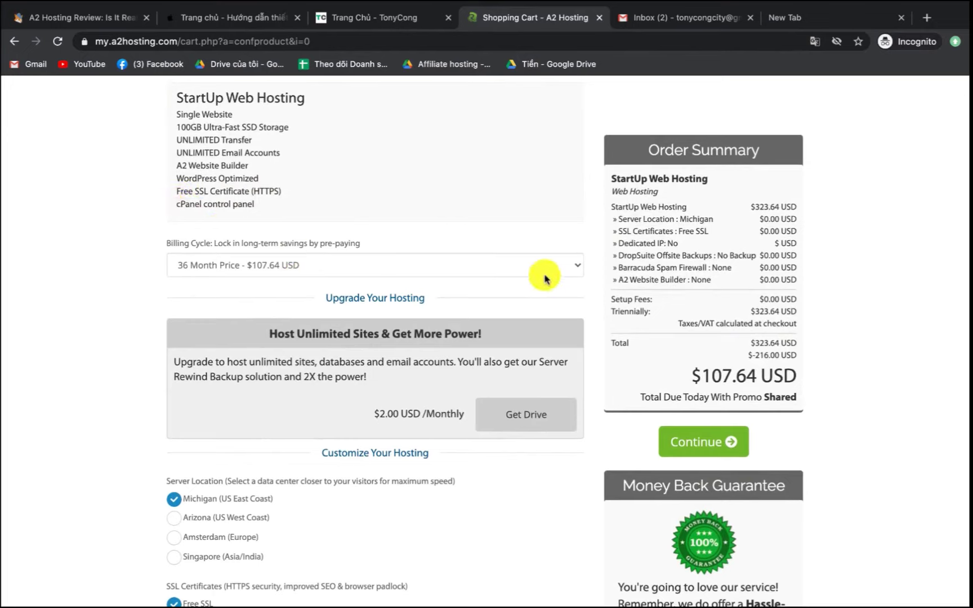
left_click(422, 266)
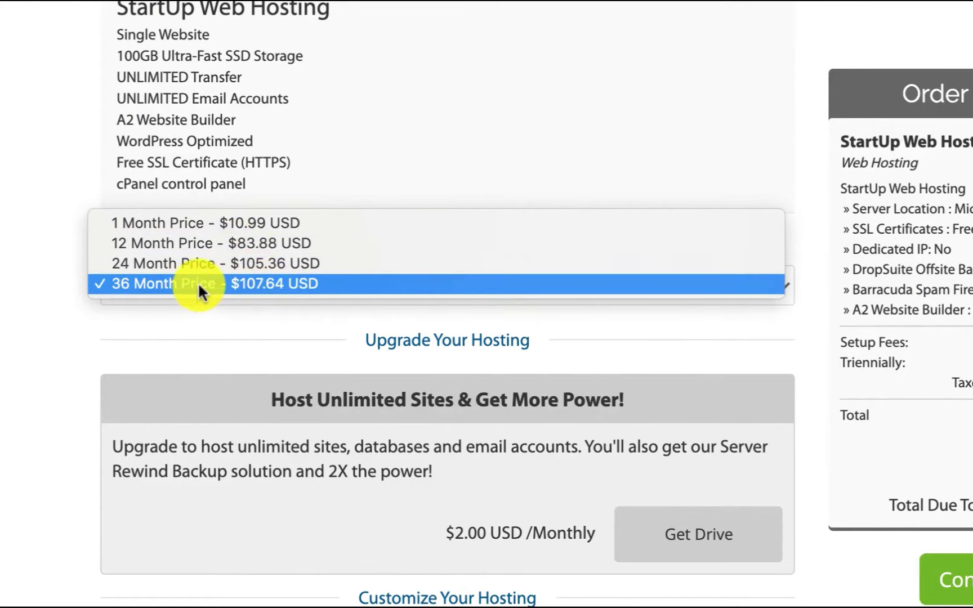
Step: Keep the 36-month billing cycle and choose Singapore (Asia/India) as the server location
left_click(226, 328)
scroll(319, 295, "down", 5)
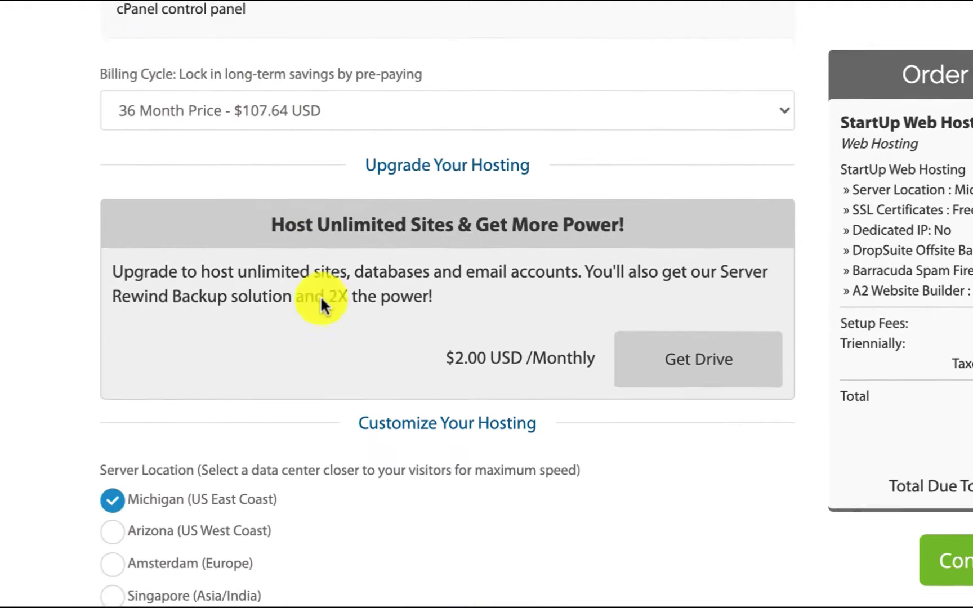
scroll(320, 295, "down", 3)
scroll(88, 160, "down", 4)
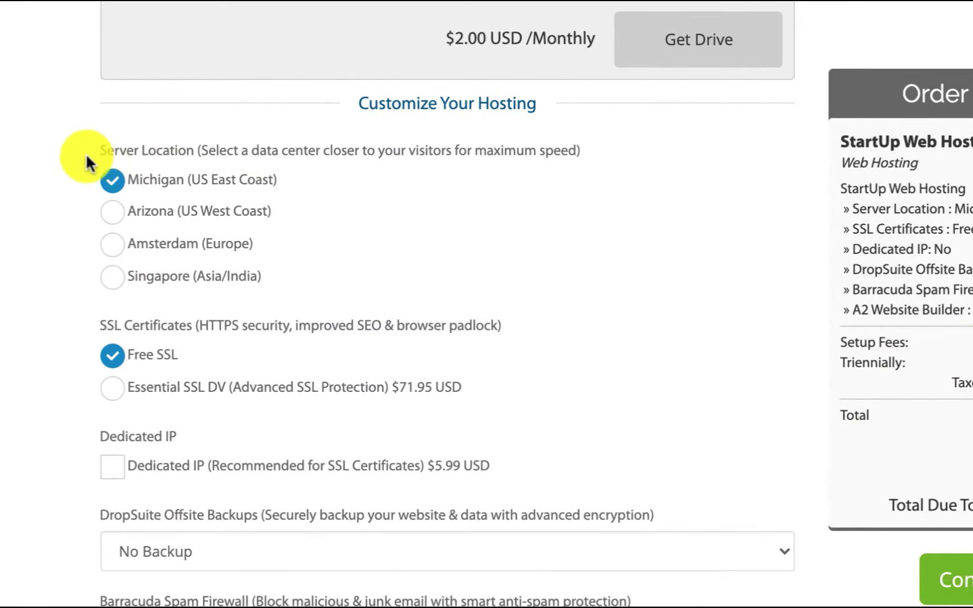
left_click_drag(96, 148, 295, 137)
left_click(318, 150)
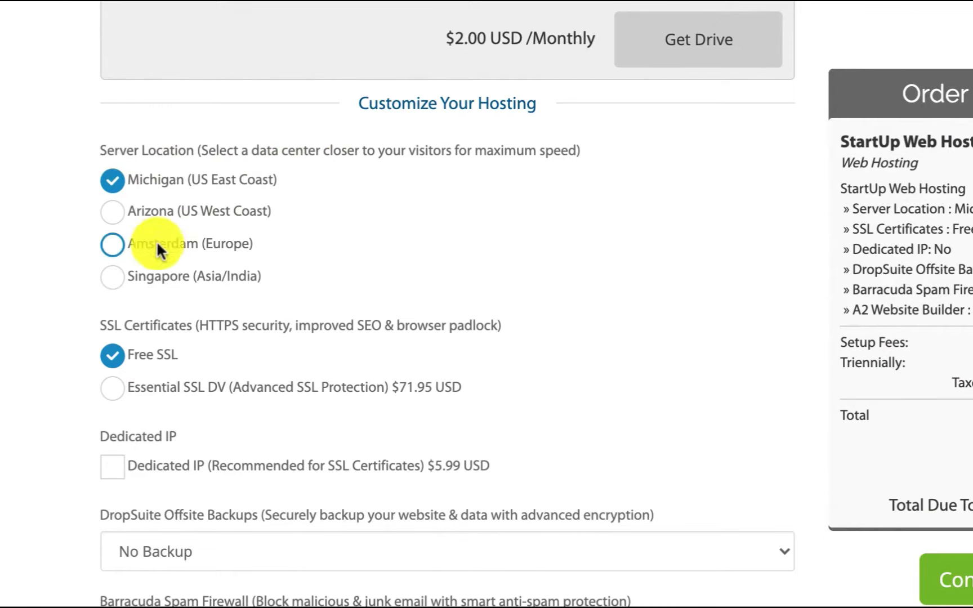
left_click(112, 181)
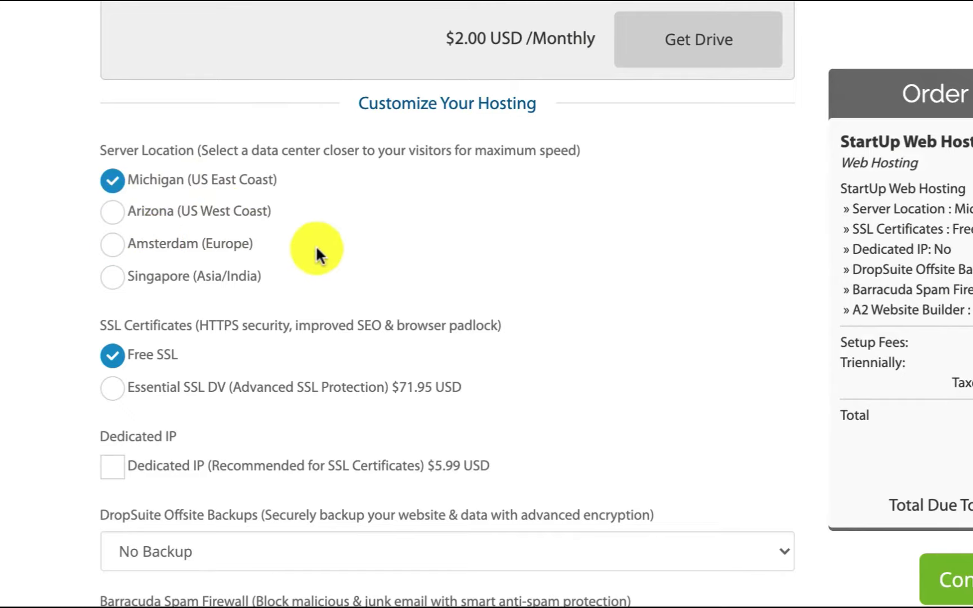
left_click(112, 281)
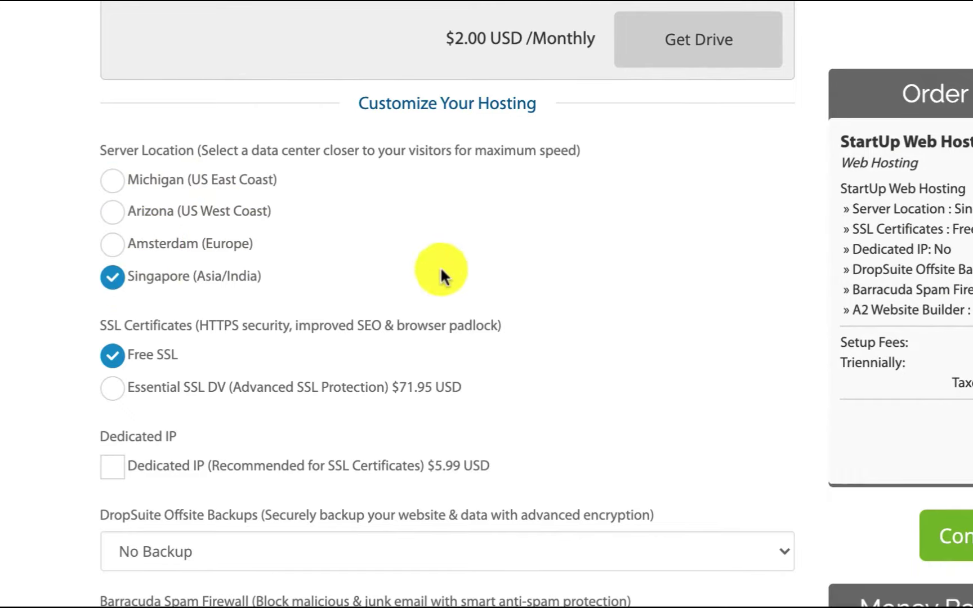
Step: Check the order summary: Singapore location, Free SSL, No Backup, $107.64 USD total
scroll(442, 272, "down", 2)
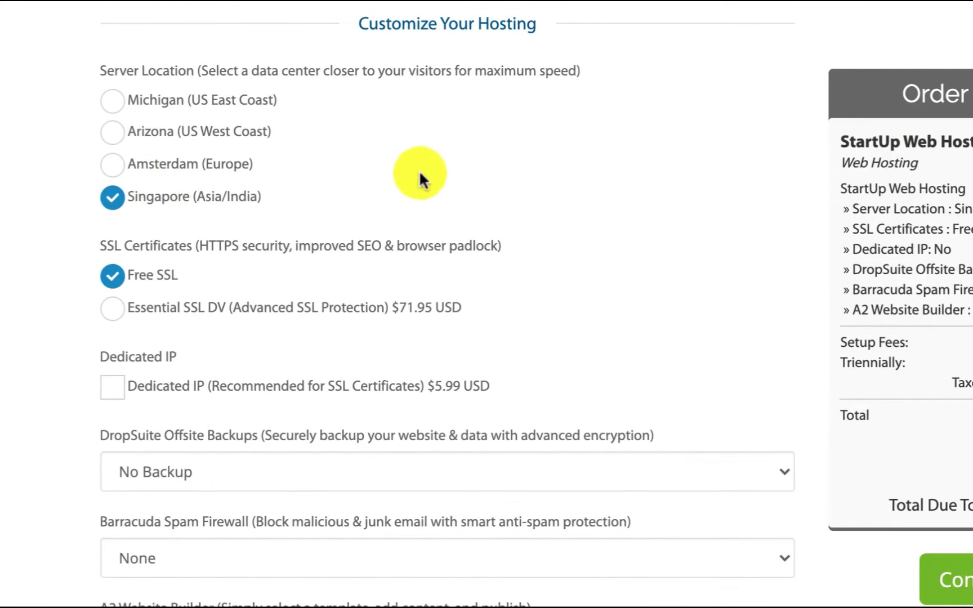
scroll(417, 186, "down", 10)
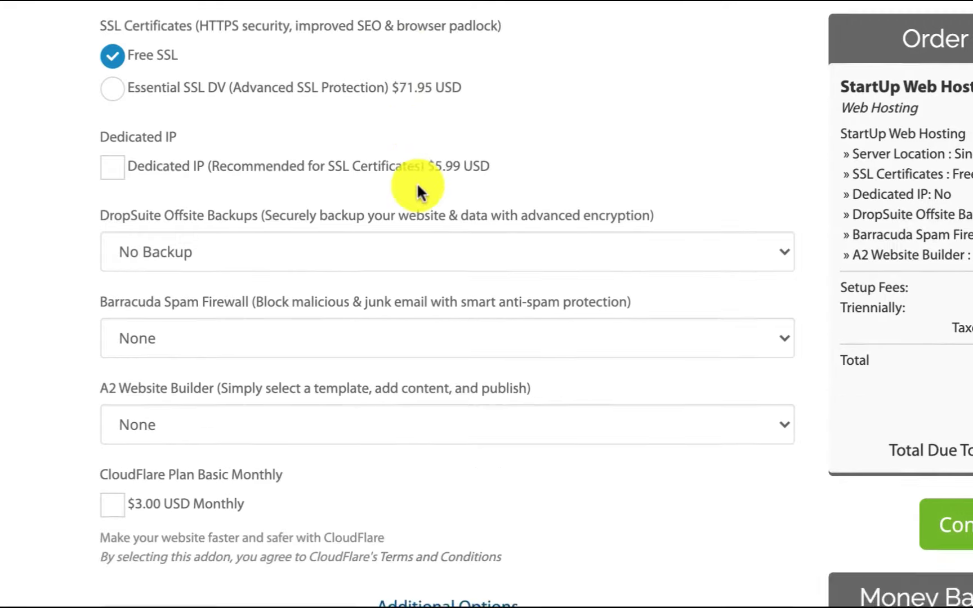
scroll(417, 186, "down", 3)
scroll(419, 191, "up", 15)
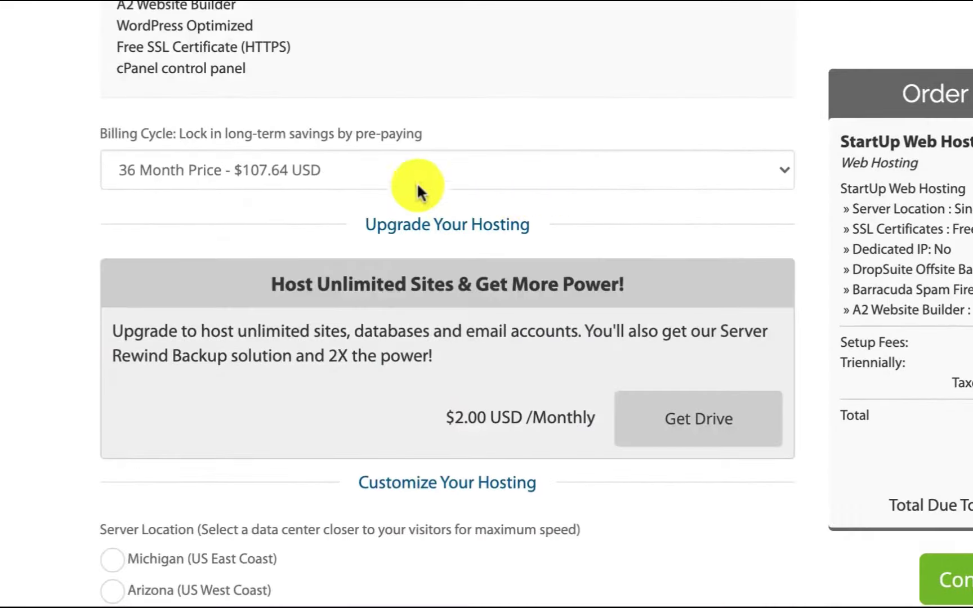
scroll(616, 197, "up", 12)
scroll(616, 195, "down", 20)
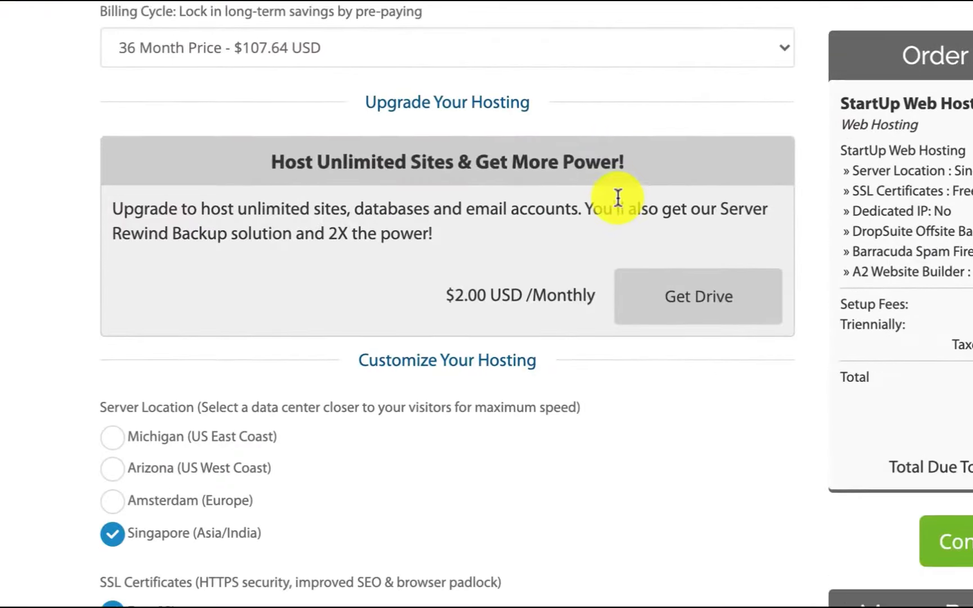
scroll(166, 459, "down", 7)
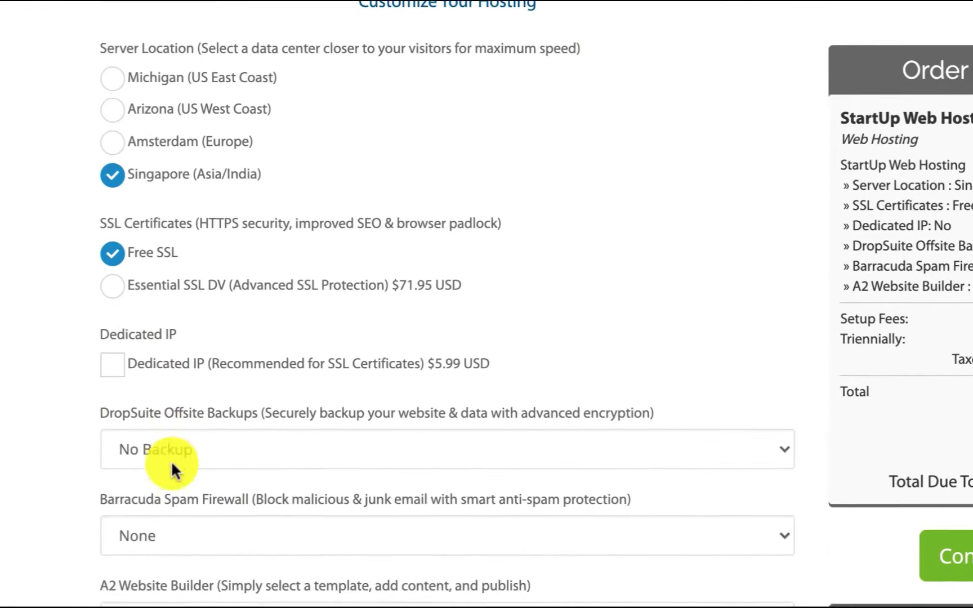
scroll(170, 462, "down", 1)
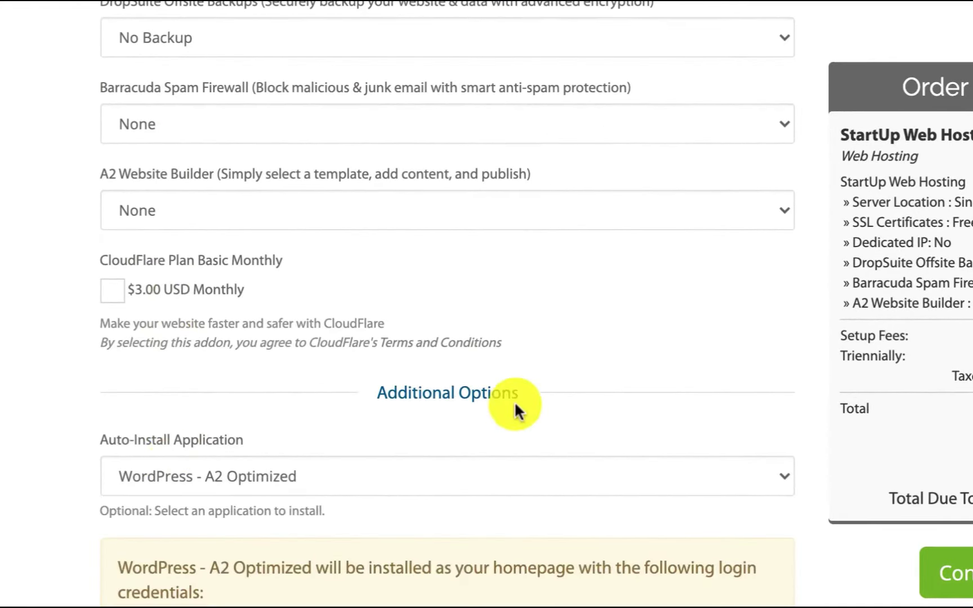
scroll(482, 282, "up", 2)
scroll(482, 282, "up", 15)
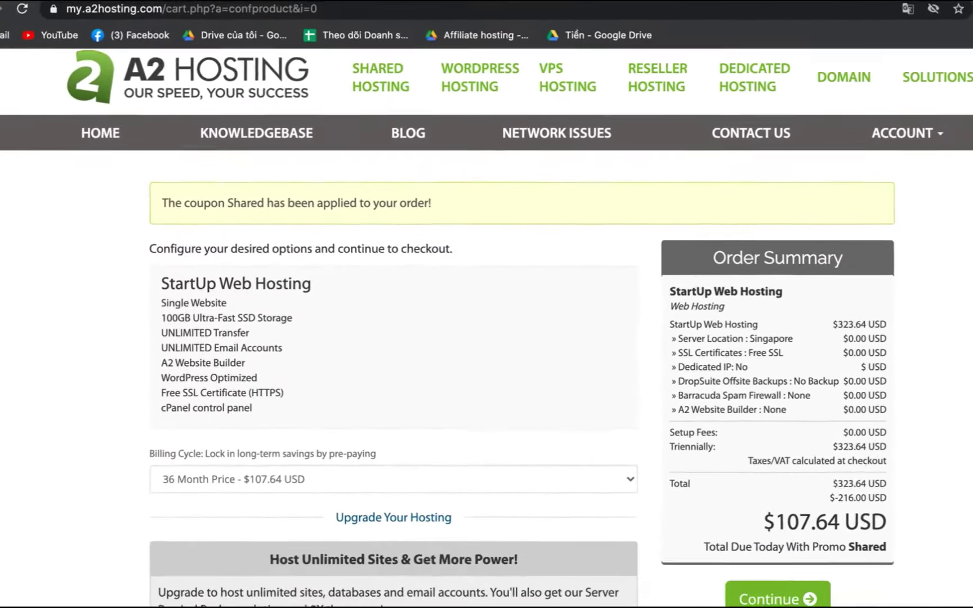
scroll(878, 490, "down", 1)
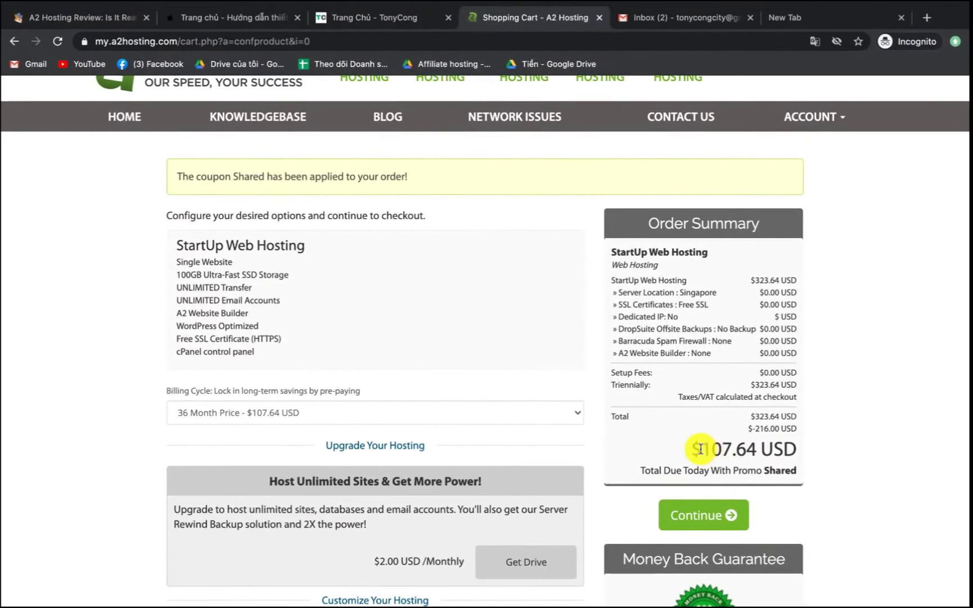
scroll(852, 442, "down", 1)
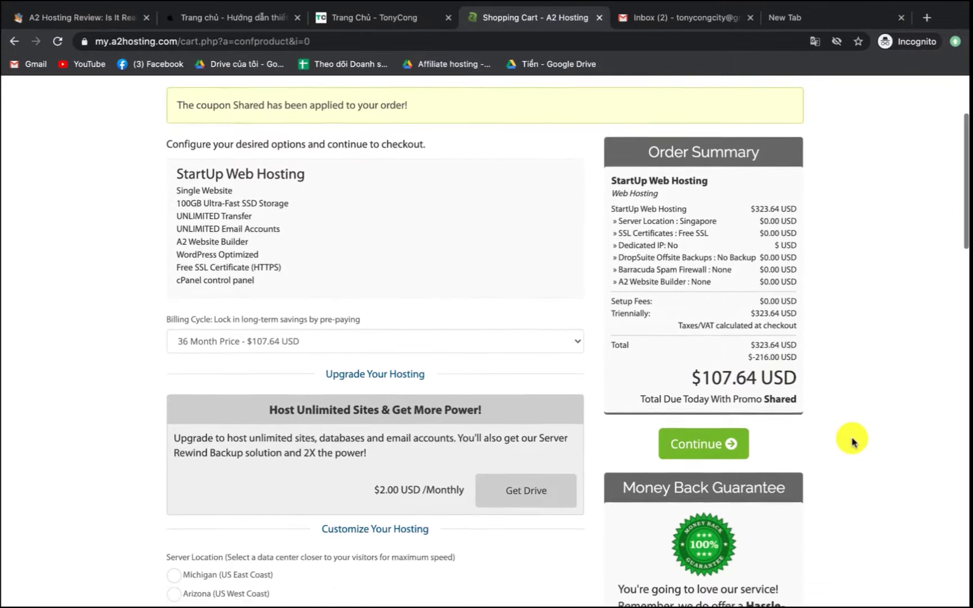
Step: Continue to domain setup, drop ID Protection for tonycongcity.com, and proceed to Review & Checkout
left_click(708, 442)
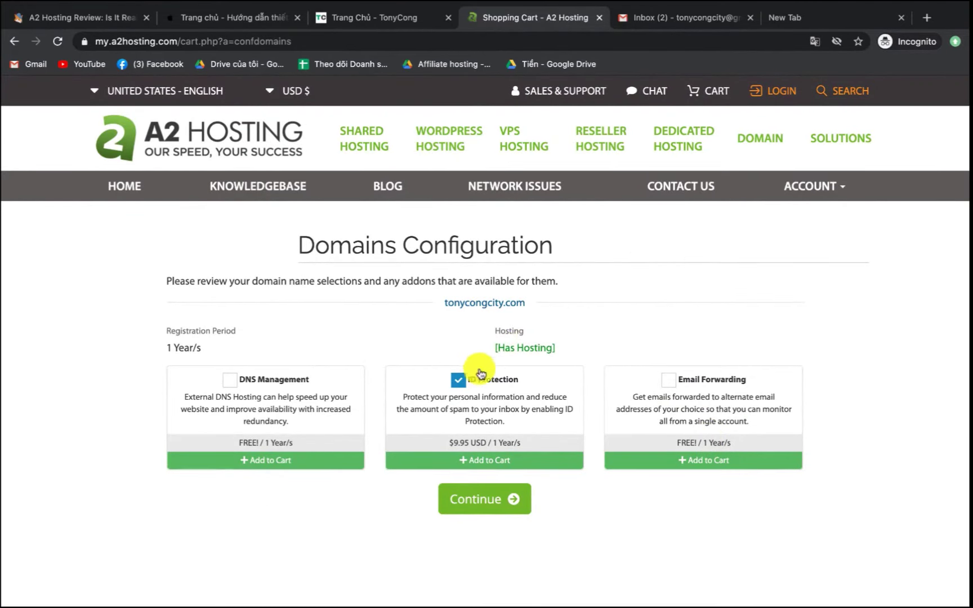
left_click(459, 381)
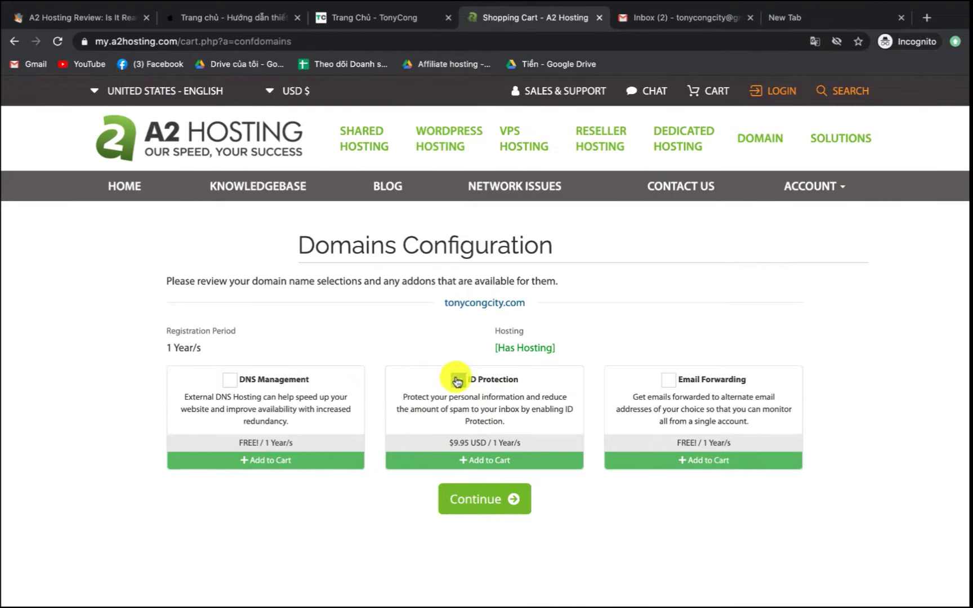
left_click(487, 505)
Step: Look over the $122.59 order review and proceed to the checkout form
scroll(540, 379, "down", 2)
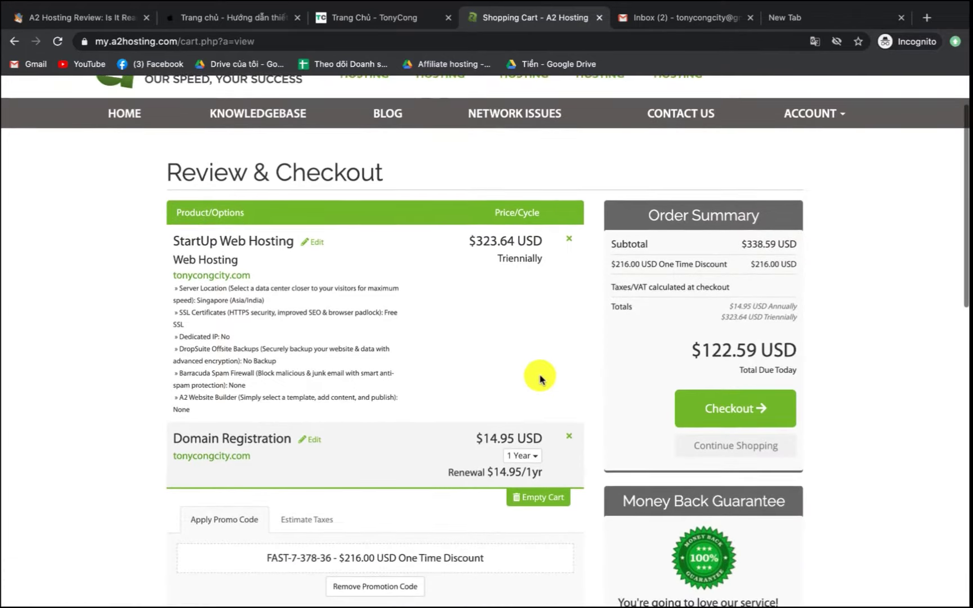
scroll(540, 378, "down", 1)
scroll(539, 379, "up", 1)
scroll(540, 378, "down", 1)
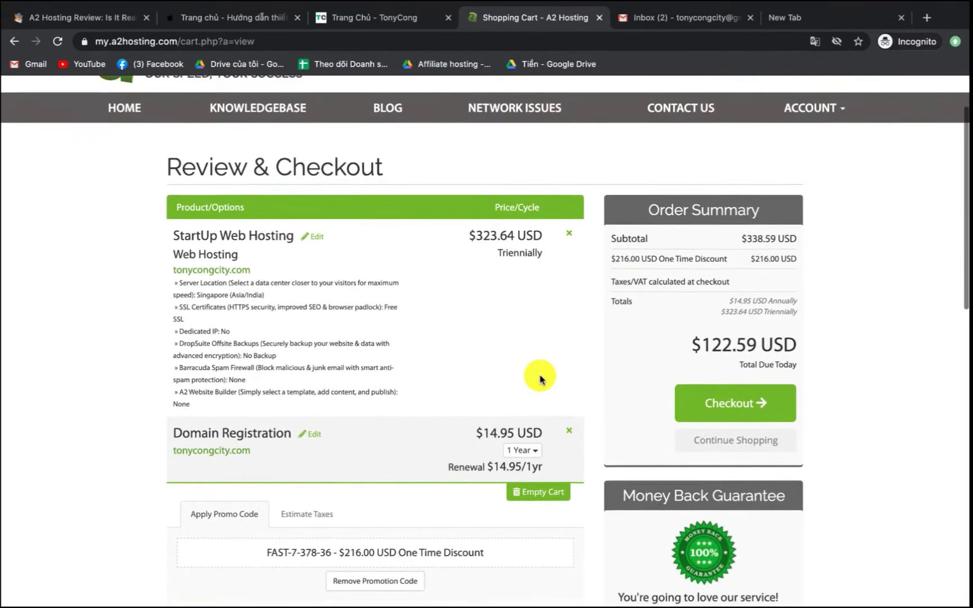
scroll(539, 378, "down", 1)
scroll(539, 378, "up", 1)
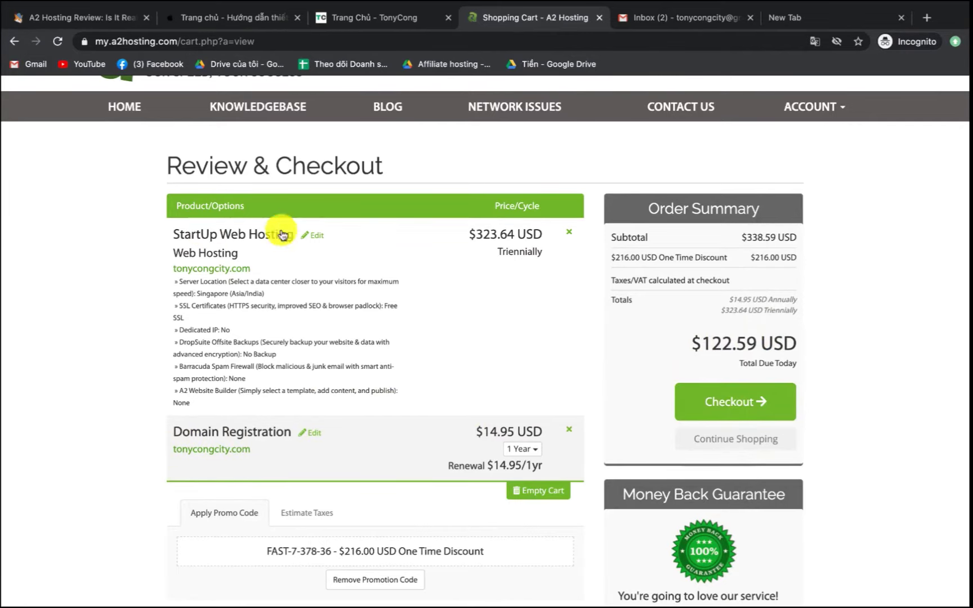
left_click(737, 404)
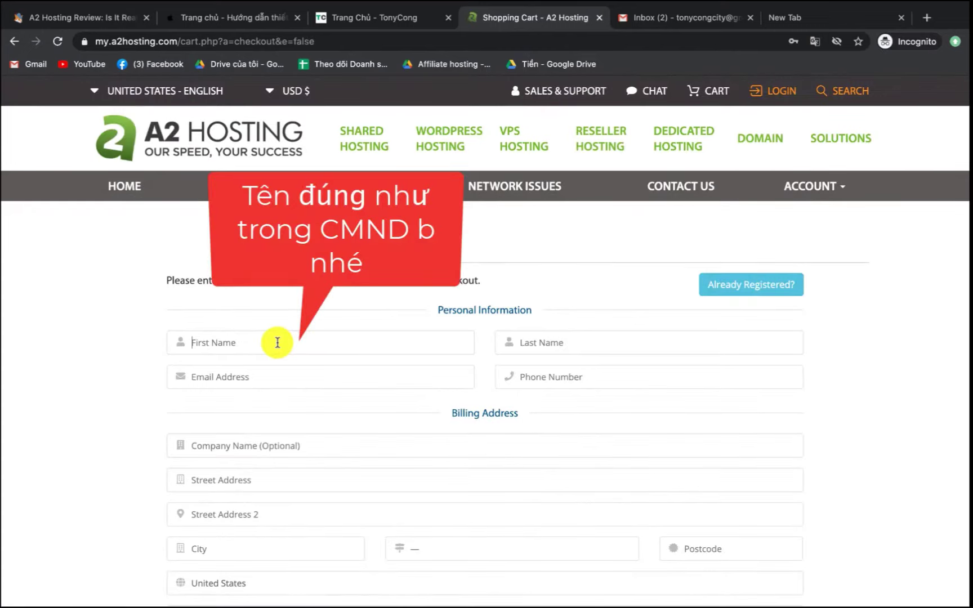
Step: Fill in the customer's first and last name, e-mail address and saved phone number
left_click(193, 344)
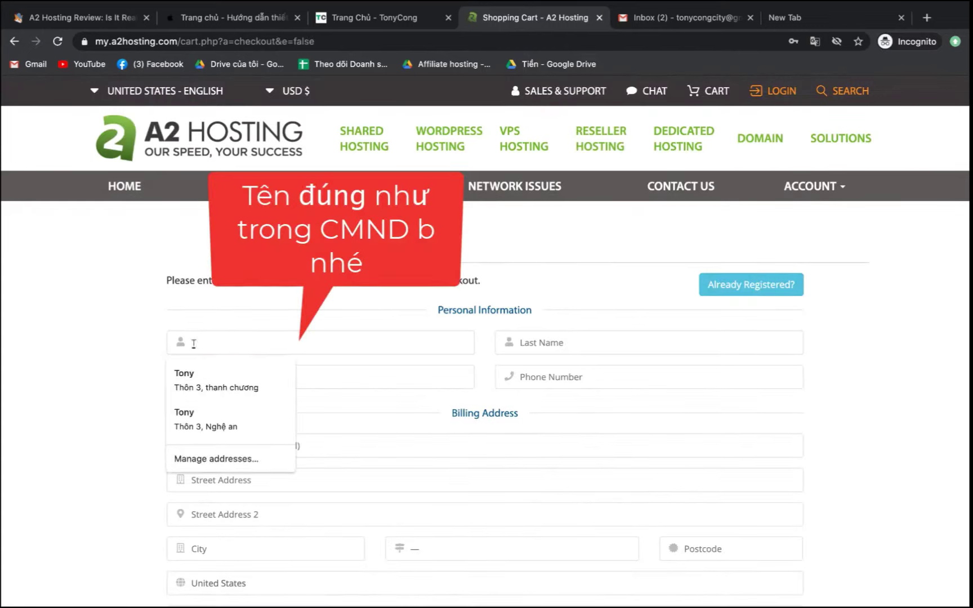
type("Tony")
left_click(569, 342)
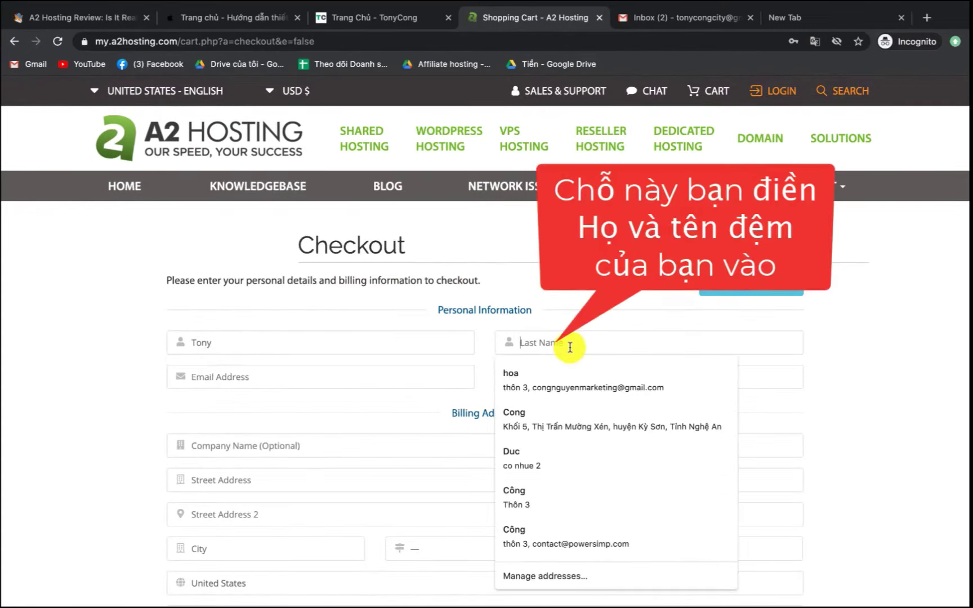
type("C")
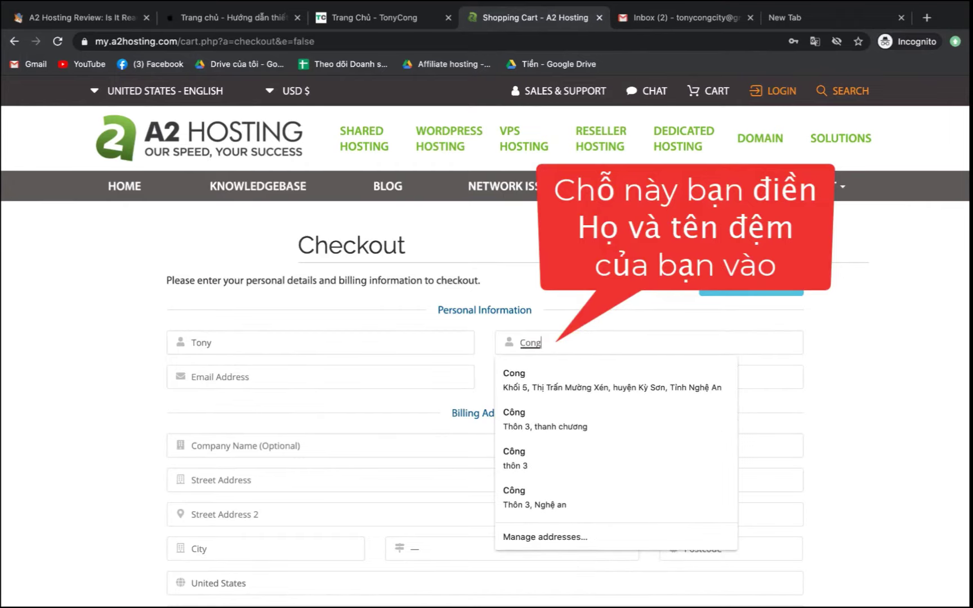
type("ong")
left_click(331, 378)
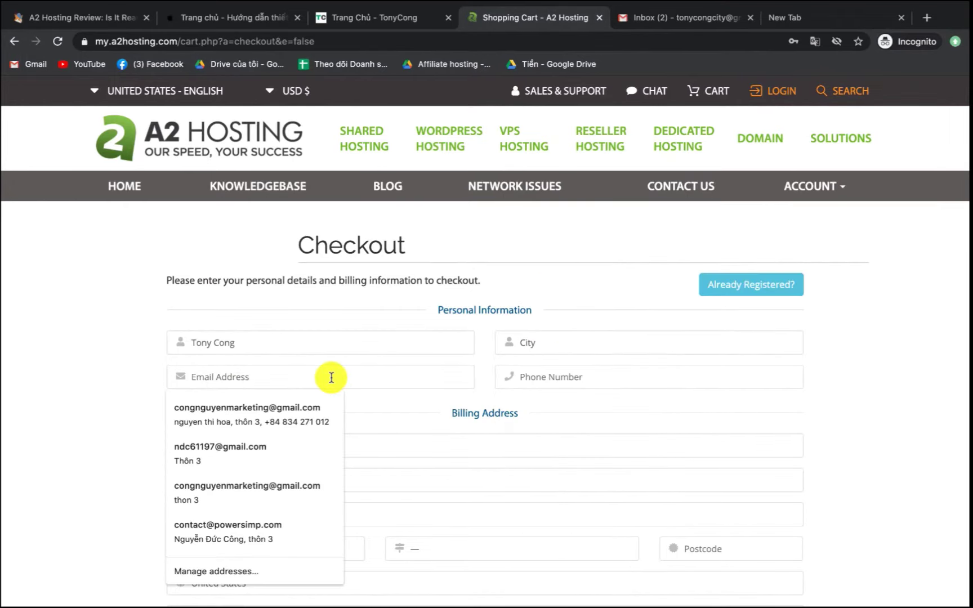
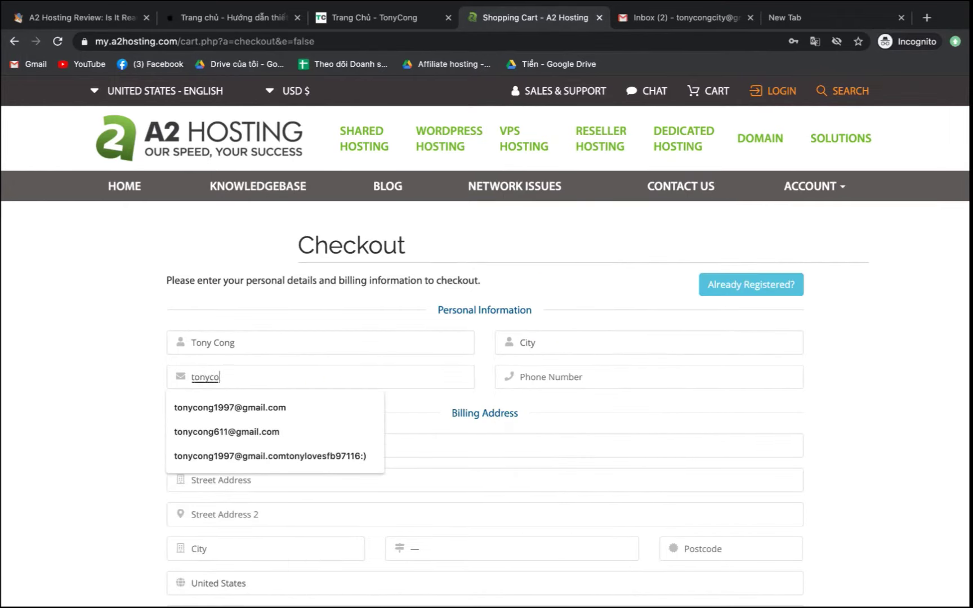
left_click(540, 373)
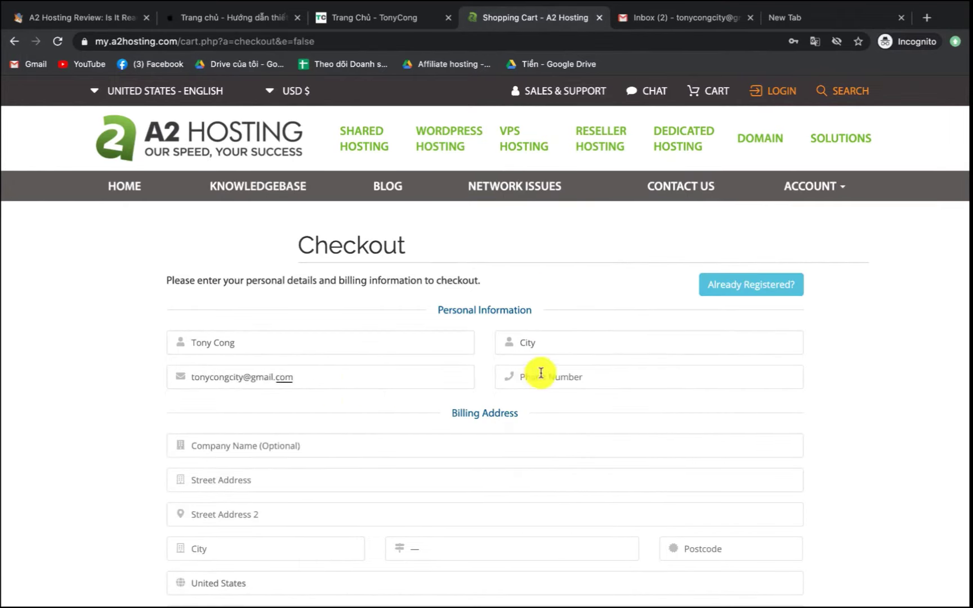
left_click(600, 376)
left_click(532, 290)
left_click(373, 447)
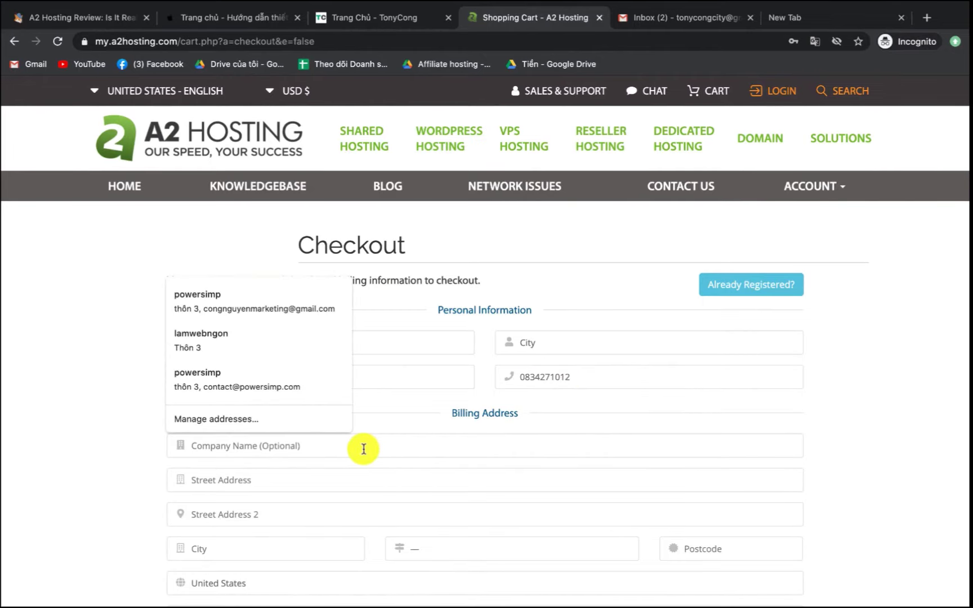
left_click(147, 449)
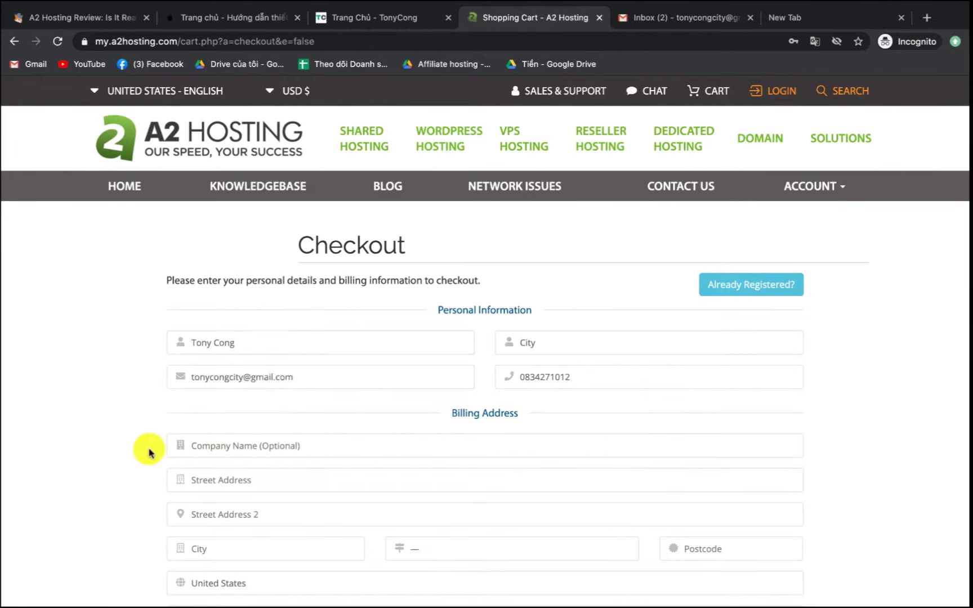
Step: Enter the street address and city, set country to Viet Nam and state to Nghe An
scroll(151, 490, "down", 2)
left_click(218, 392)
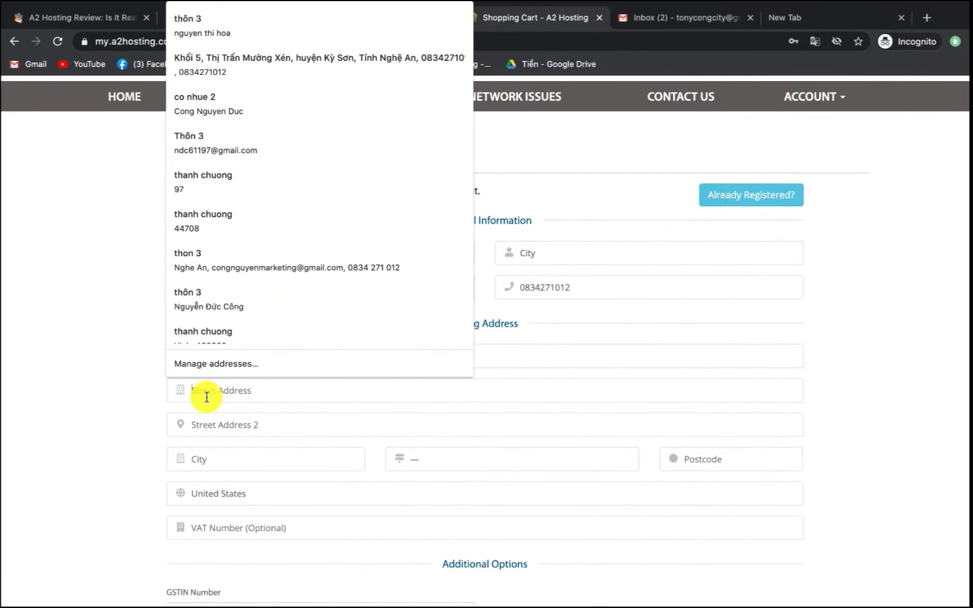
type("thanh dong")
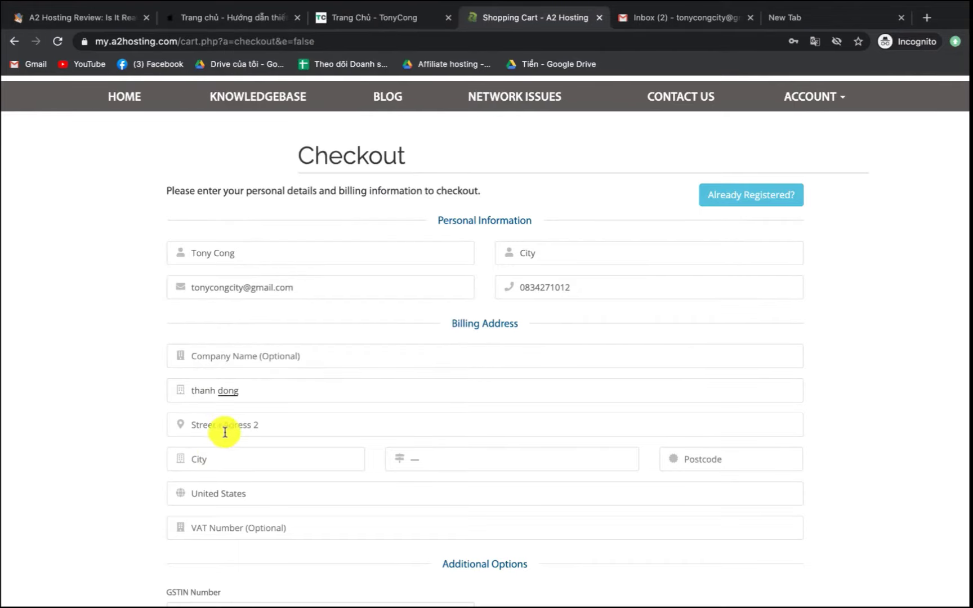
left_click(218, 462)
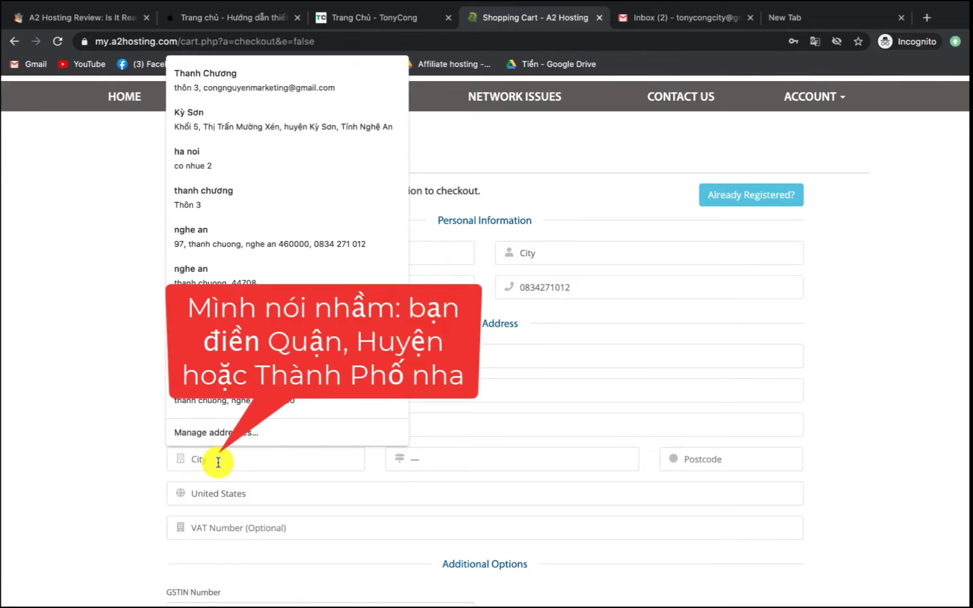
type("Ngje")
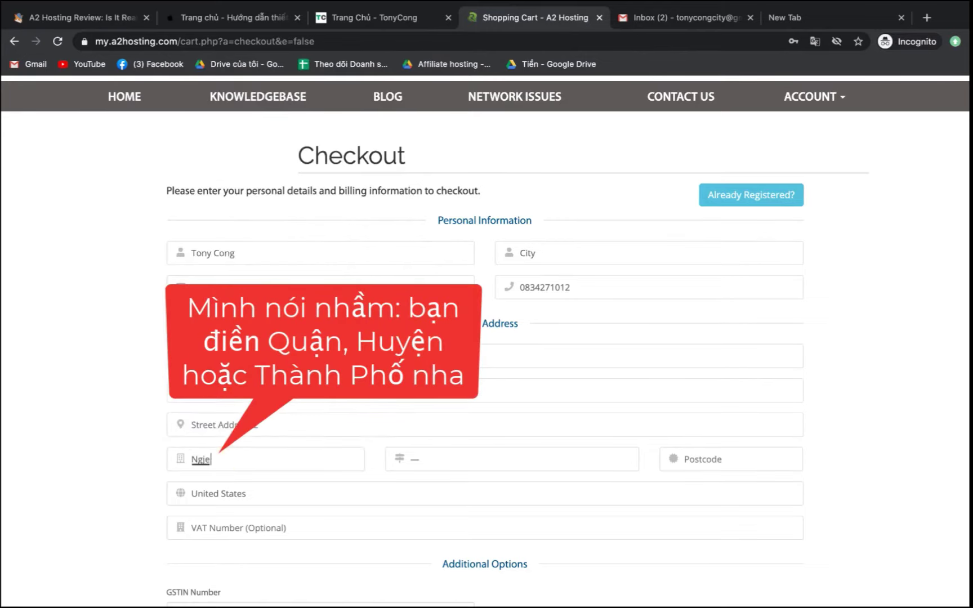
key("BackSpace")
type("he")
left_click(225, 349)
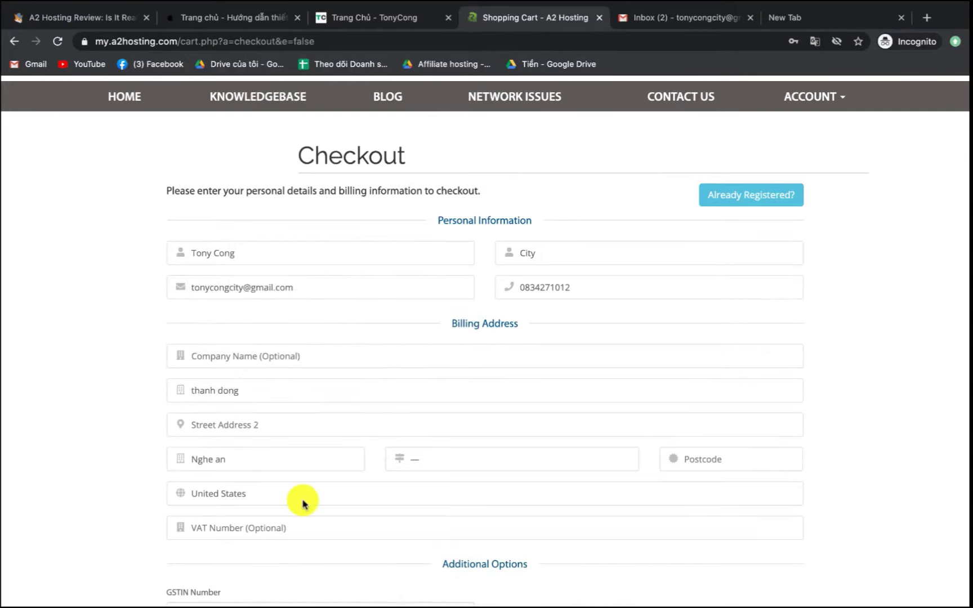
left_click(290, 495)
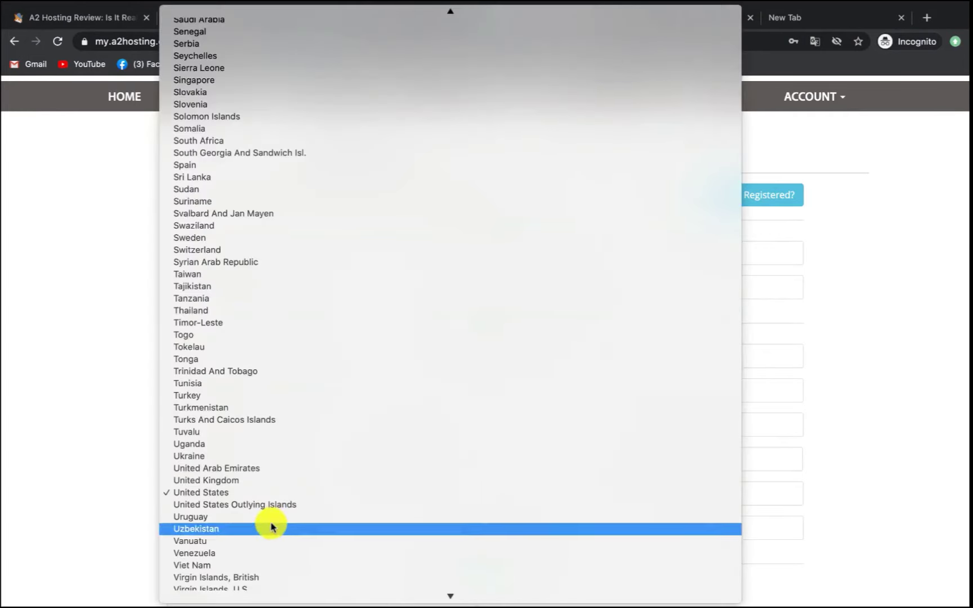
left_click(246, 565)
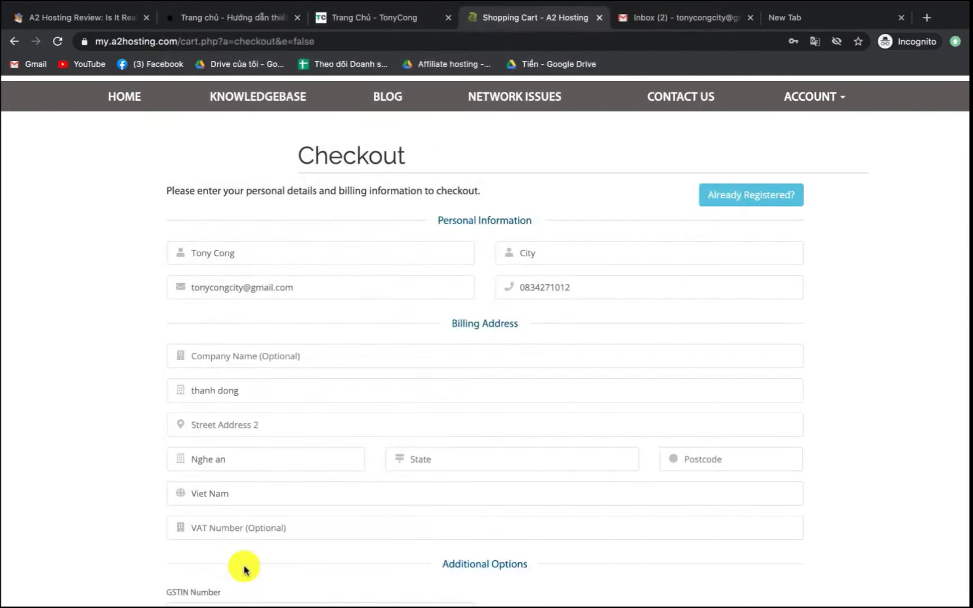
left_click(519, 461)
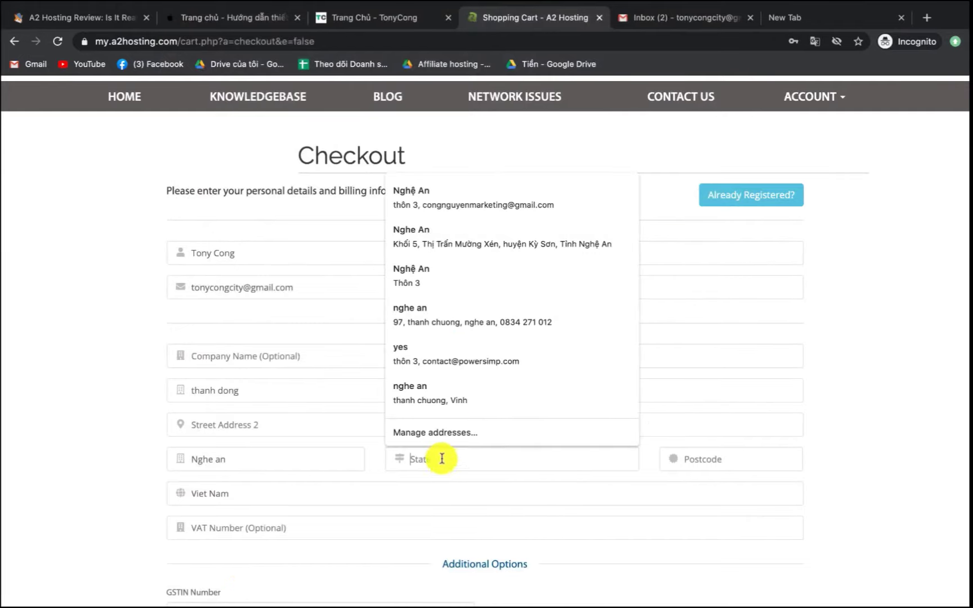
type("Nghe An")
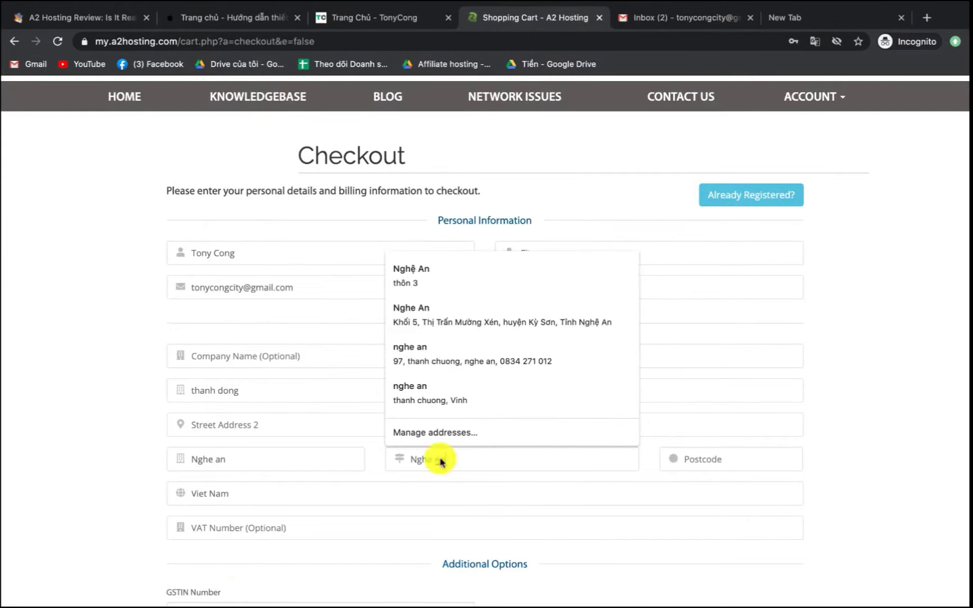
left_click(712, 457)
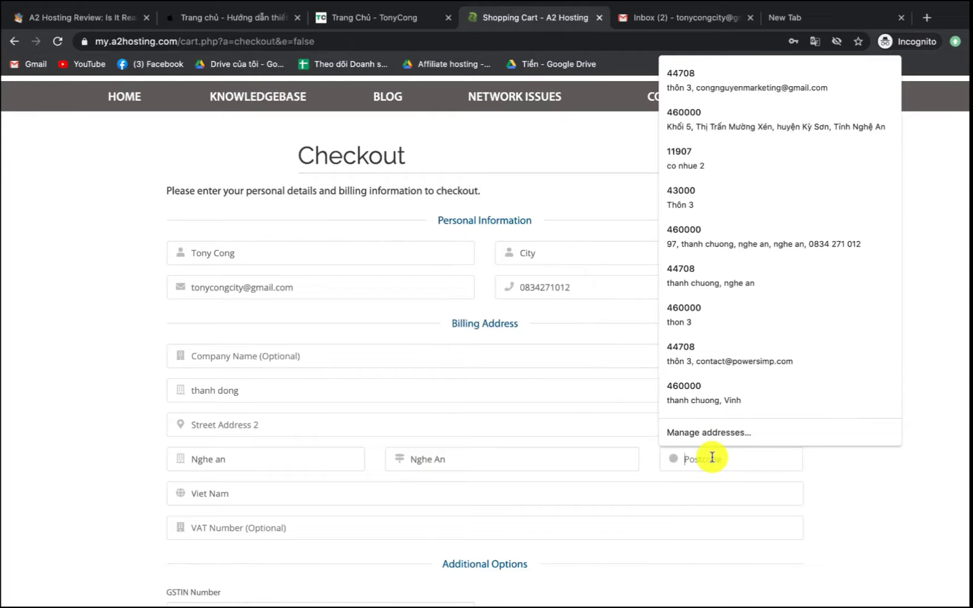
left_click(652, 461)
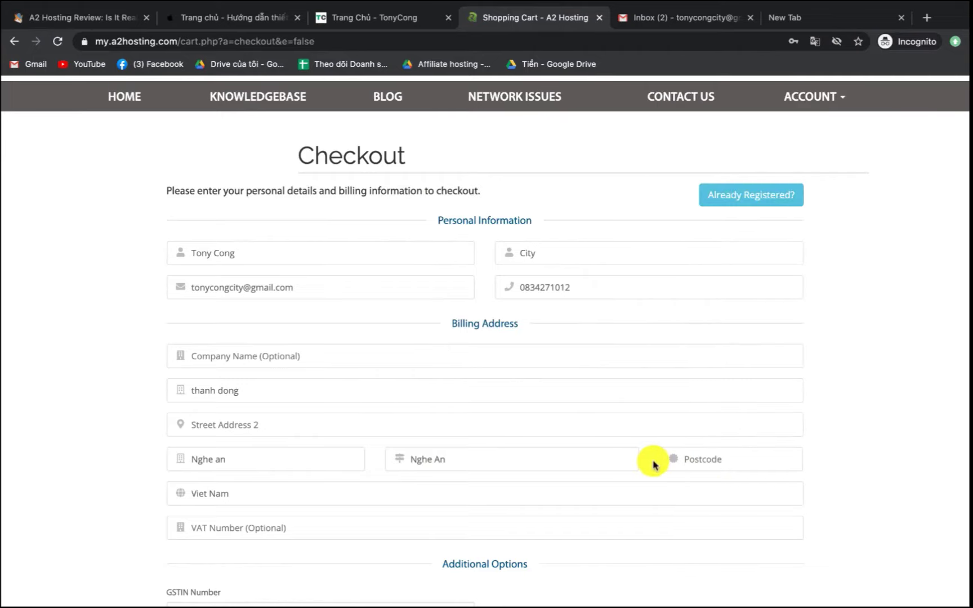
Step: Look up Nghe An's postcode on tonycong.com/zipcode/, then return to the checkout tab
left_click(797, 20)
type("ton")
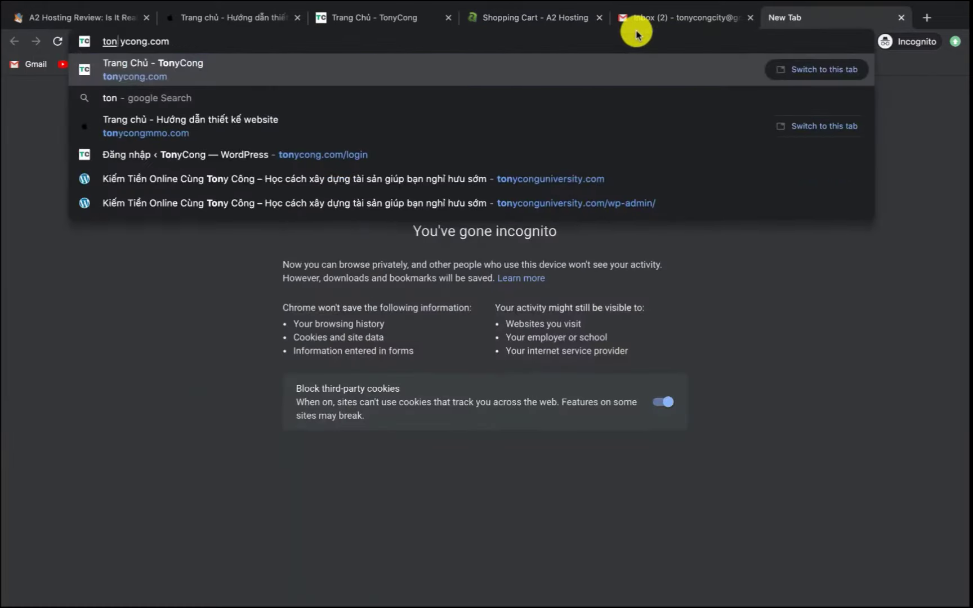
type("ycong.com")
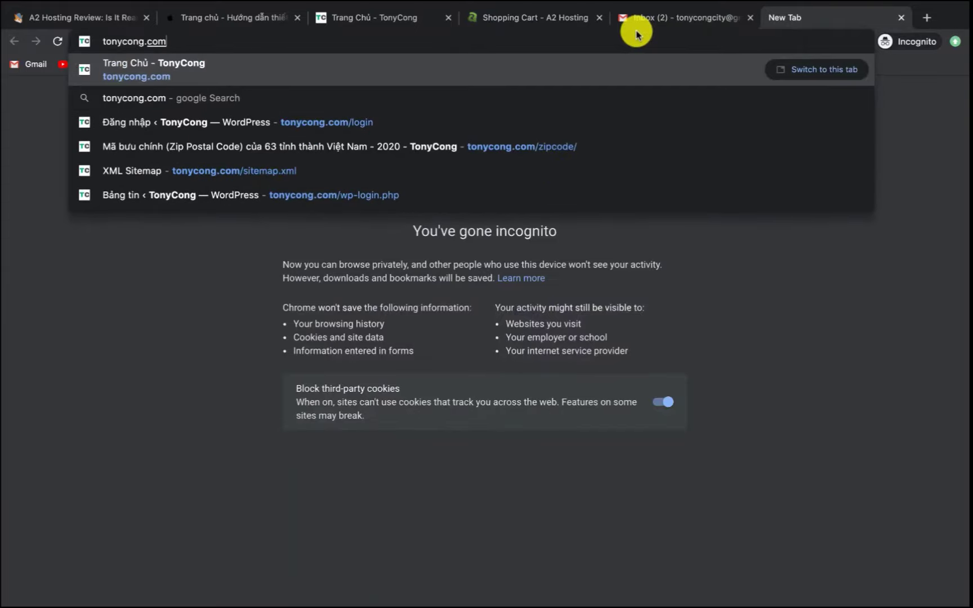
type("/zip")
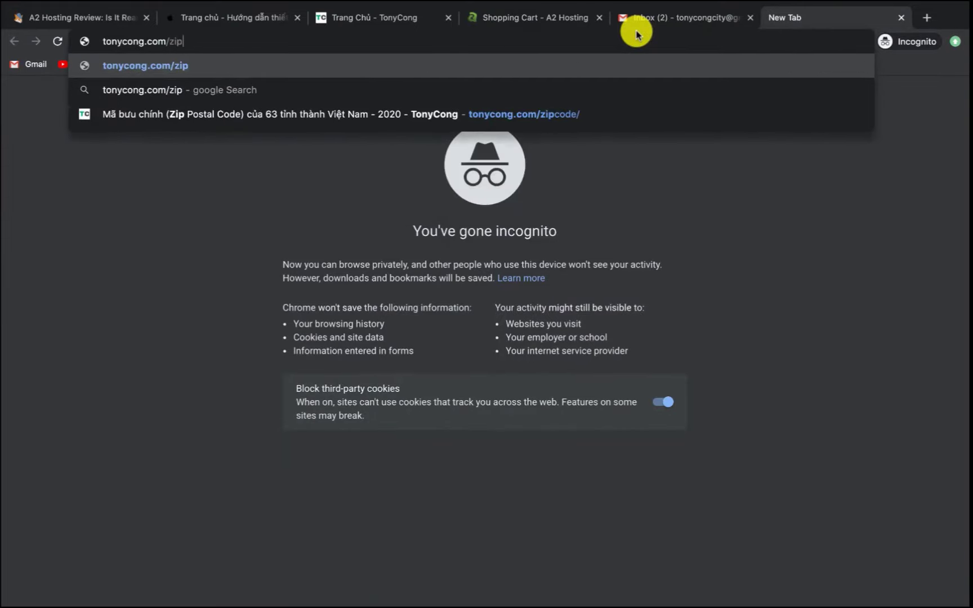
type("code")
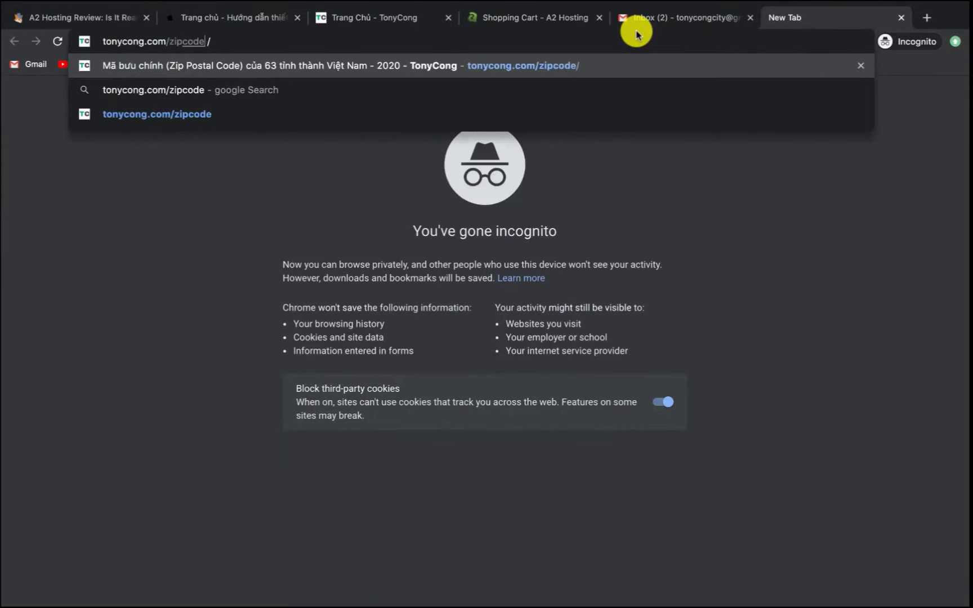
key("Return")
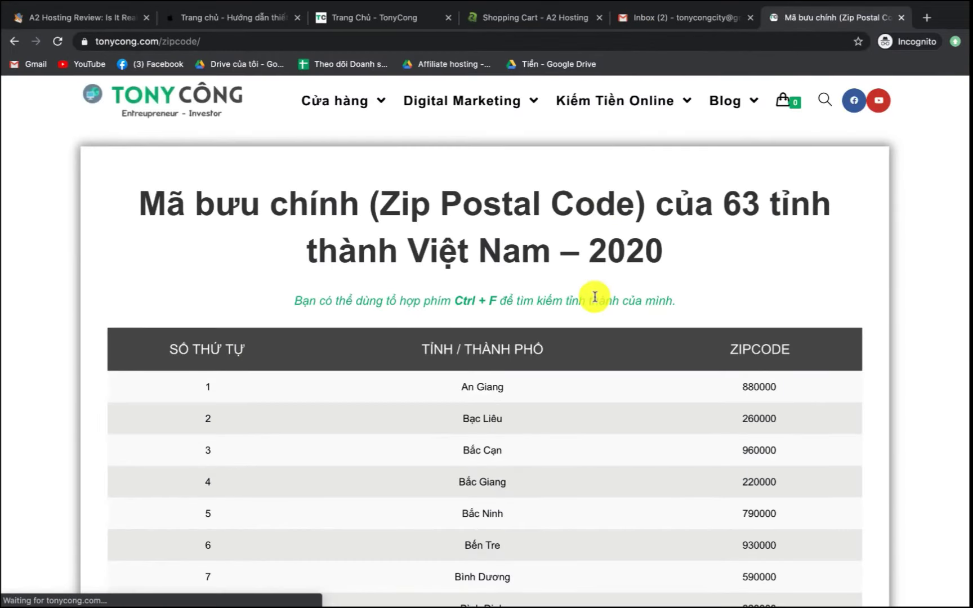
scroll(594, 298, "down", 2)
scroll(594, 299, "up", 2)
scroll(594, 299, "down", 2)
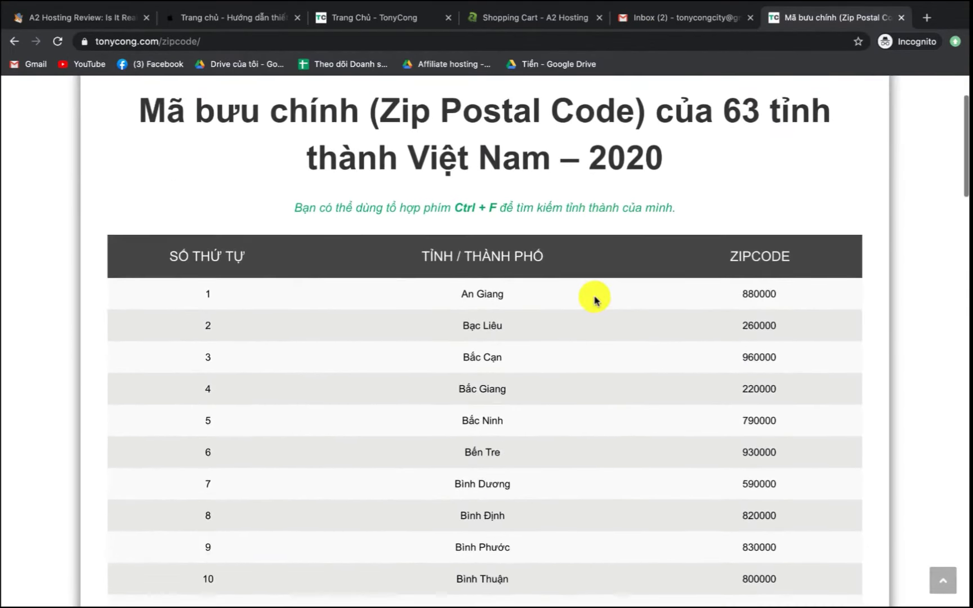
scroll(594, 298, "up", 1)
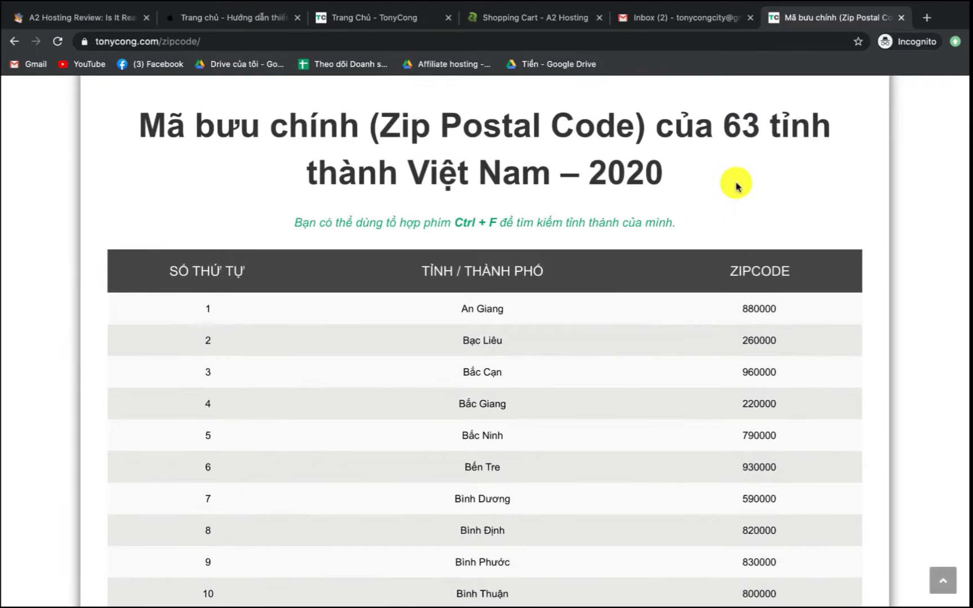
key("ctrl+f")
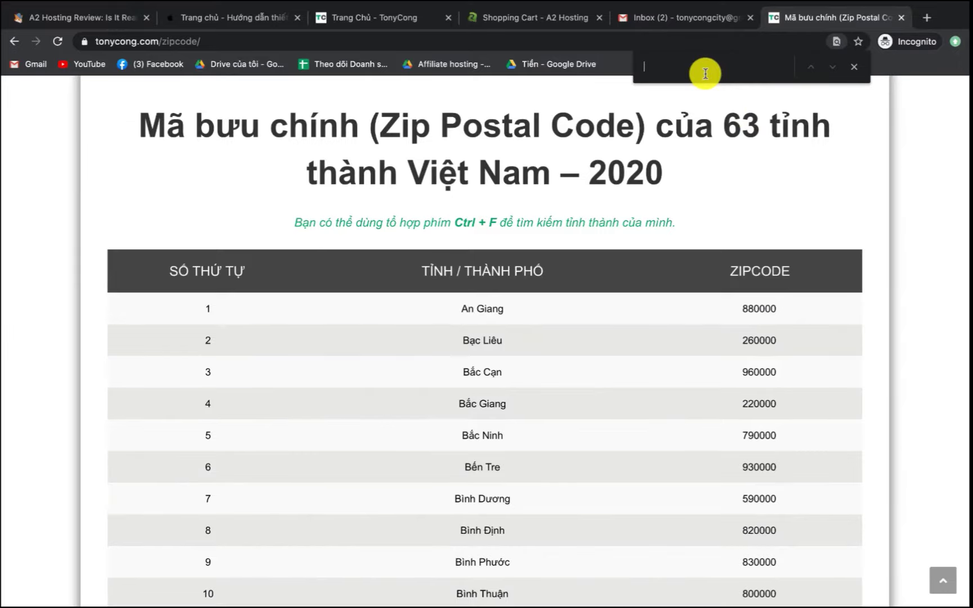
type("nghe an")
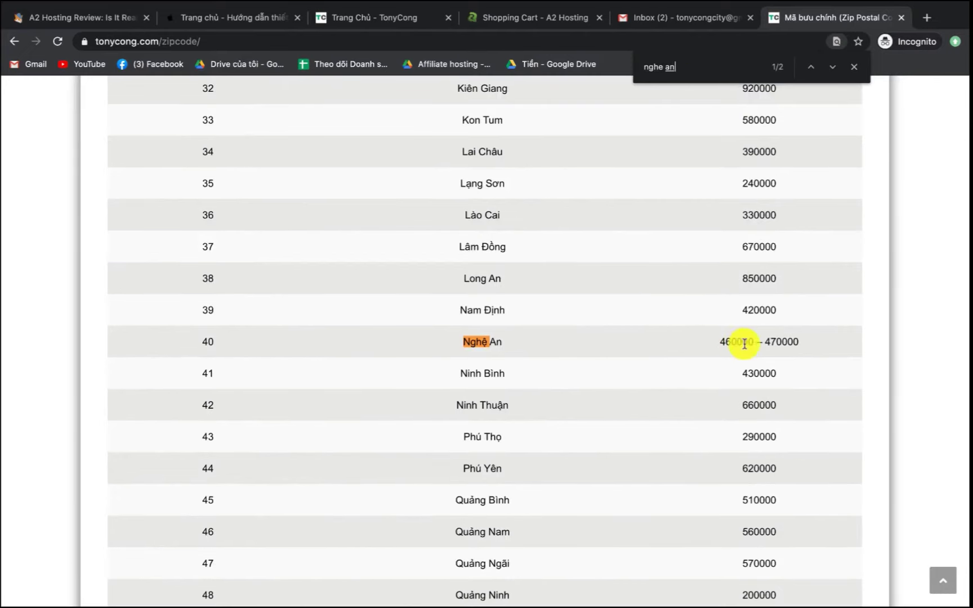
key("ctrl+shift+Tab")
key("ctrl+shift+Tab")
left_click(699, 459)
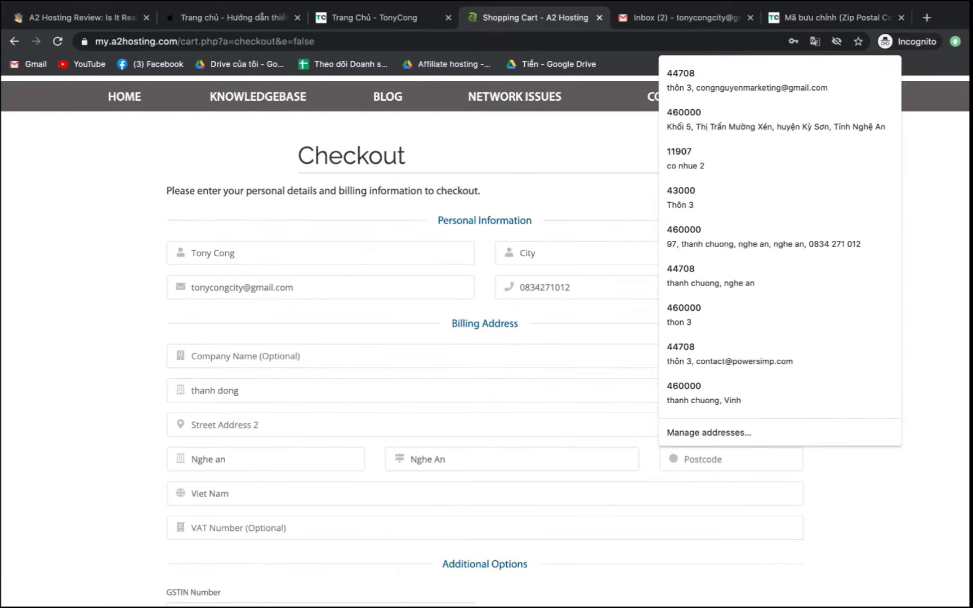
Step: Enter postcode 460000 and scroll down to the Account Security section
type("460000")
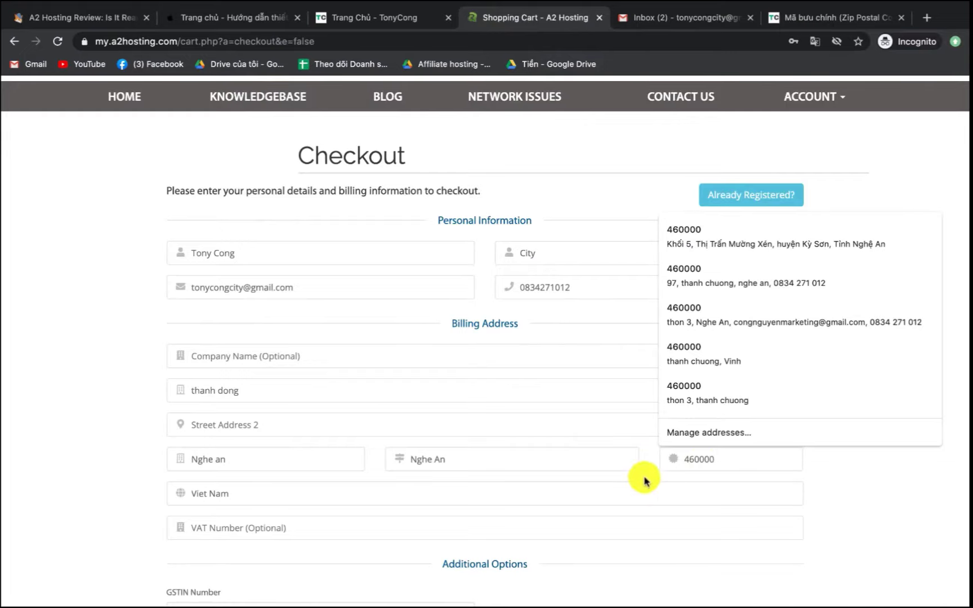
left_click(643, 475)
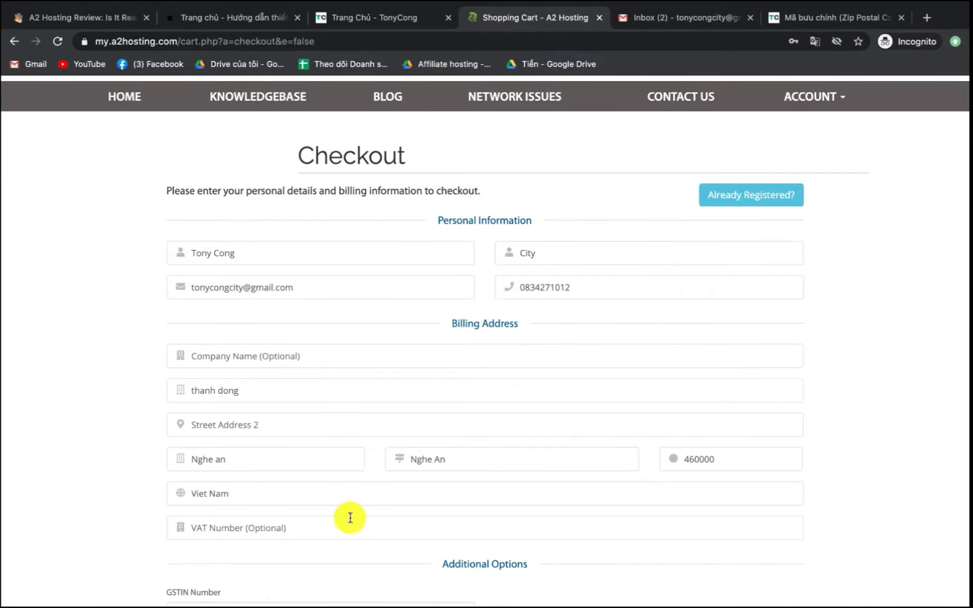
scroll(348, 517, "down", 3)
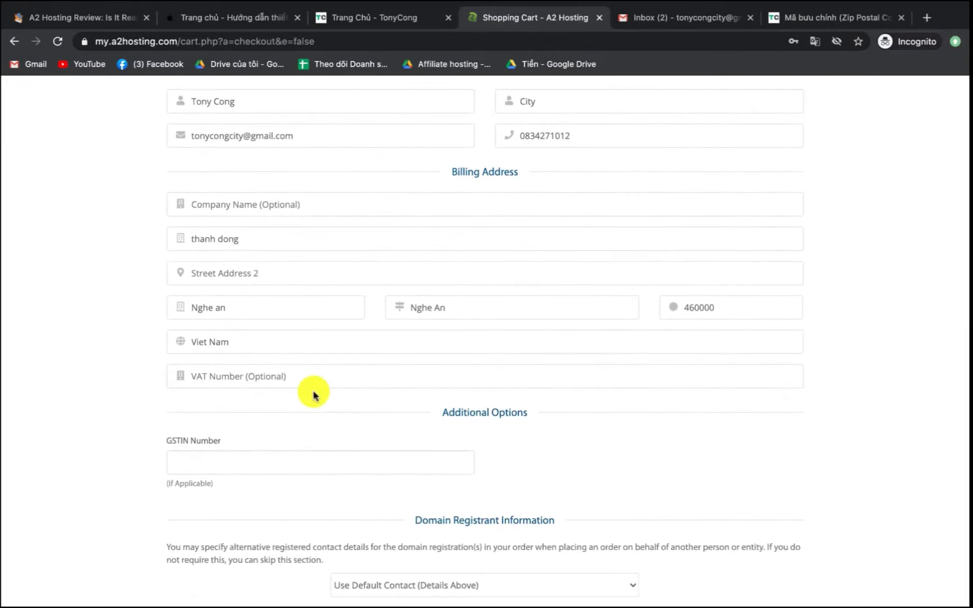
scroll(315, 393, "down", 2)
scroll(321, 365, "down", 2)
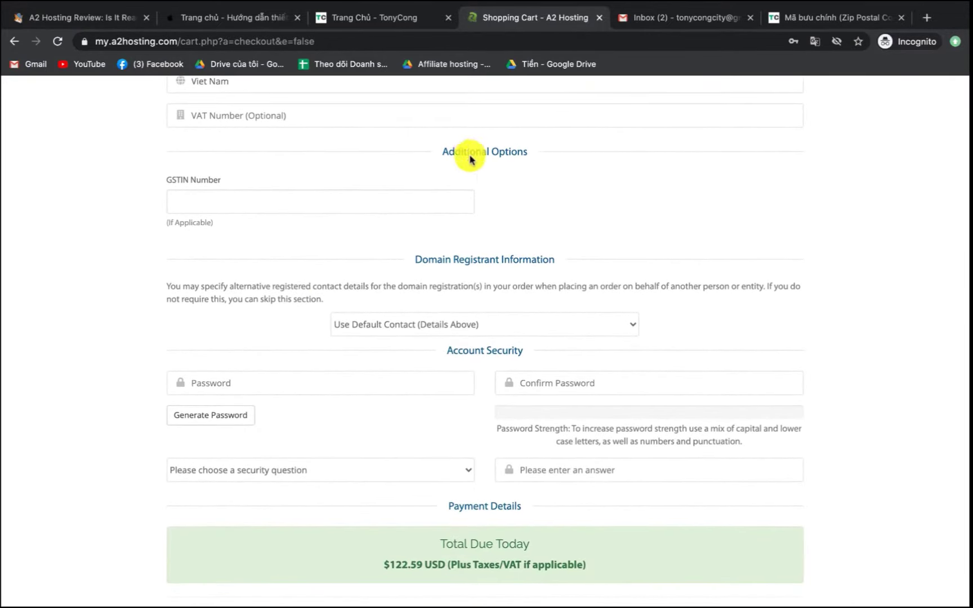
scroll(463, 180, "down", 2)
scroll(466, 180, "down", 2)
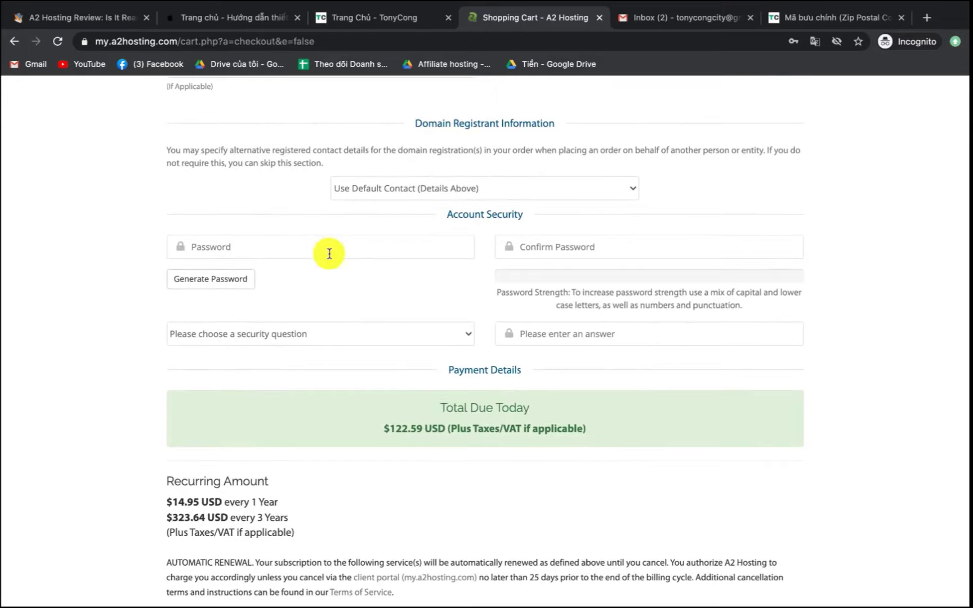
Step: Enter the account password in both the Password and Confirm Password fields
left_click(267, 252)
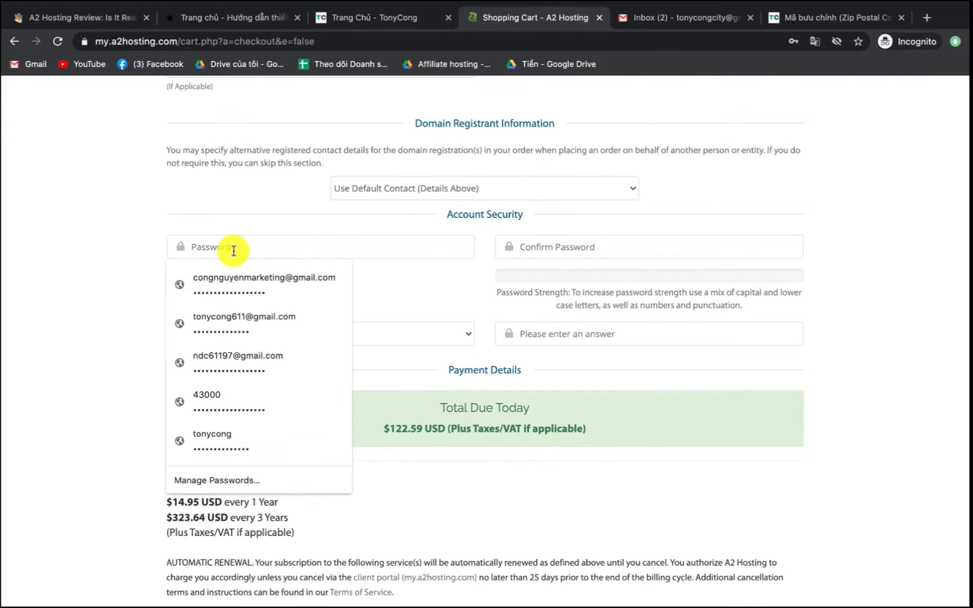
key("ctrl+v")
left_click(554, 246)
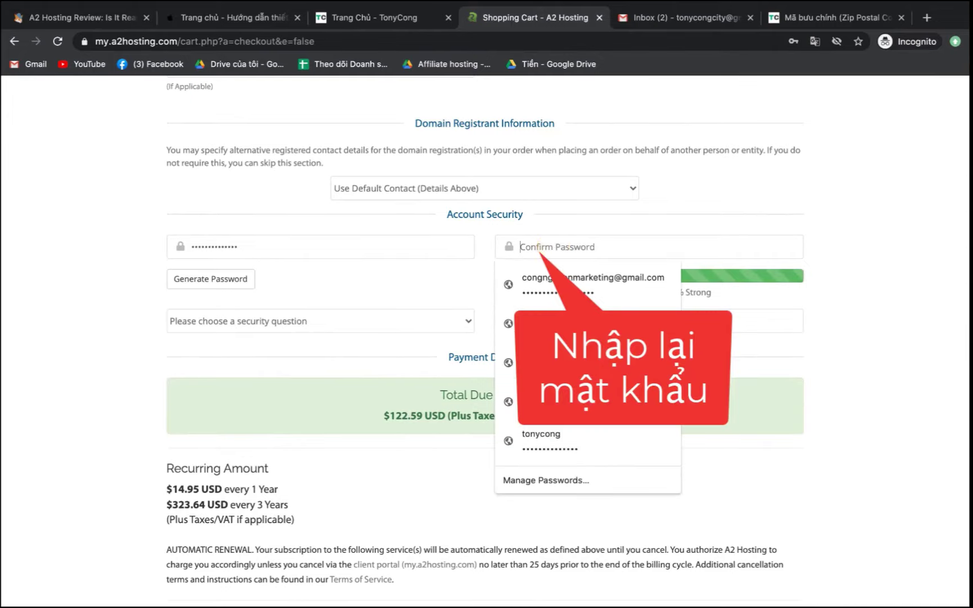
type("••••••••••••••")
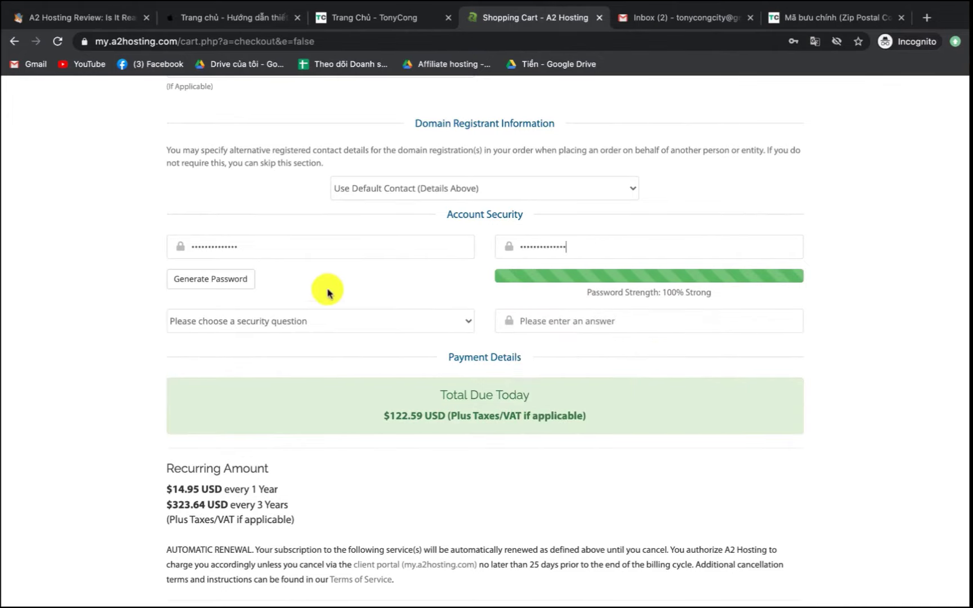
Step: Choose the 'What is your best friend's name?' security question and type its answer
left_click(286, 323)
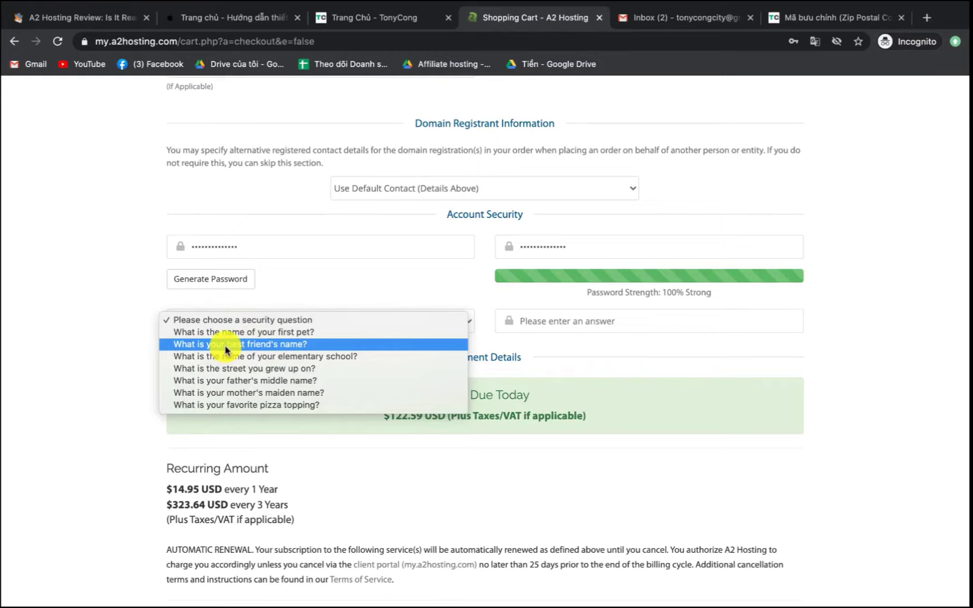
left_click(226, 344)
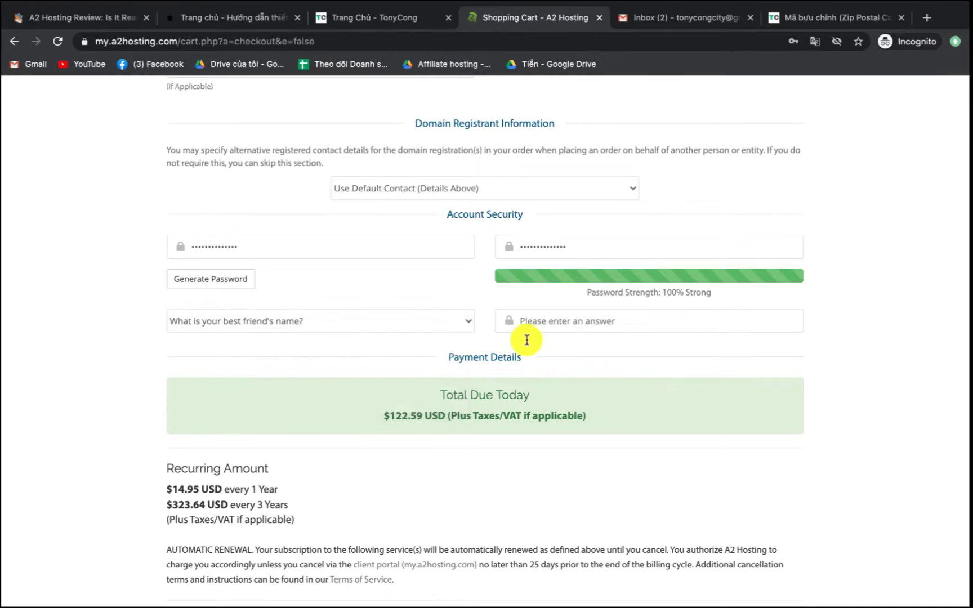
left_click(551, 322)
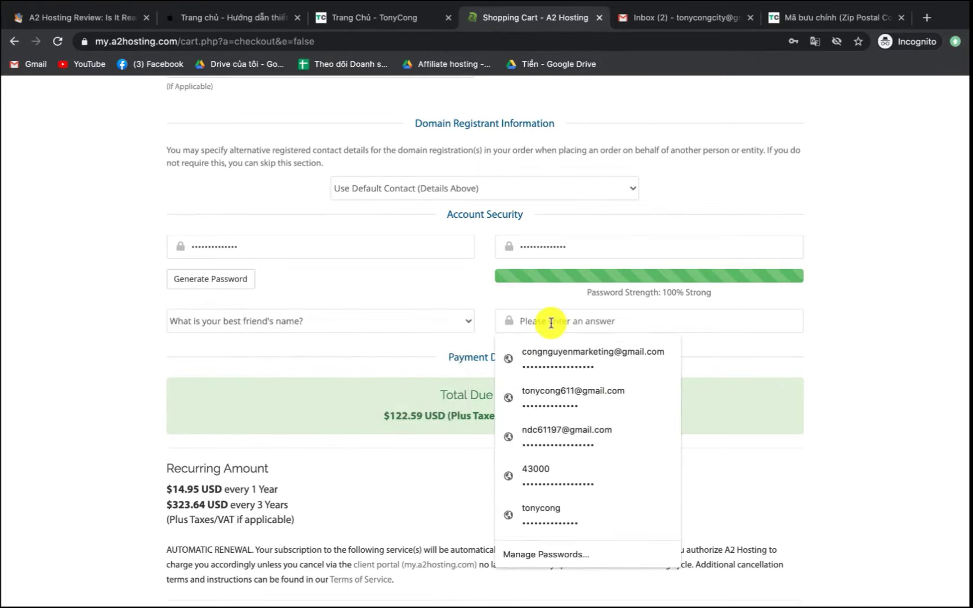
key("BackSpace")
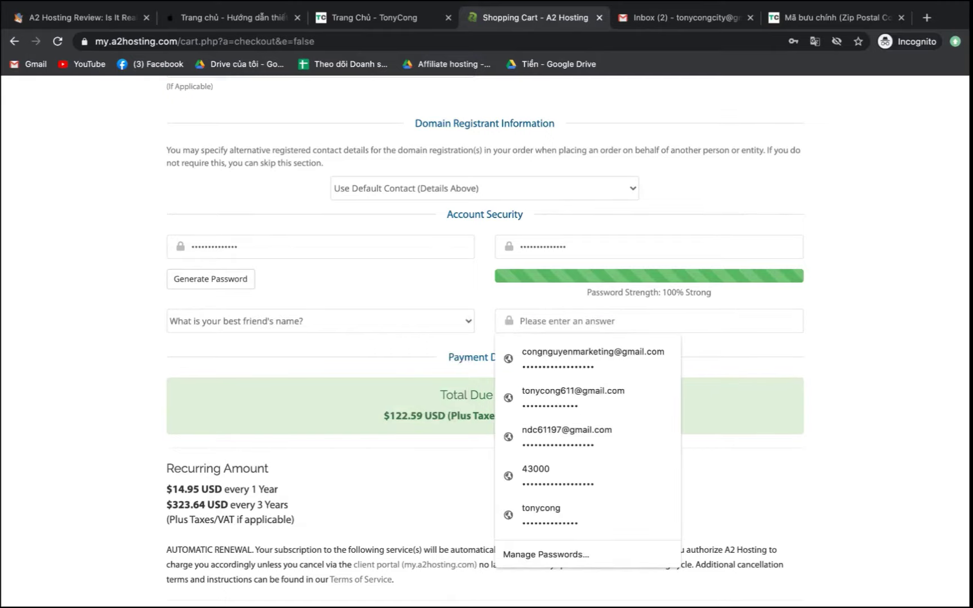
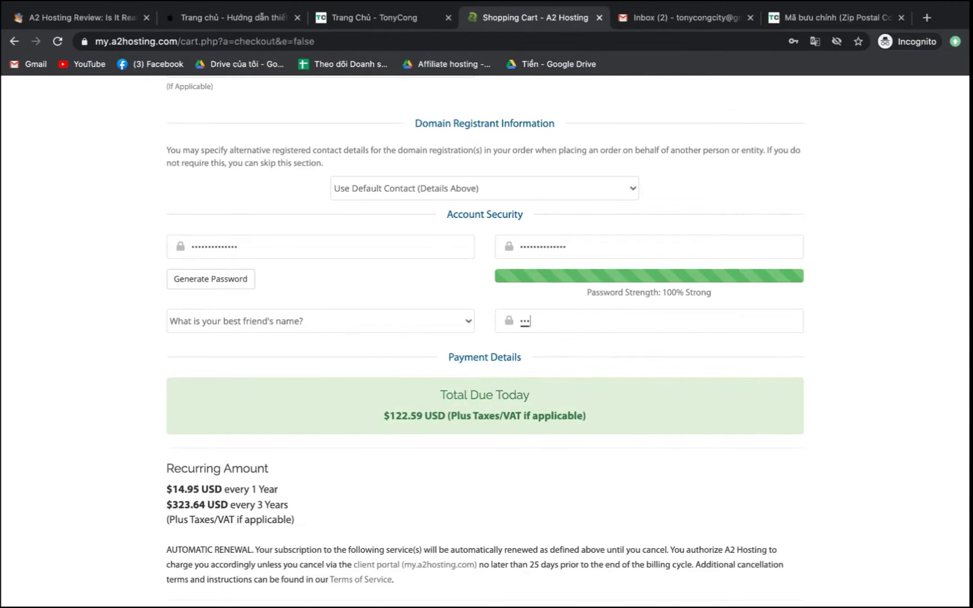
Step: Scroll down to Payment Details with Credit/Debit Card selected
scroll(433, 378, "down", 3)
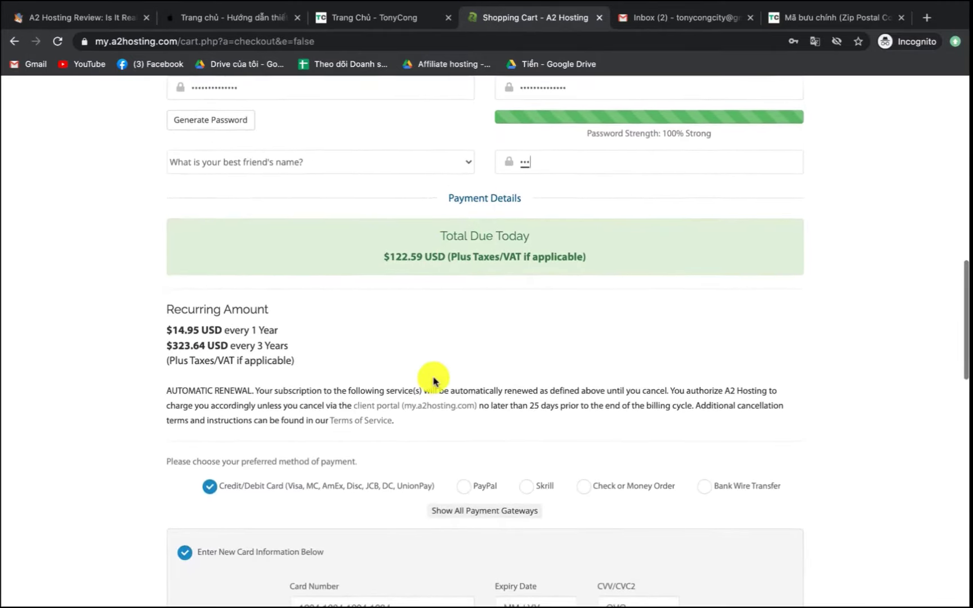
scroll(433, 381, "down", 2)
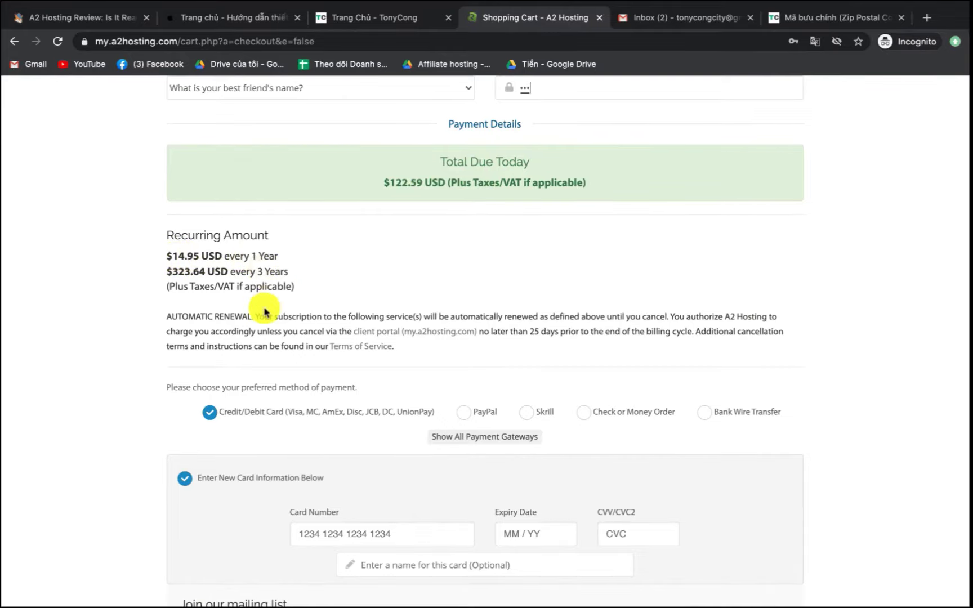
scroll(264, 311, "down", 3)
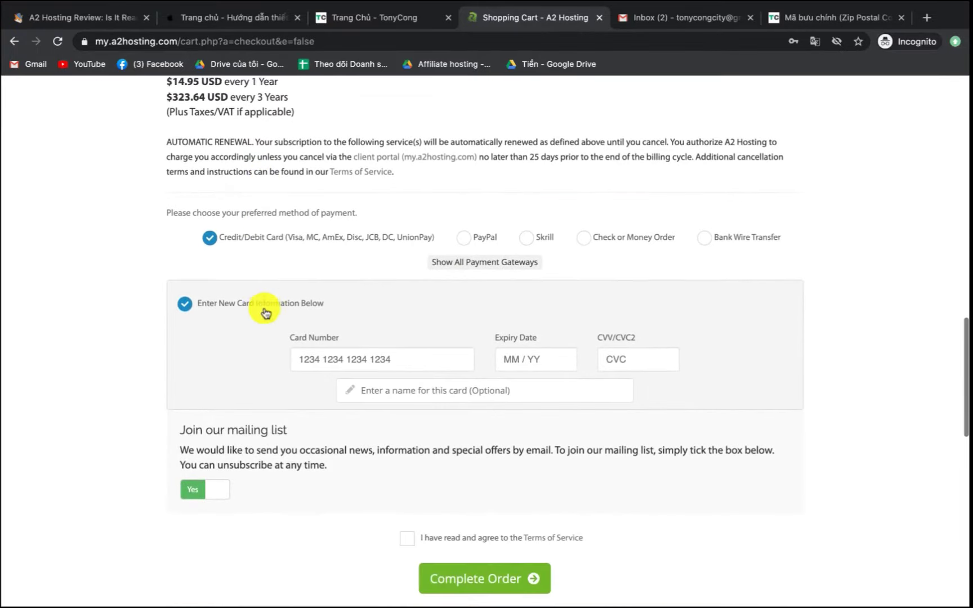
scroll(266, 313, "down", 1)
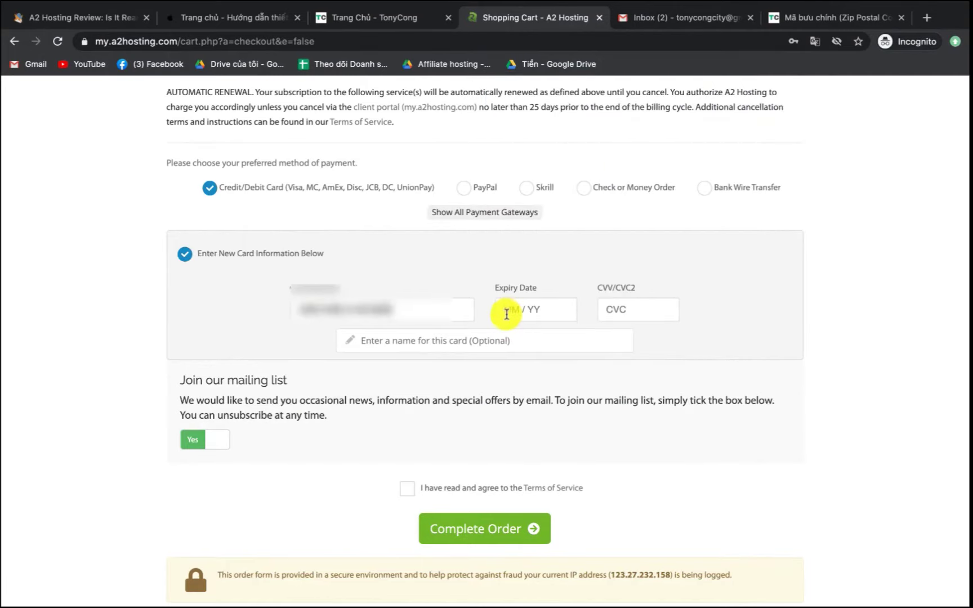
Step: Enter the card expiry date and CVC, accept the Terms of Service, and complete the order
left_click(507, 313)
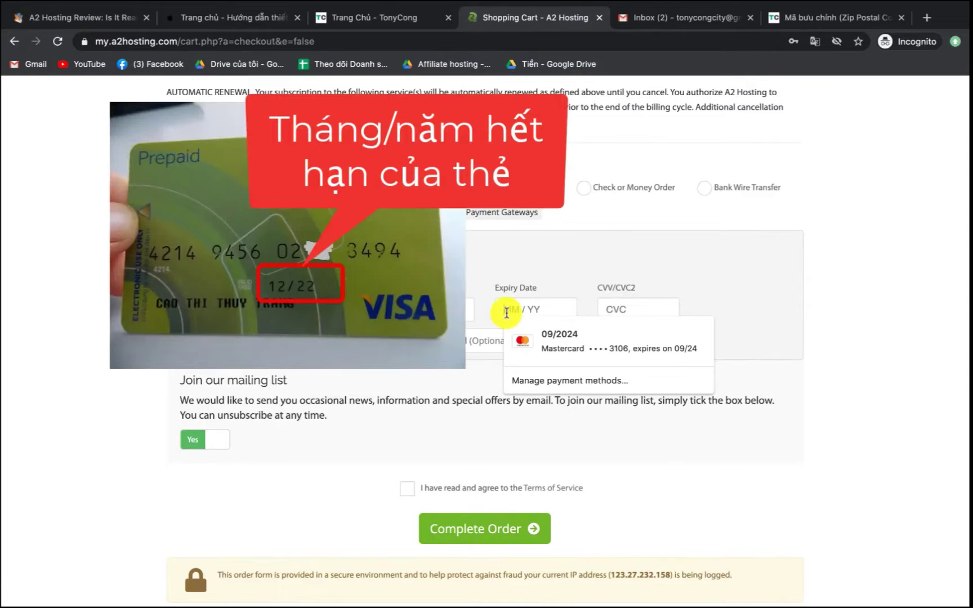
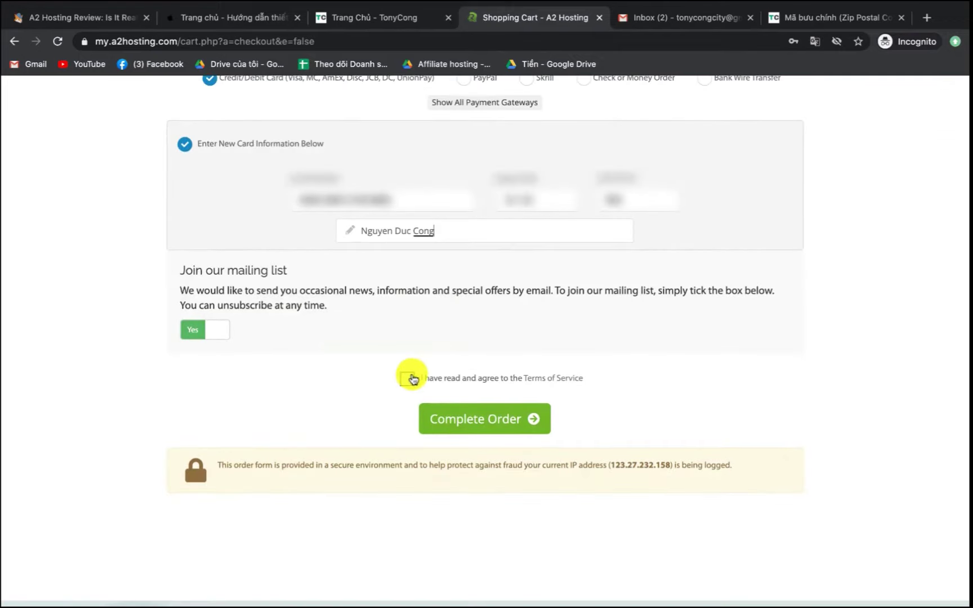
left_click(407, 380)
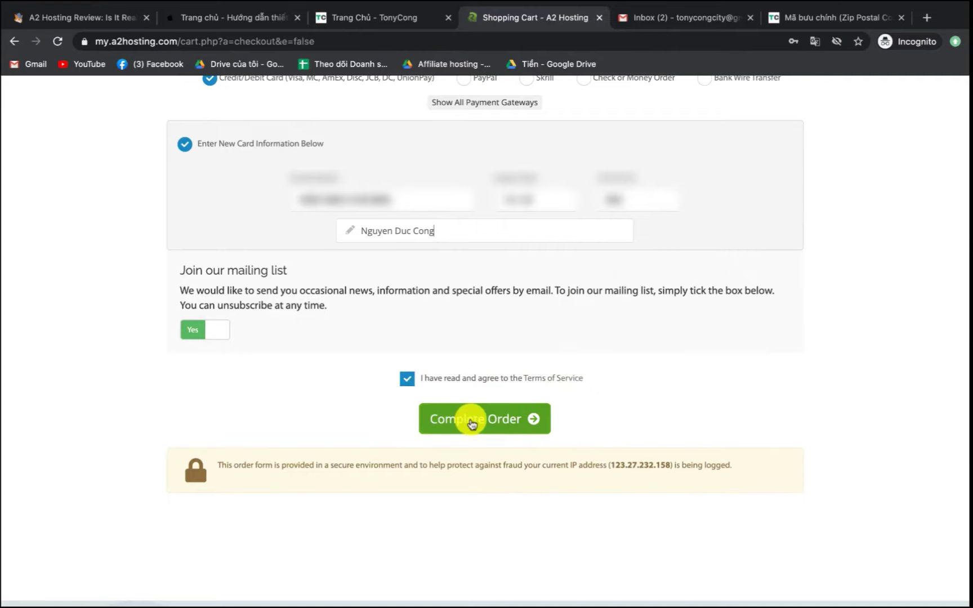
left_click(472, 424)
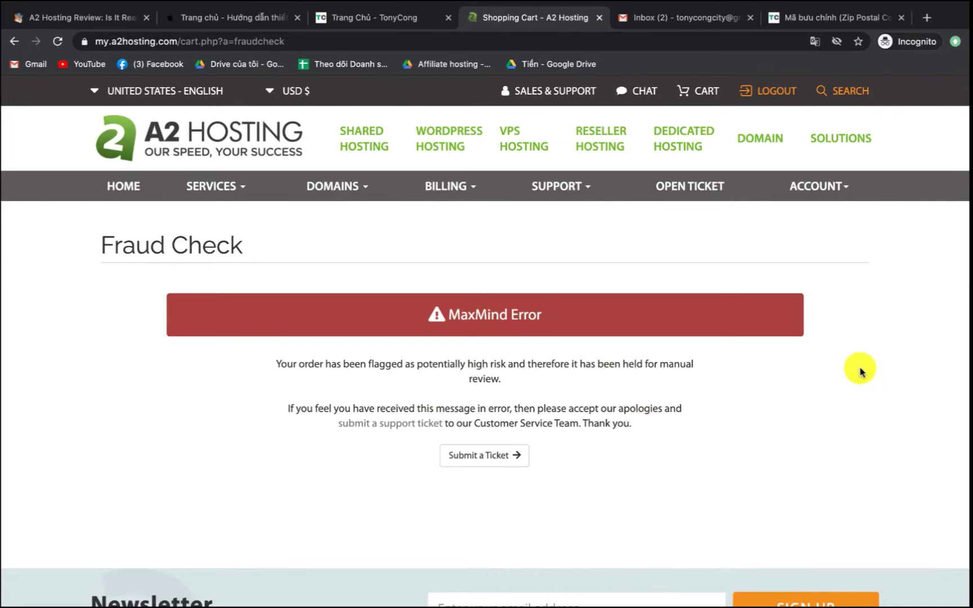
Step: Leave the Fraud Check / MaxMind Error page and switch to the Gmail inbox
left_click(656, 17)
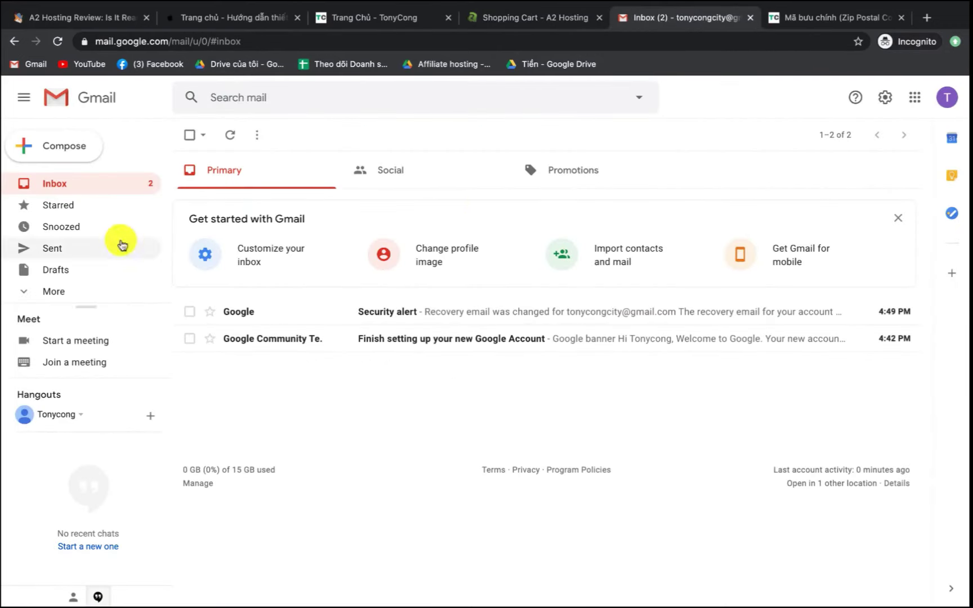
Step: Reload Gmail and open A2 Hosting's 'Order :: Further Details Required' email
left_click(61, 43)
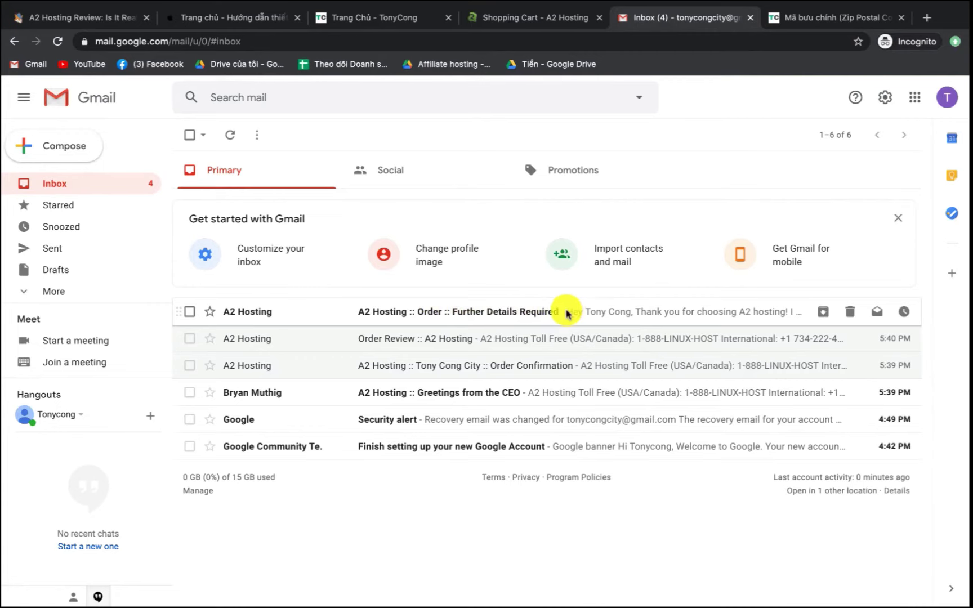
left_click(567, 314)
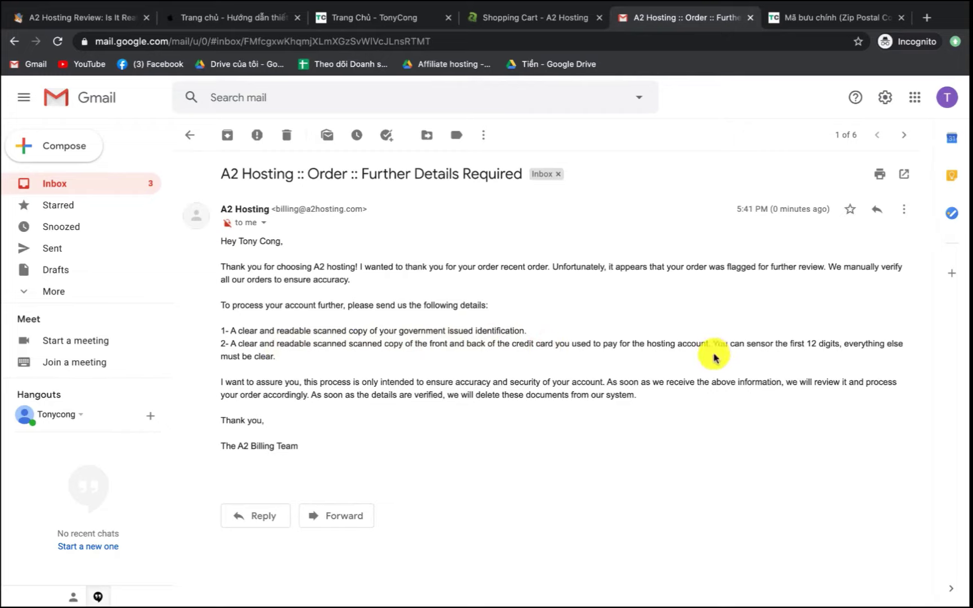
Step: Reply to A2 Hosting with a pasted list: front and back of ID and card
left_click(261, 523)
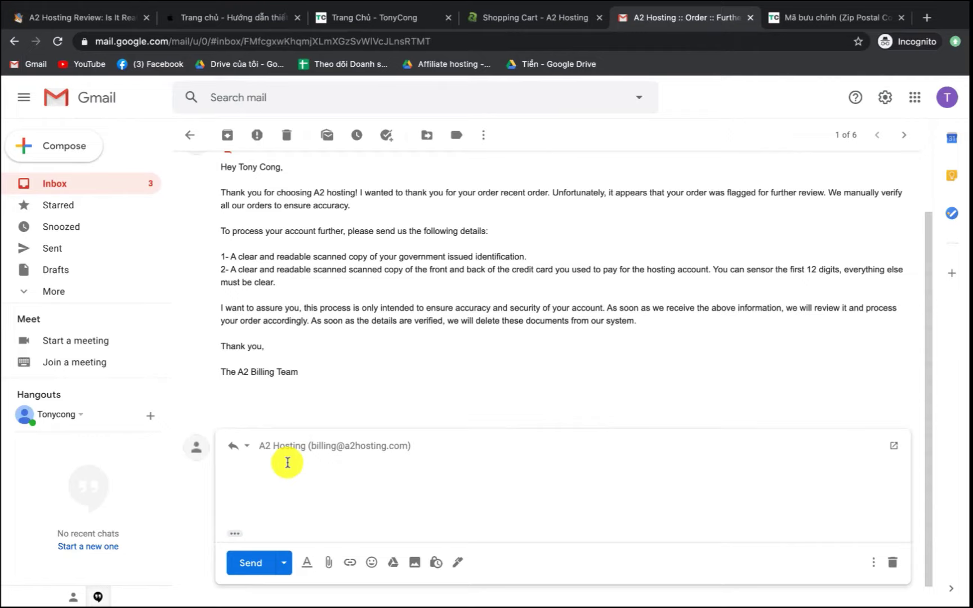
type("1. Front of my id 2. Back of my id 3. Front of my card 4. Back of my card")
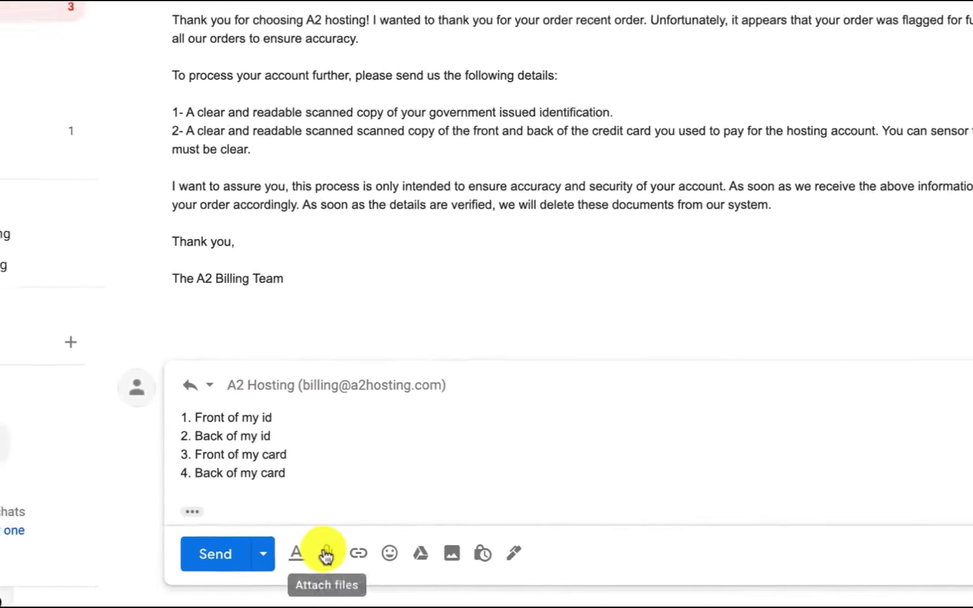
Step: Attach the ID and credit card photos from Downloads to the reply and send it
left_click(316, 554)
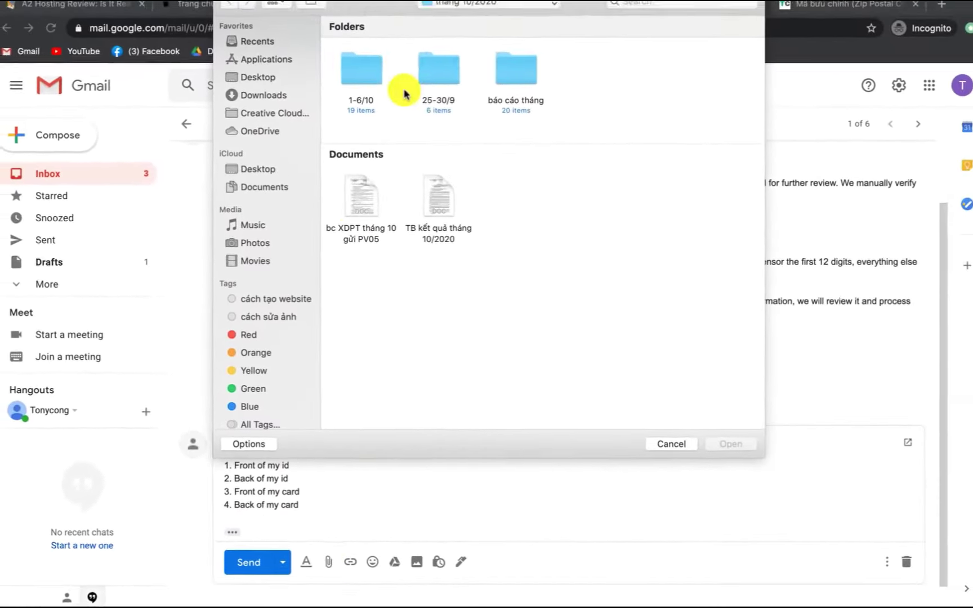
left_click(280, 108)
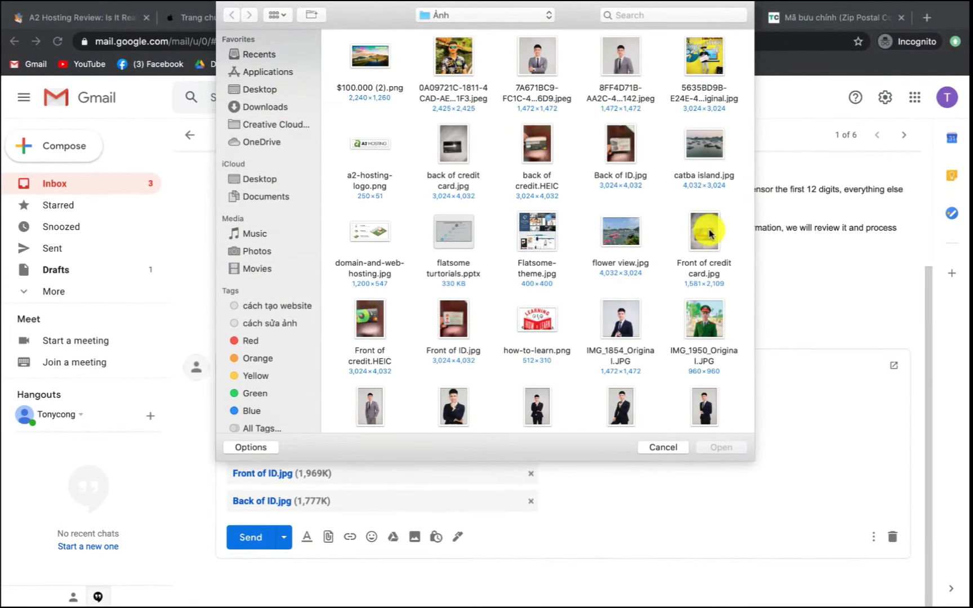
left_click(708, 233)
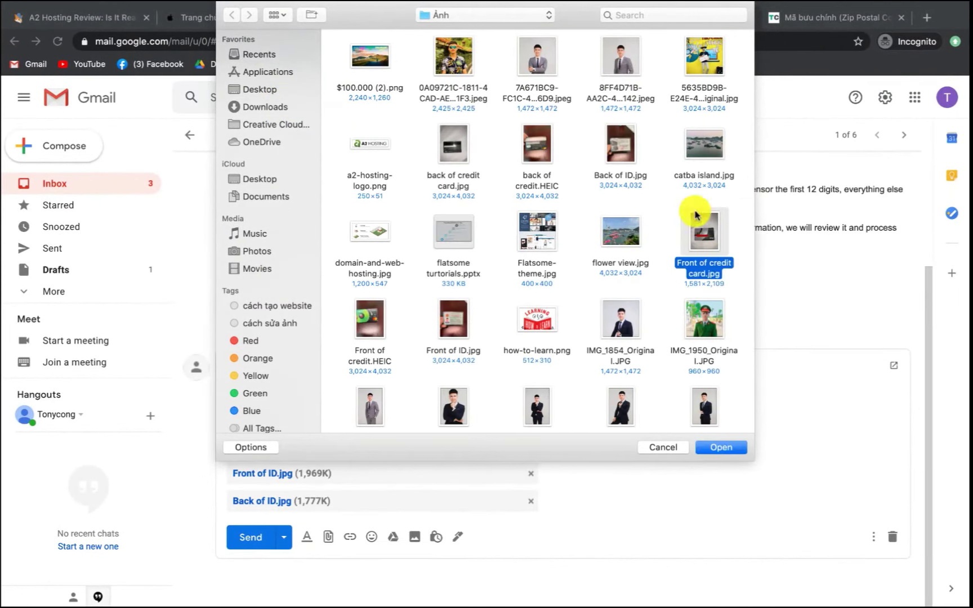
left_click(461, 145, "super")
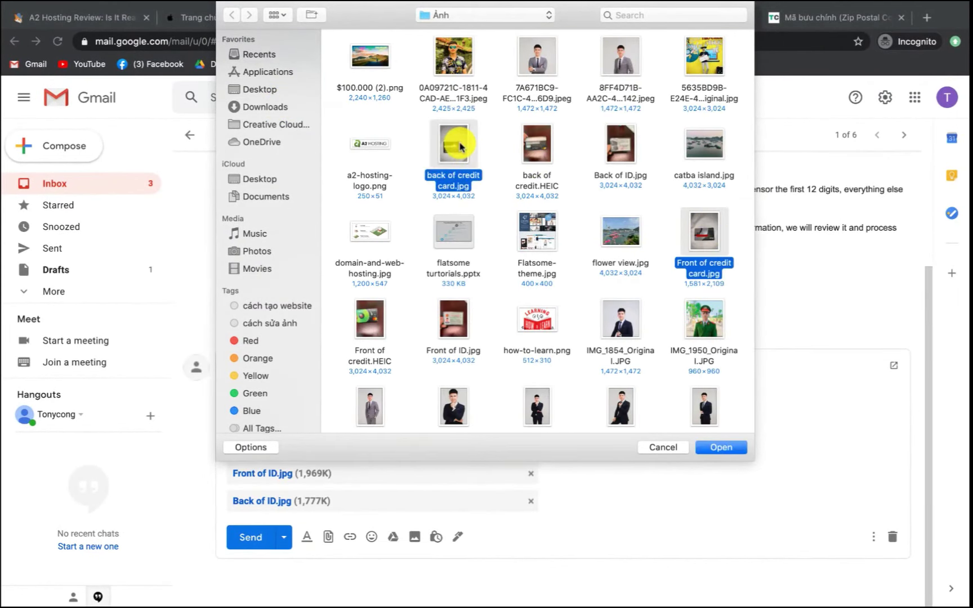
key("Return")
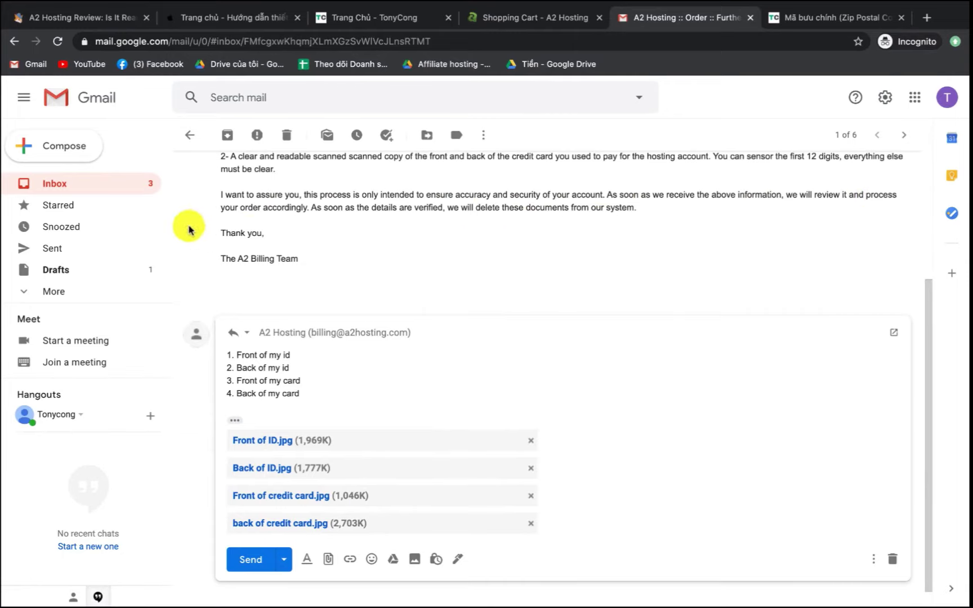
left_click(260, 559)
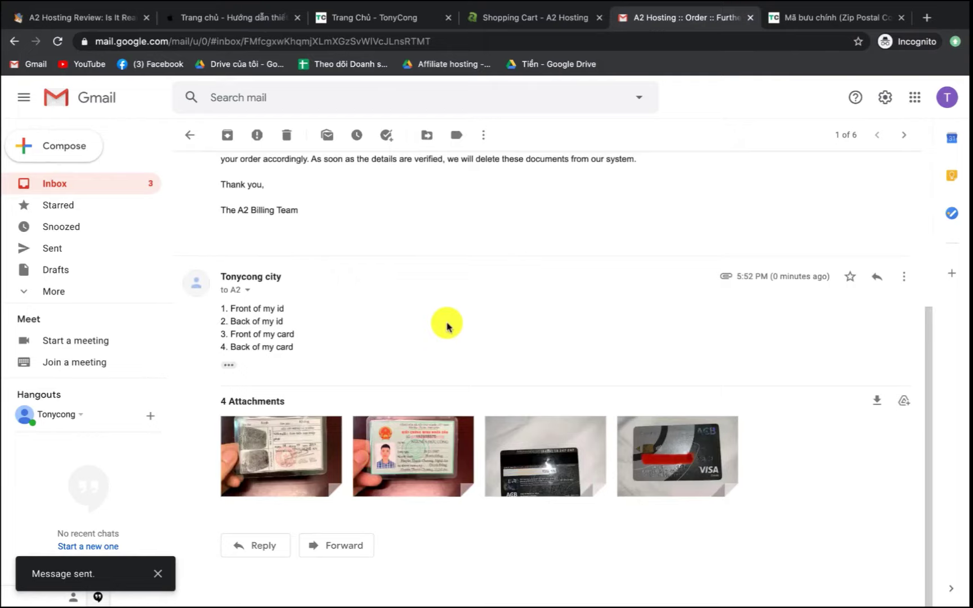
Step: Open the [BILLING] ticket thread, expand its first message, and translate it to Tiếng Việt
left_click(190, 135)
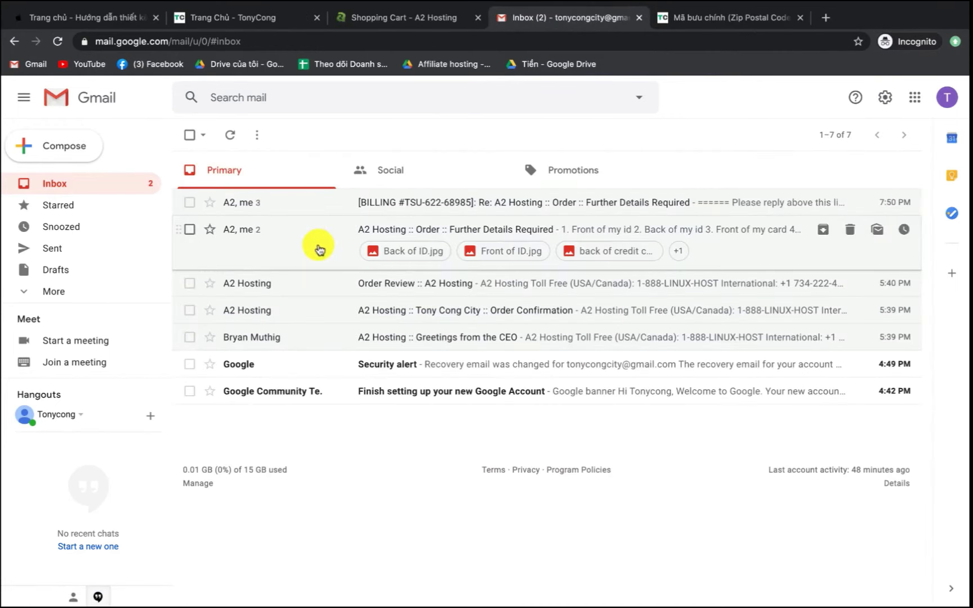
left_click(293, 206)
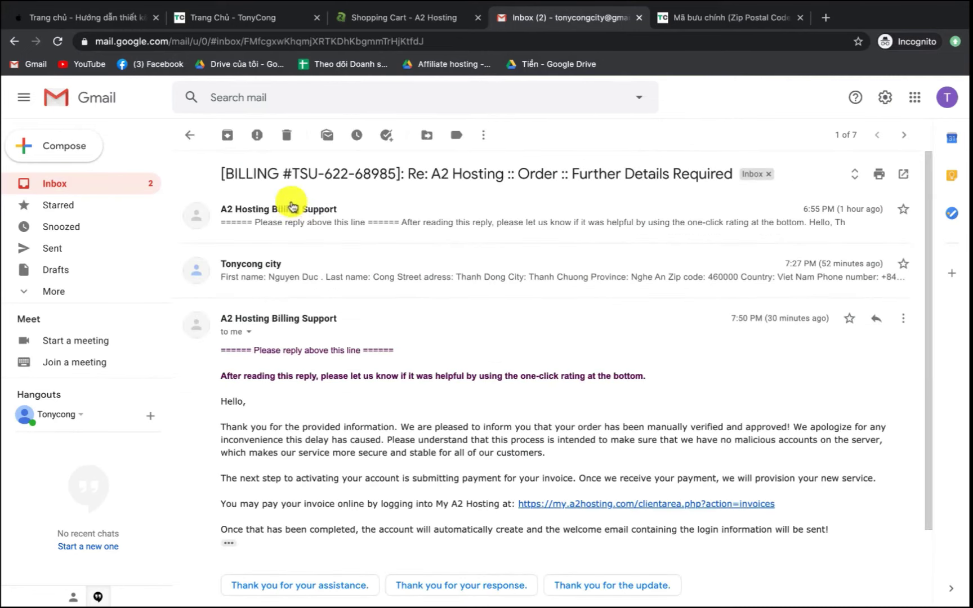
left_click(433, 233)
right_click(578, 365)
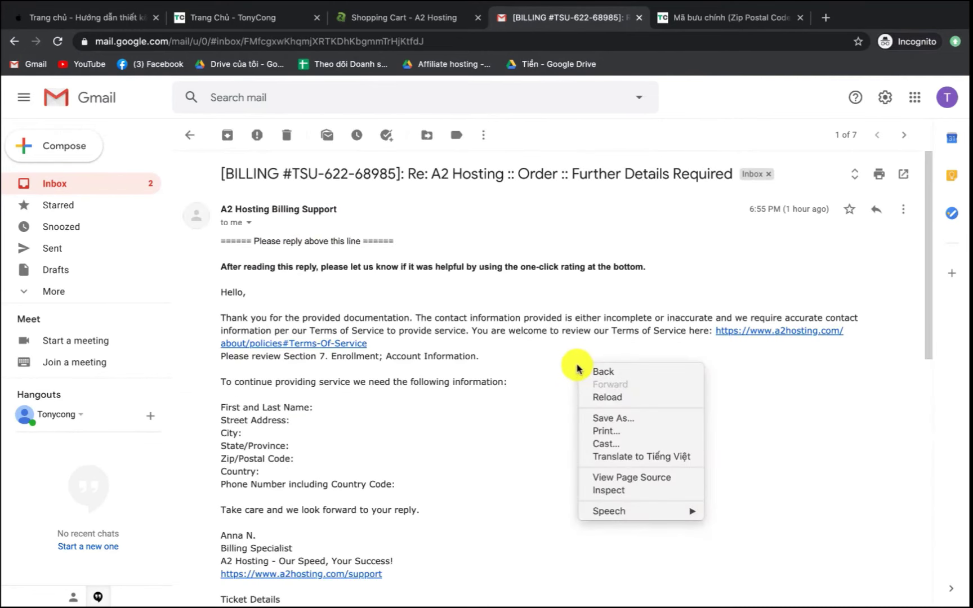
left_click(628, 458)
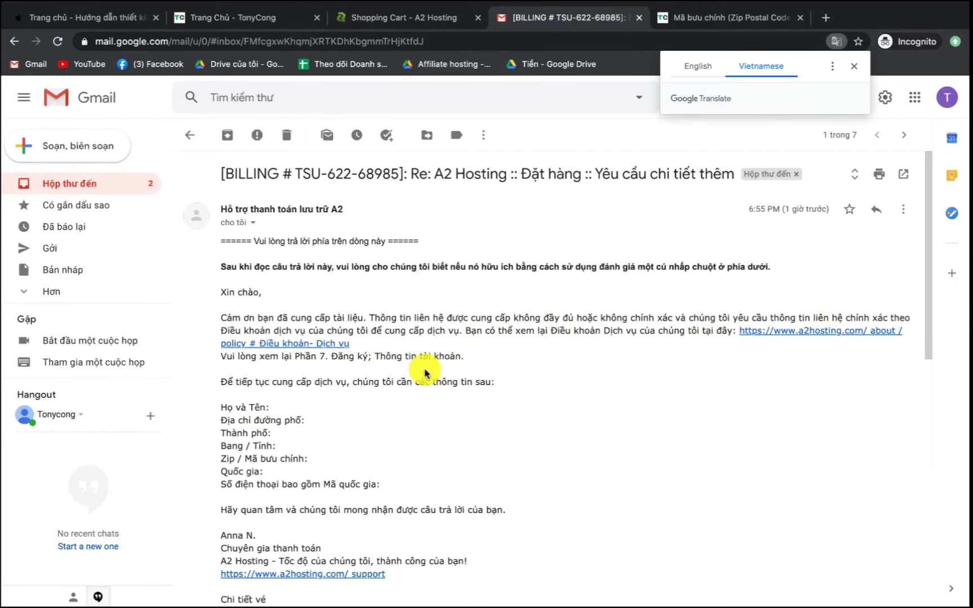
Step: Expand the earlier 'Thành phố Tonycong' message containing the contact details
scroll(315, 401, "down", 2)
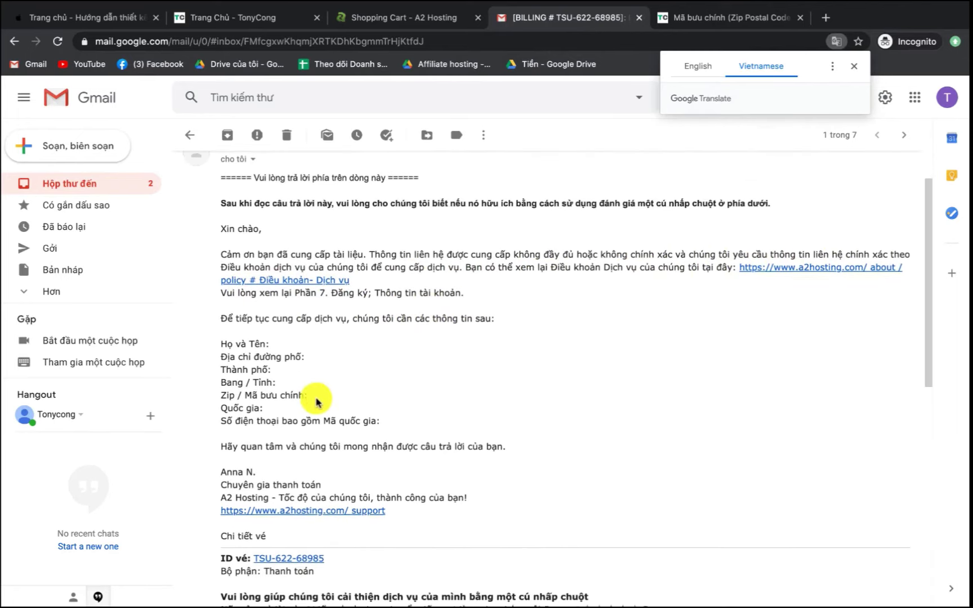
scroll(264, 381, "down", 4)
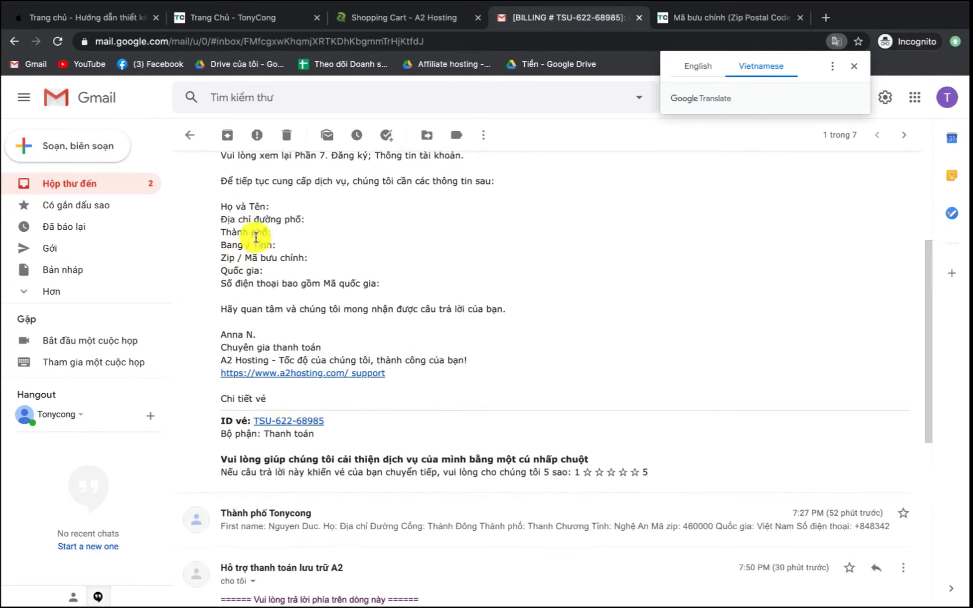
scroll(322, 340, "down", 2)
scroll(315, 332, "up", 2)
scroll(314, 327, "up", 3)
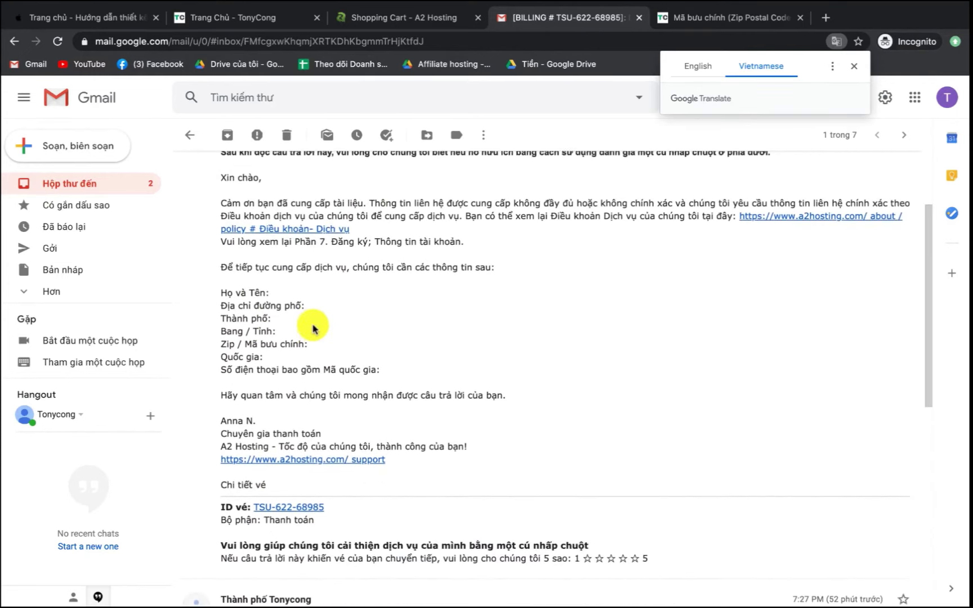
scroll(315, 326, "down", 6)
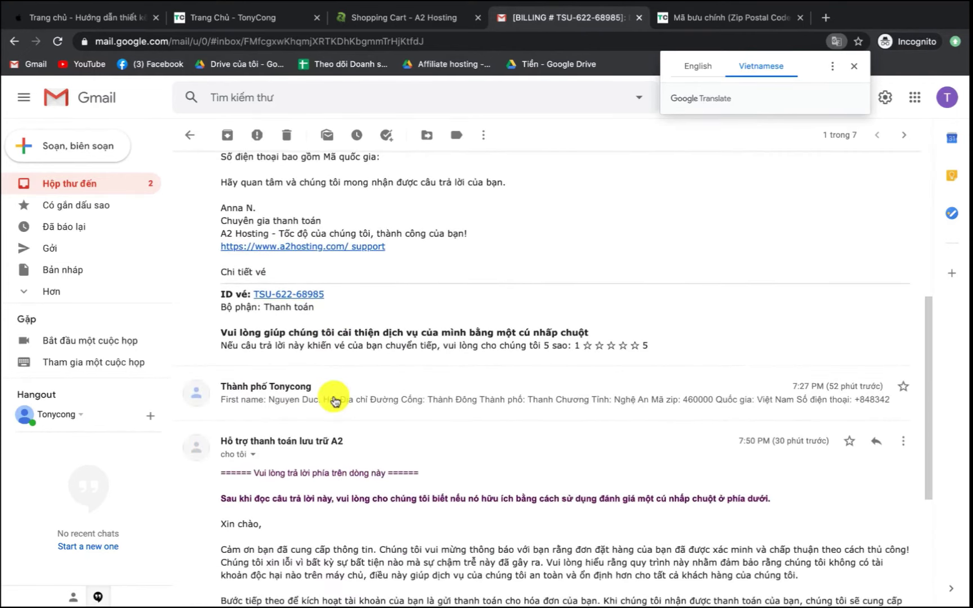
left_click(332, 396)
Step: Read down the thread to A2's approval message with the invoice payment link
scroll(359, 400, "down", 1)
scroll(359, 400, "down", 1)
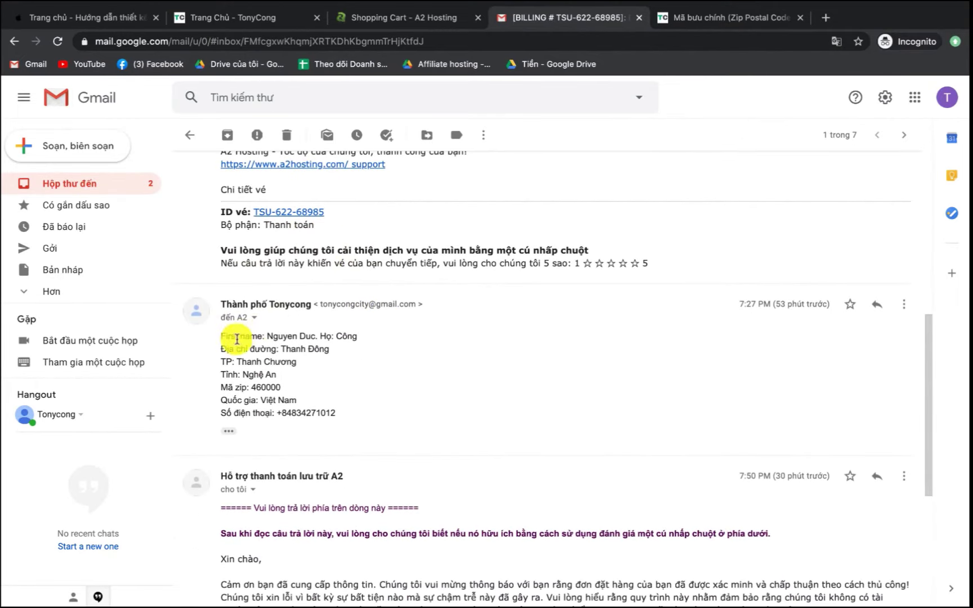
scroll(323, 429, "down", 3)
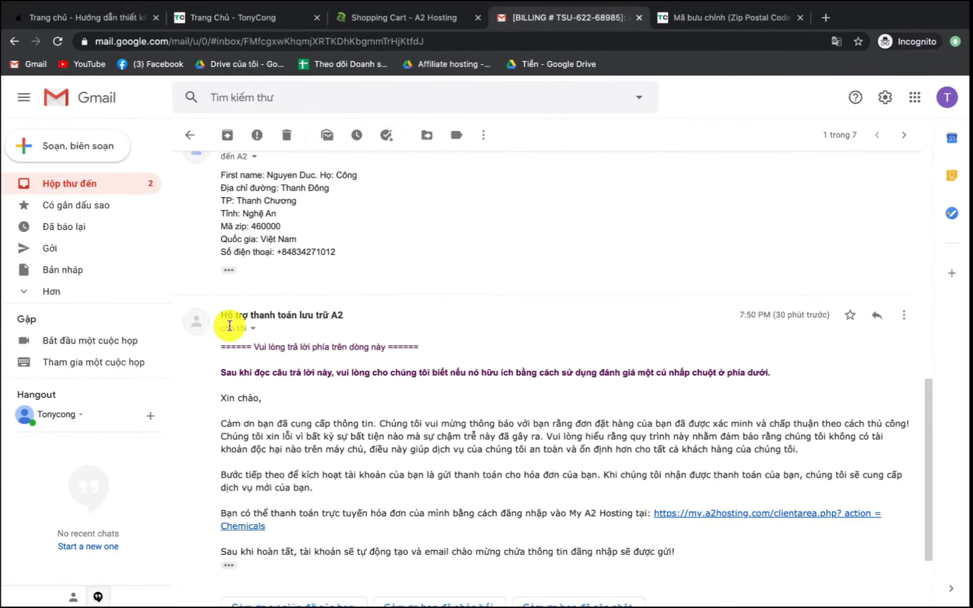
scroll(361, 388, "down", 2)
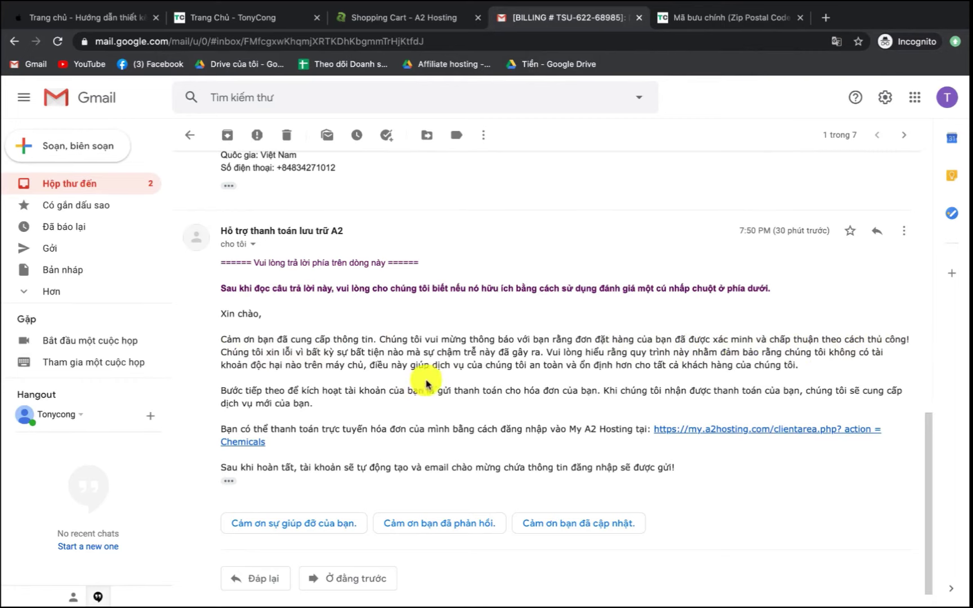
scroll(445, 371, "down", 1)
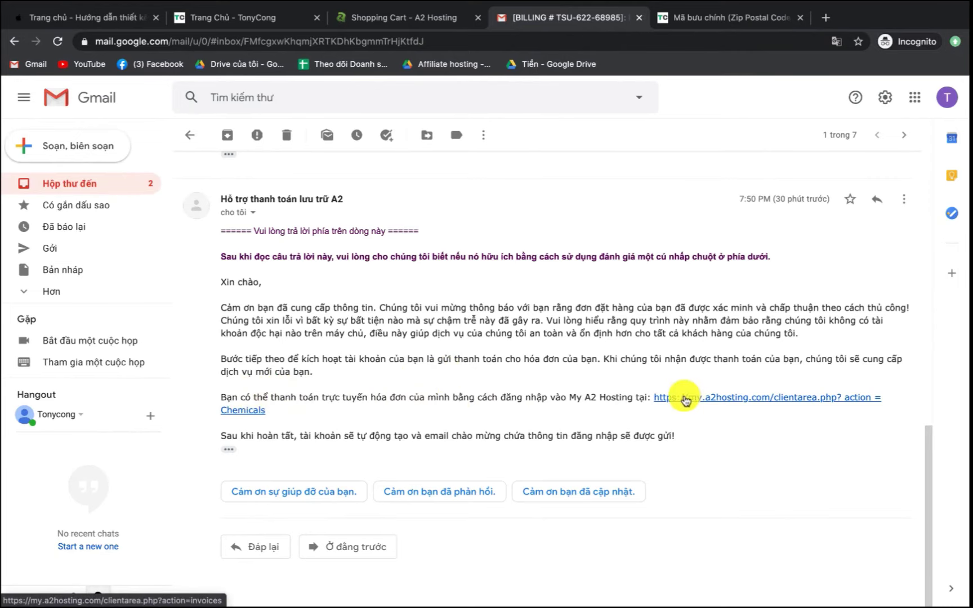
scroll(544, 295, "up", 15)
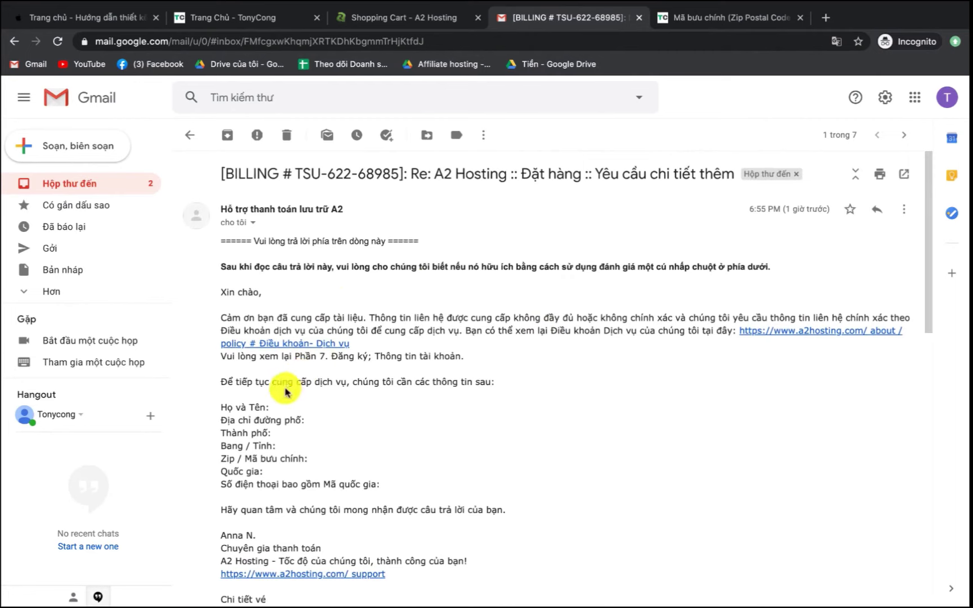
scroll(445, 308, "down", 3)
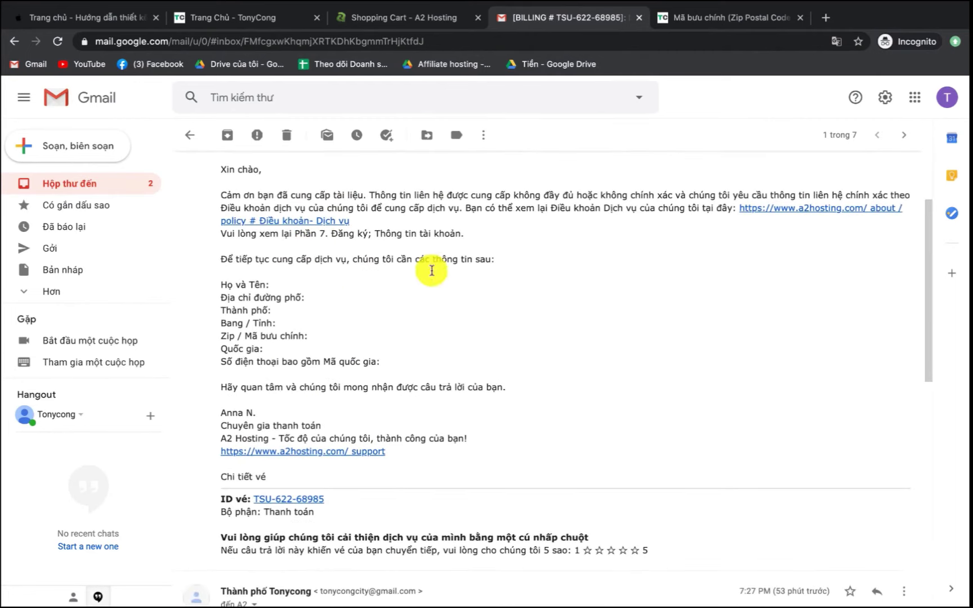
scroll(432, 271, "up", 4)
scroll(431, 261, "down", 12)
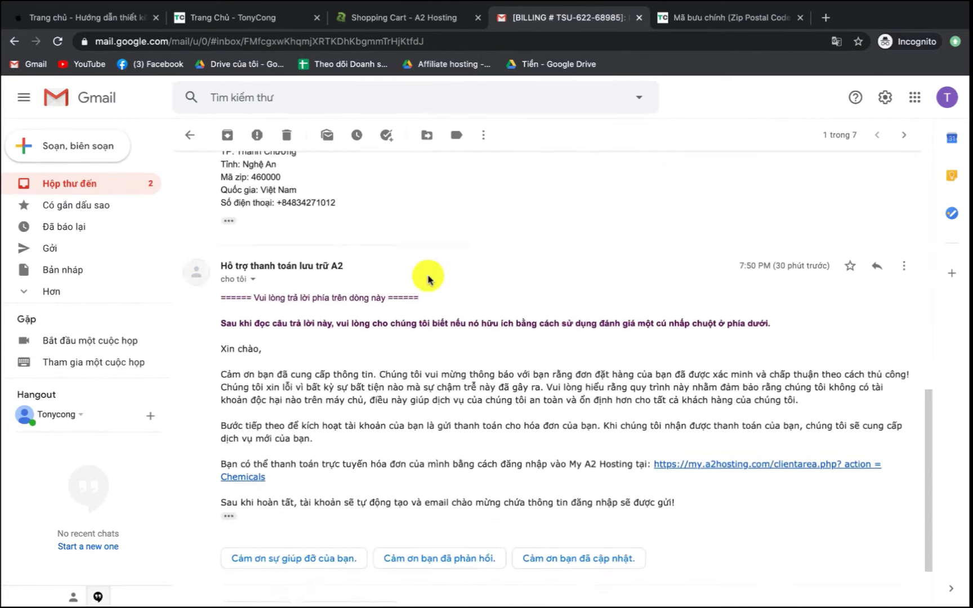
scroll(428, 279, "down", 1)
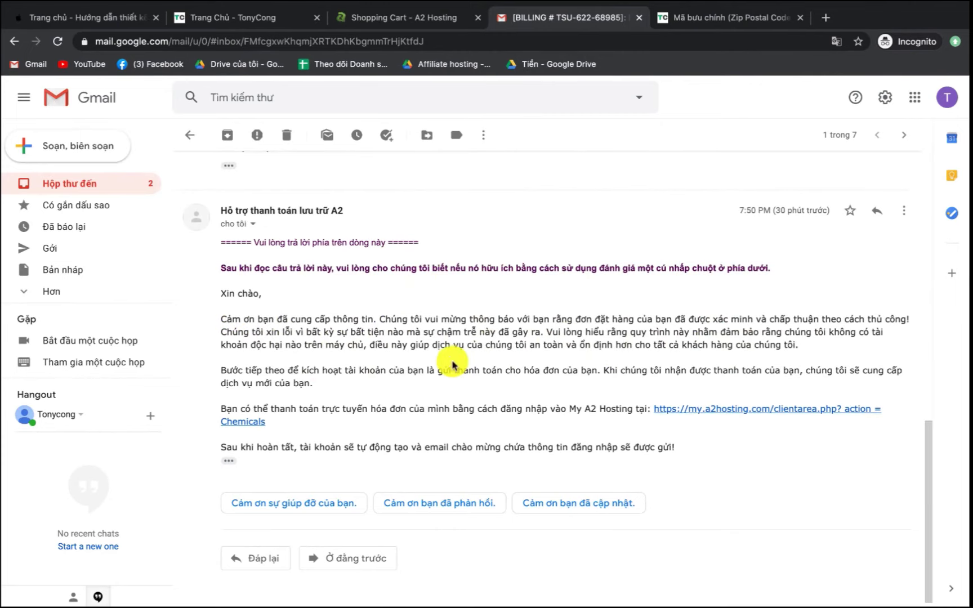
scroll(585, 401, "down", 1)
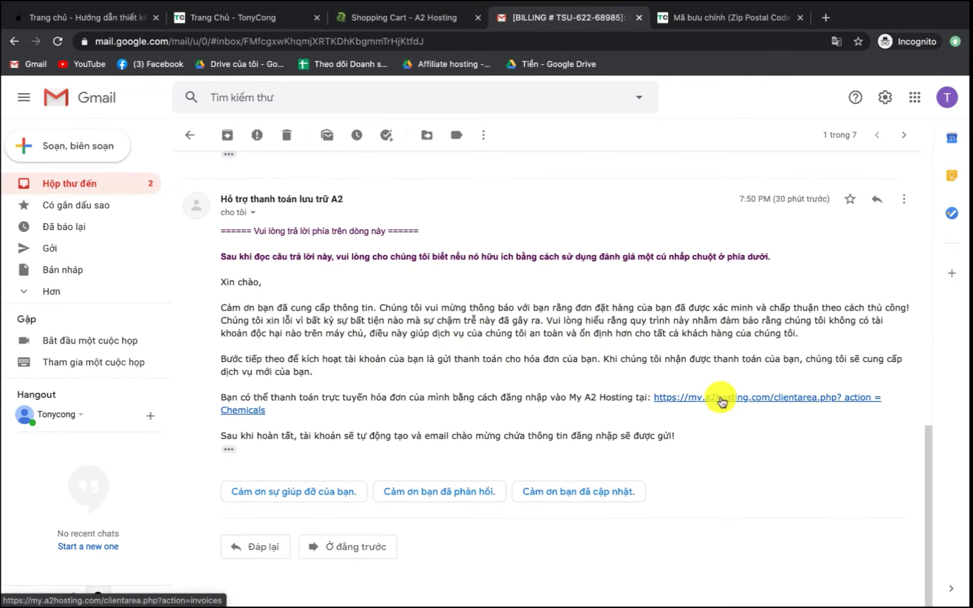
Step: Open the unpaid $122.59 hosting invoice from the email link and choose Pay Now
left_click(721, 401)
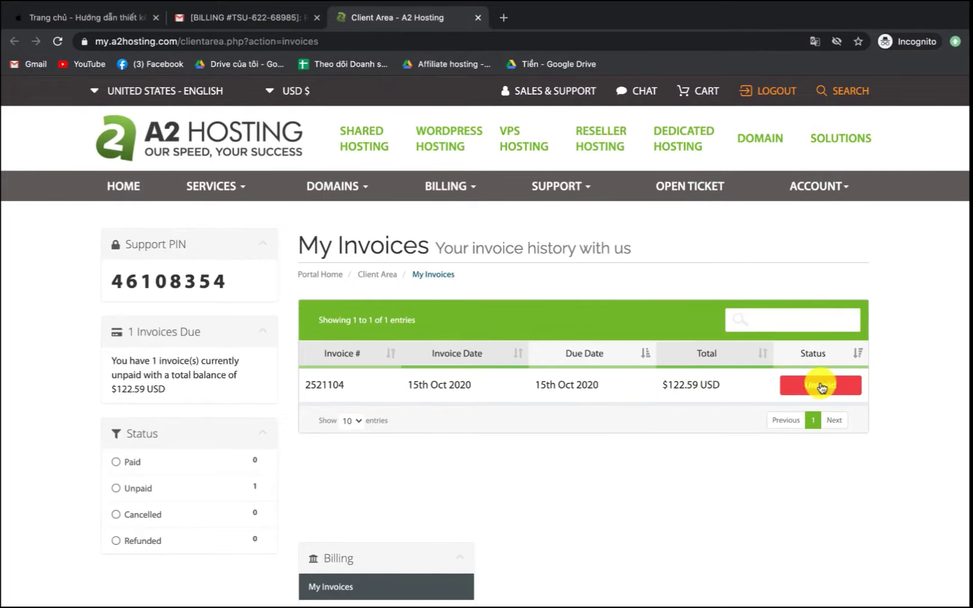
left_click(821, 386)
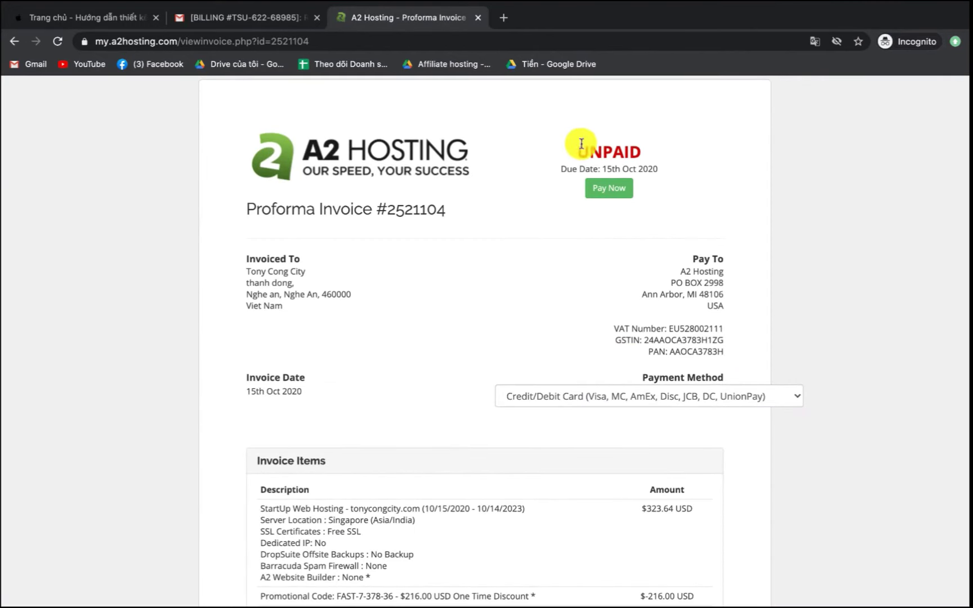
left_click(615, 193)
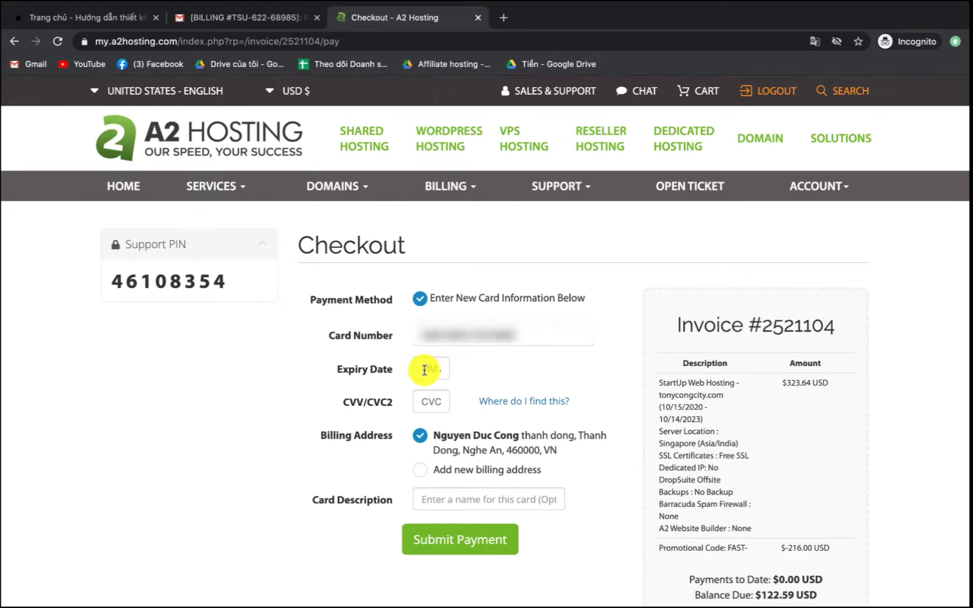
Step: Fill in the saved card expiry date and the CVV, then submit the payment
left_click(424, 370)
left_click(431, 392)
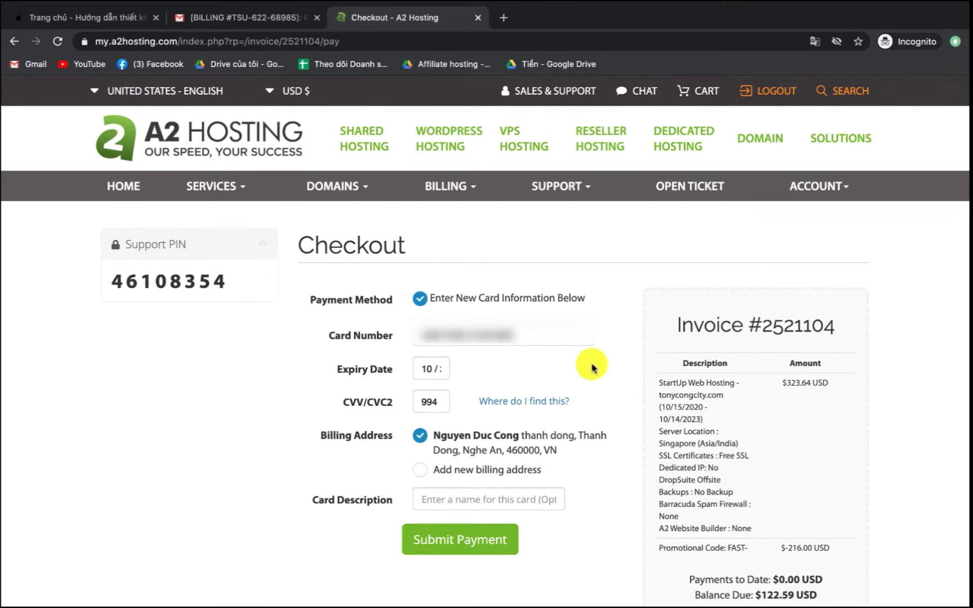
scroll(501, 415, "down", 1)
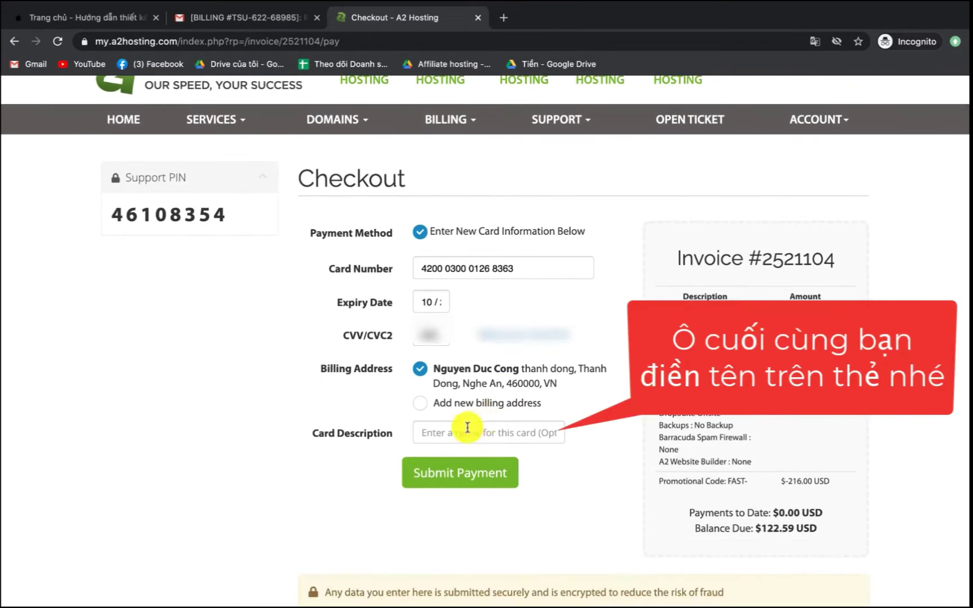
left_click(460, 481)
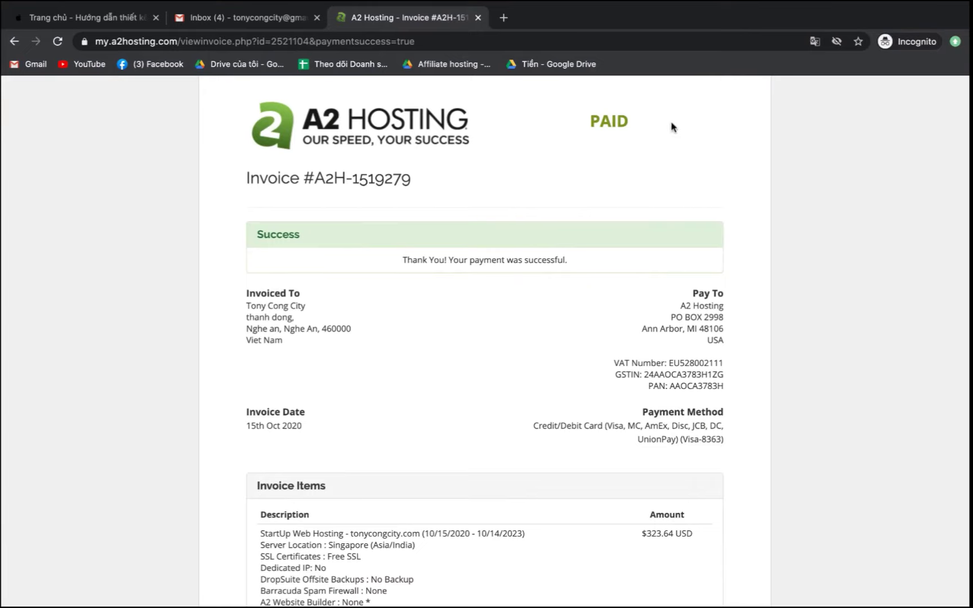
scroll(582, 178, "down", 5)
scroll(582, 179, "up", 6)
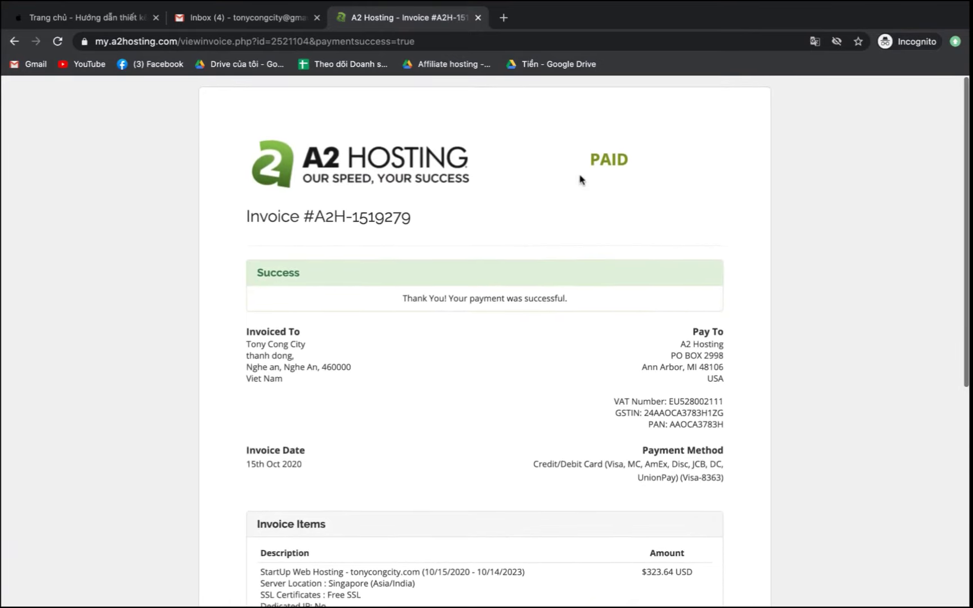
Step: Open the IMMEDIATE VERIFICATION email for tonycongcity.com and scroll to its verify link
left_click(253, 24)
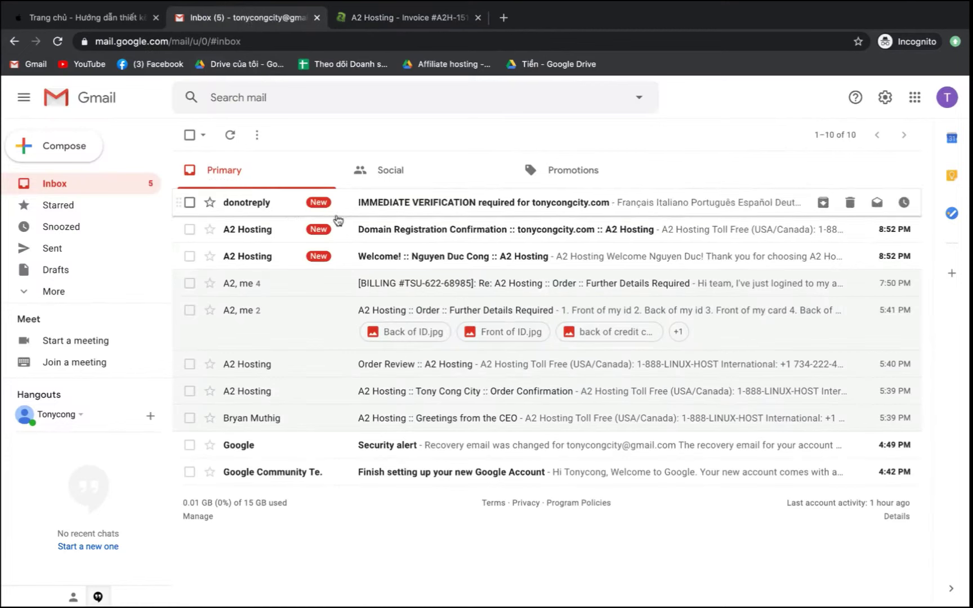
left_click(327, 260)
left_click(190, 135)
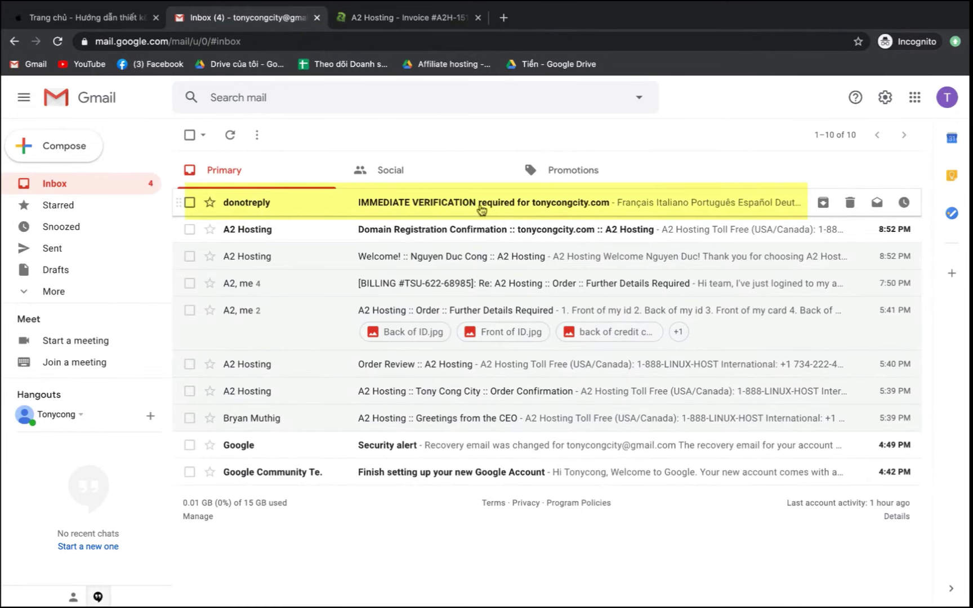
left_click(470, 205)
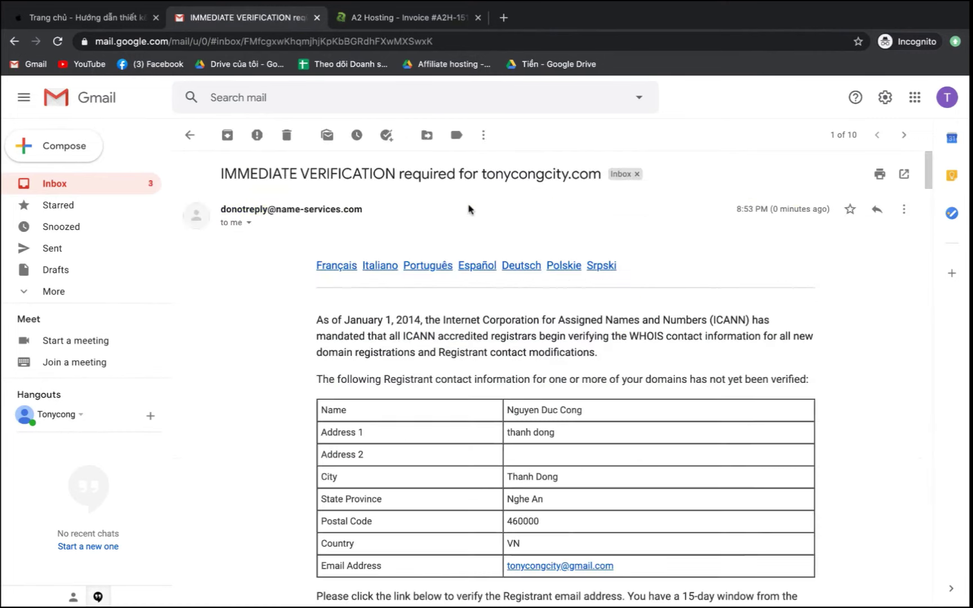
scroll(450, 293, "down", 5)
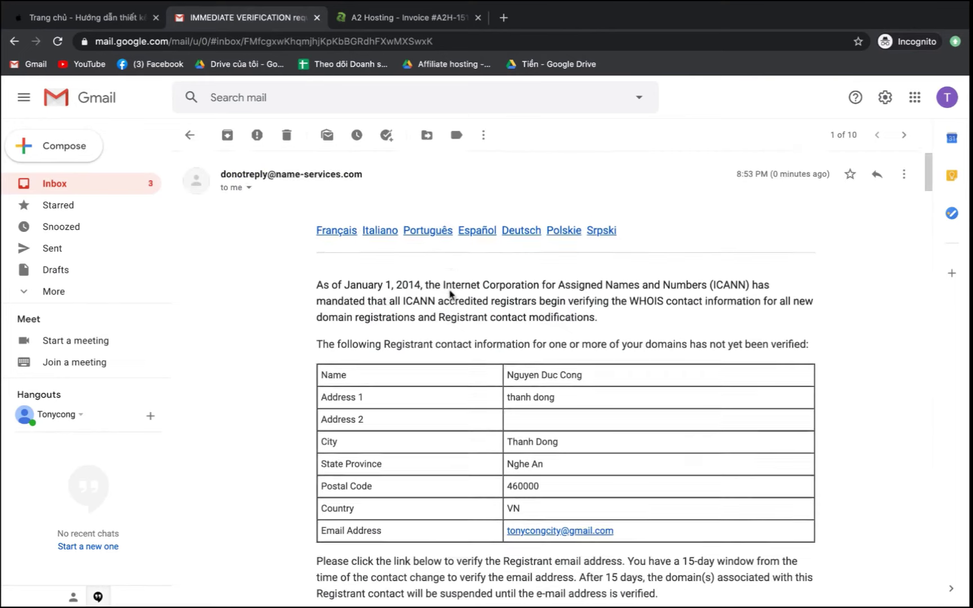
scroll(451, 293, "down", 1)
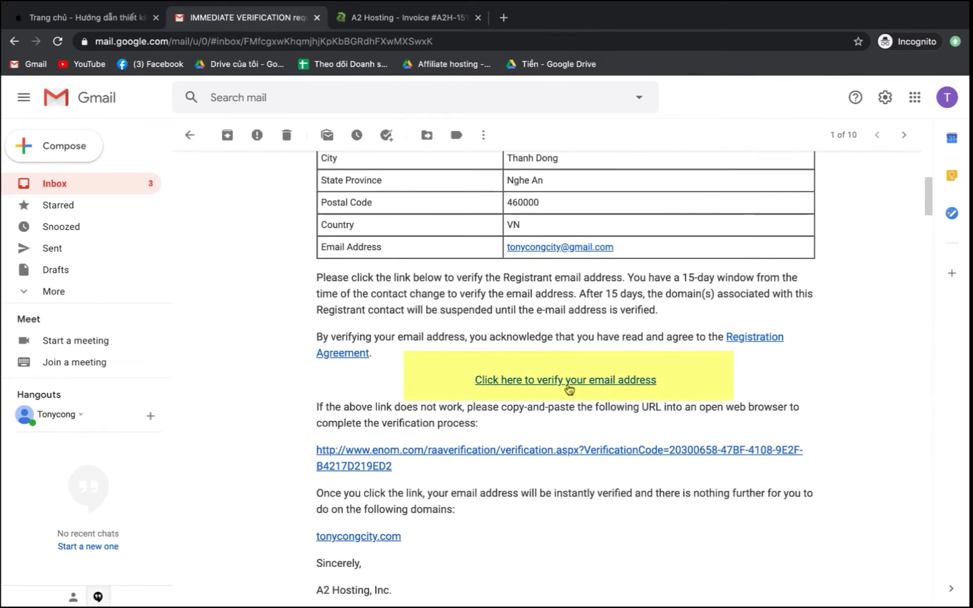
Step: Verify the tonycongcity.com registrant email address through the eNom link
left_click(556, 381)
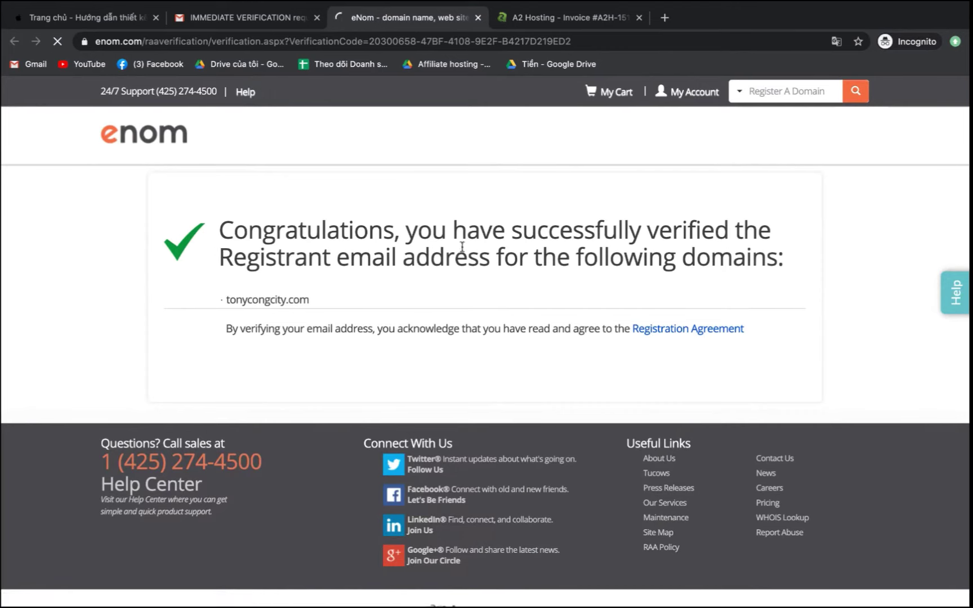
scroll(330, 297, "down", 2)
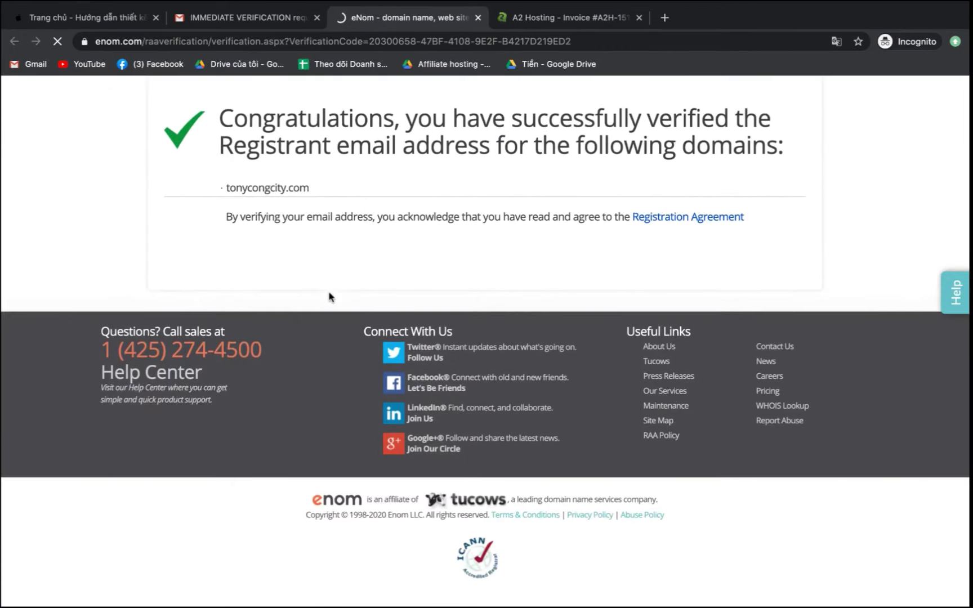
scroll(373, 197, "up", 2)
Step: Follow the Welcome! email's Control Panel Login link to Tonycongcity.com's product details
left_click(478, 18)
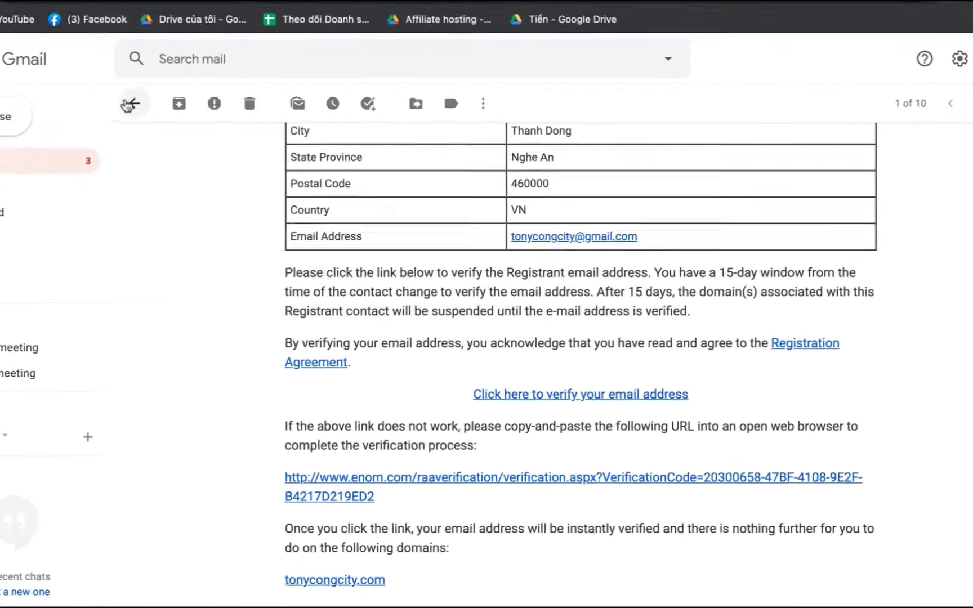
left_click(190, 135)
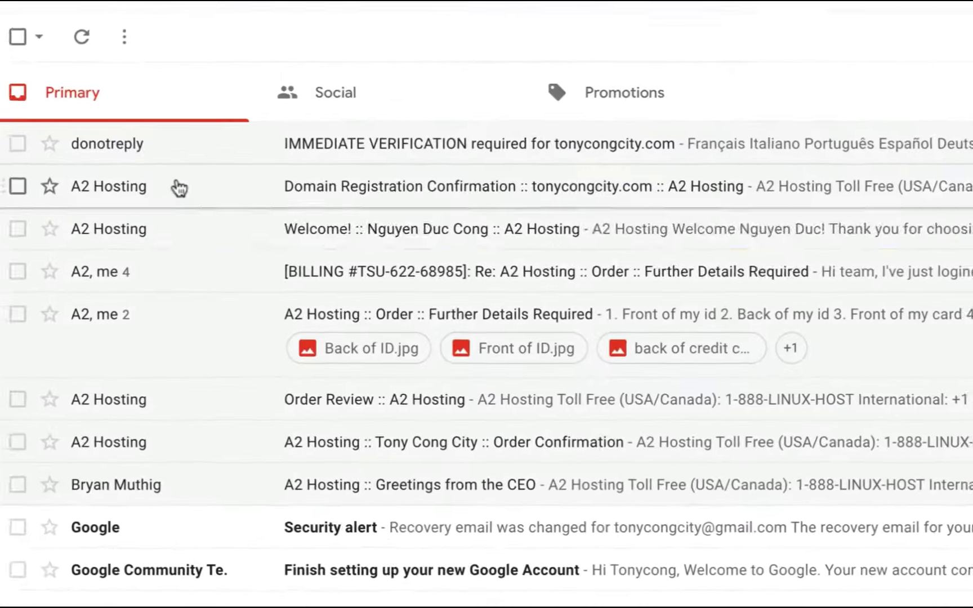
left_click(201, 237)
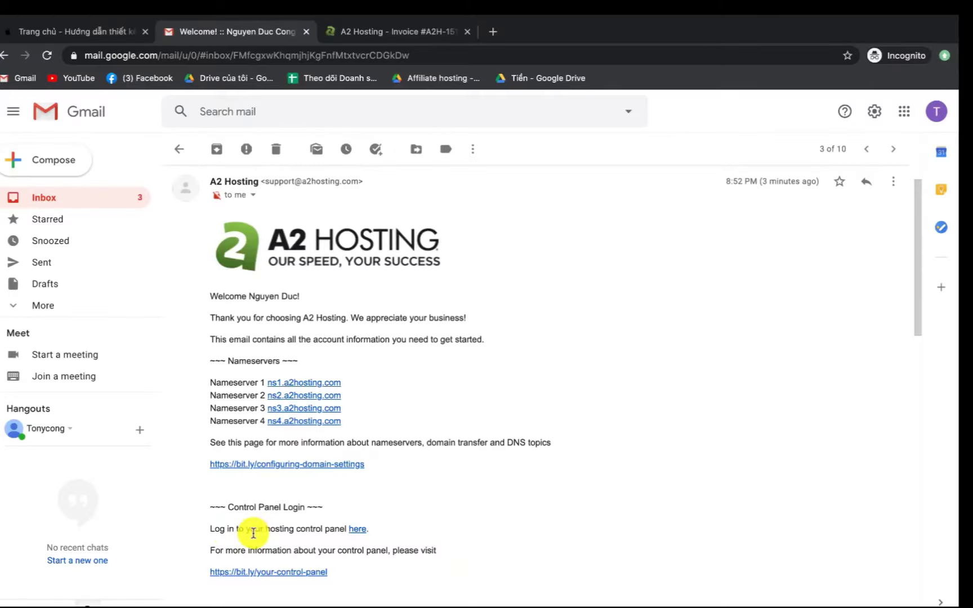
scroll(228, 530, "down", 1)
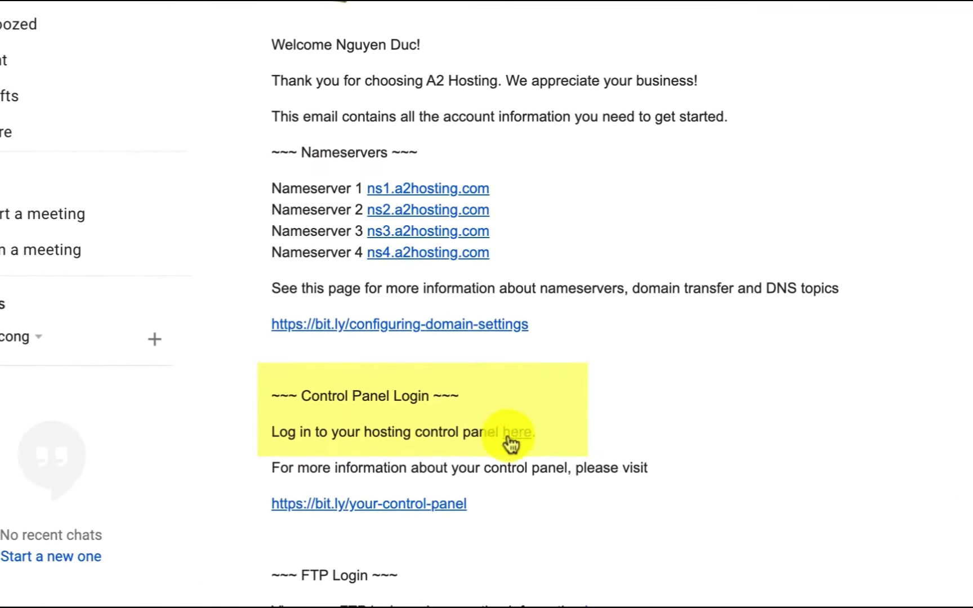
left_click(517, 434)
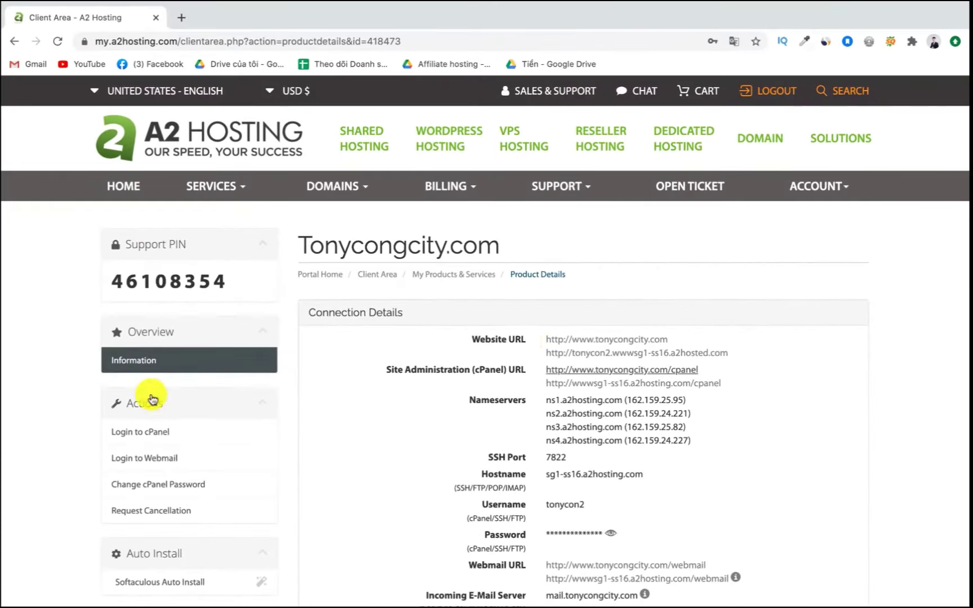
Step: Enter cPanel for tonycongcity.com and launch the Softaculous WordPress - A2 Optimized installer
scroll(651, 453, "down", 3)
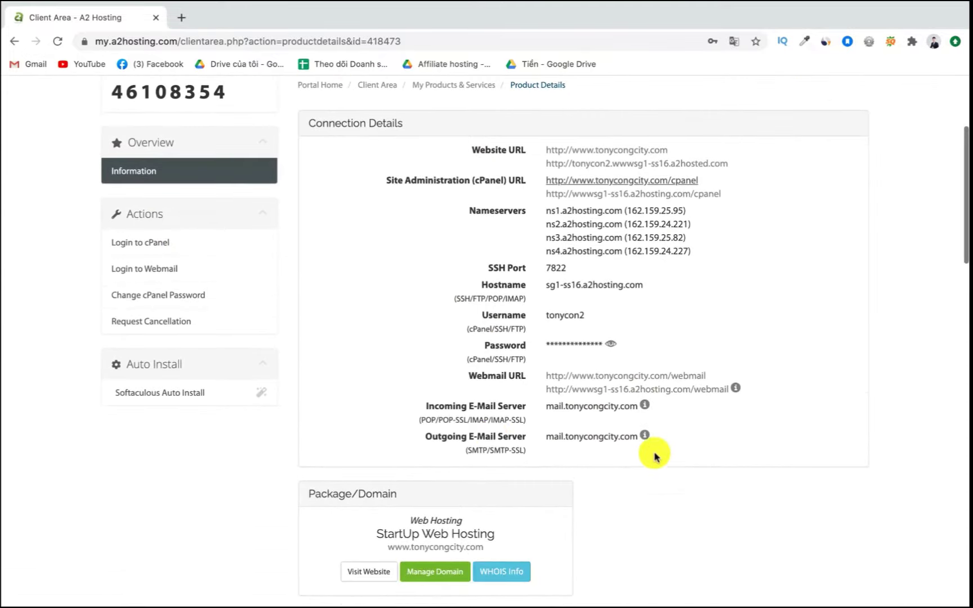
scroll(415, 419, "up", 3)
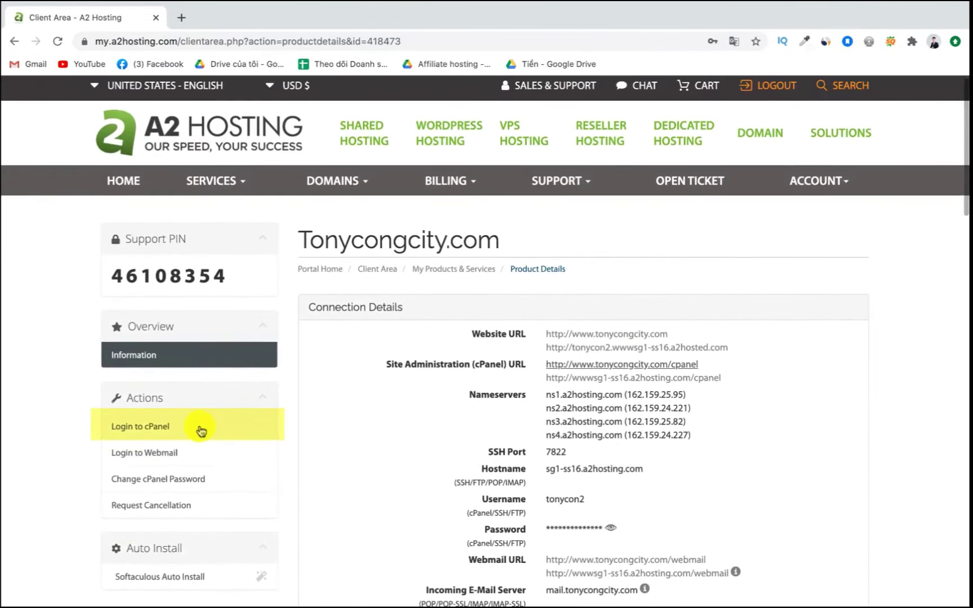
left_click(156, 429)
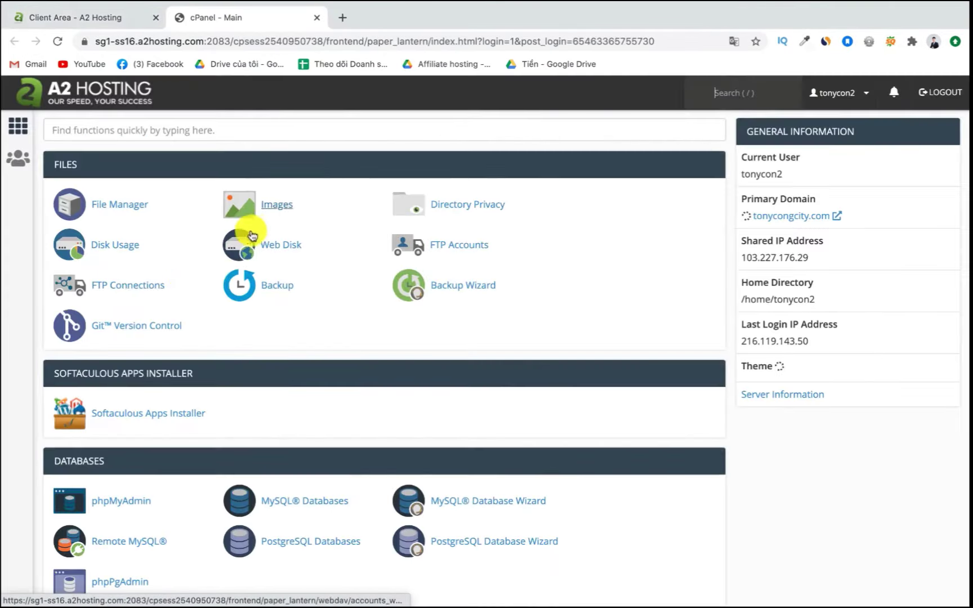
scroll(166, 216, "down", 1)
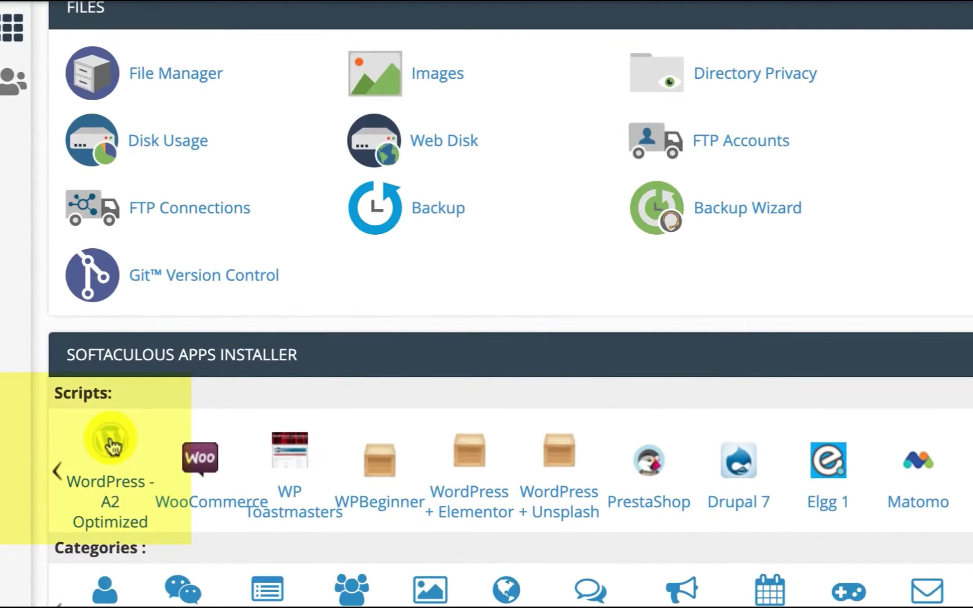
left_click(111, 442)
Step: Start the WordPress - A2 Optimized installation to bring up the install form
scroll(607, 356, "down", 1)
scroll(606, 356, "up", 1)
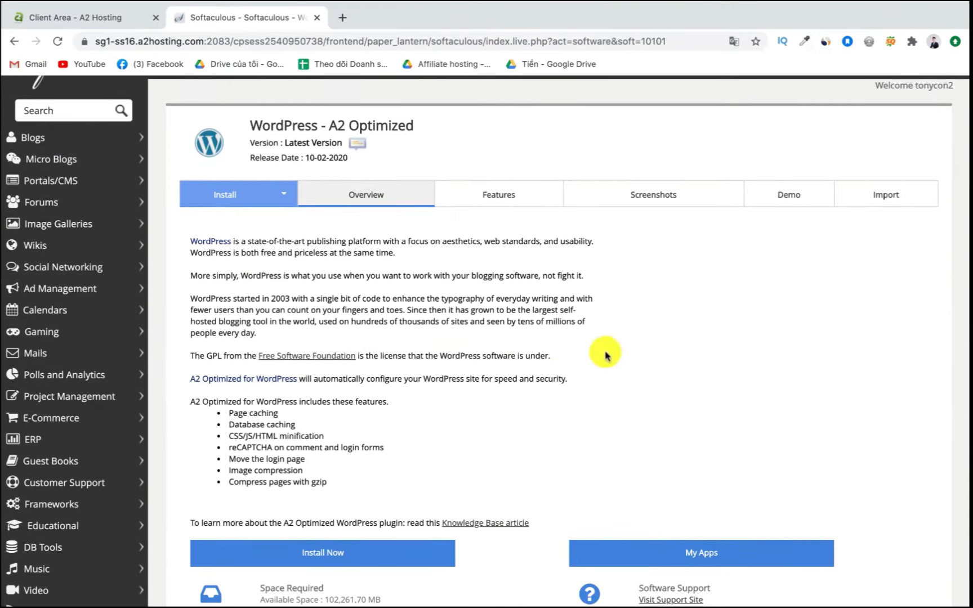
scroll(555, 376, "down", 1)
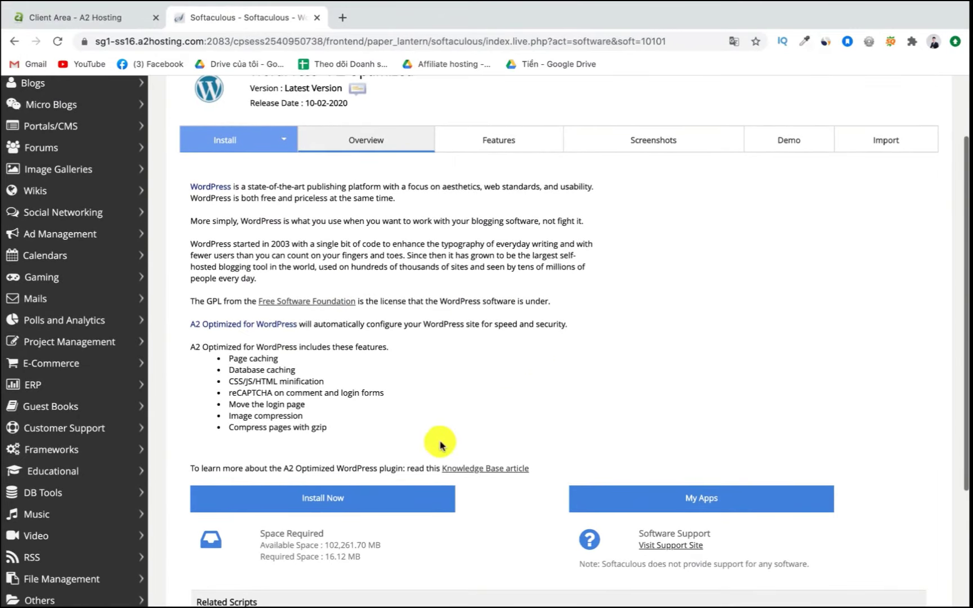
left_click(325, 507)
scroll(336, 474, "up", 1)
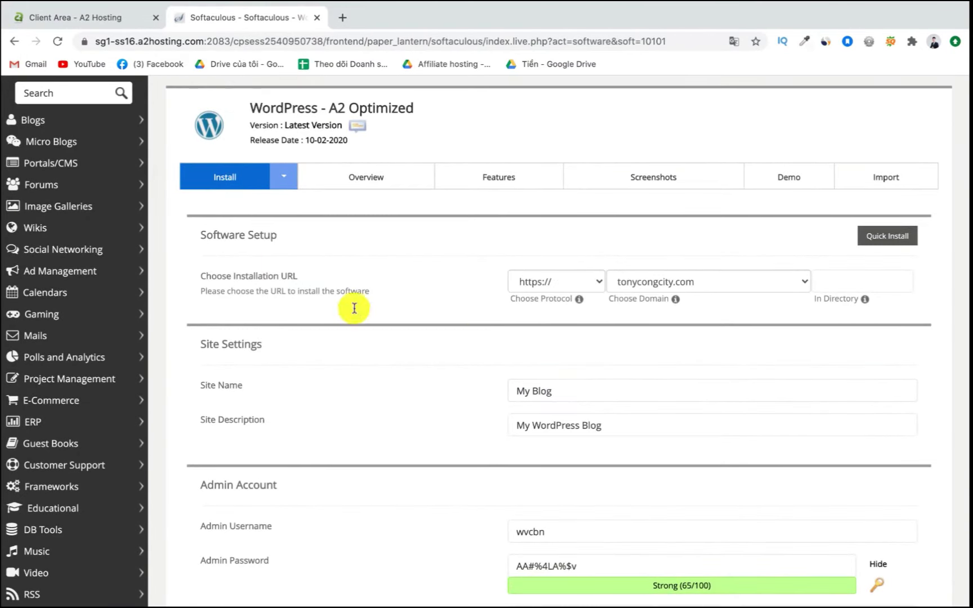
Step: Replace the default site name 'My Blog' with 'tonycongcity'
left_click(595, 397)
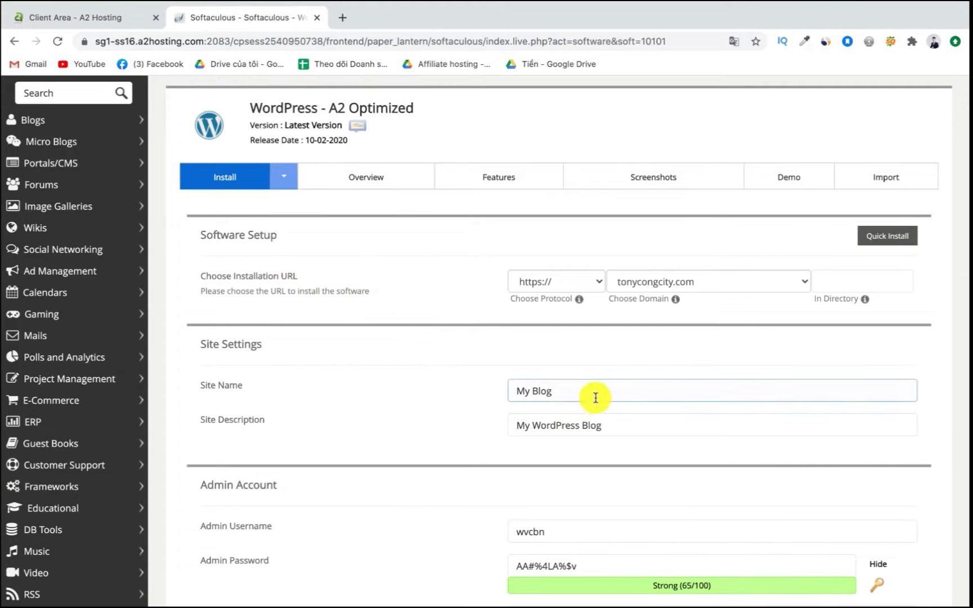
left_click_drag(557, 391, 471, 397)
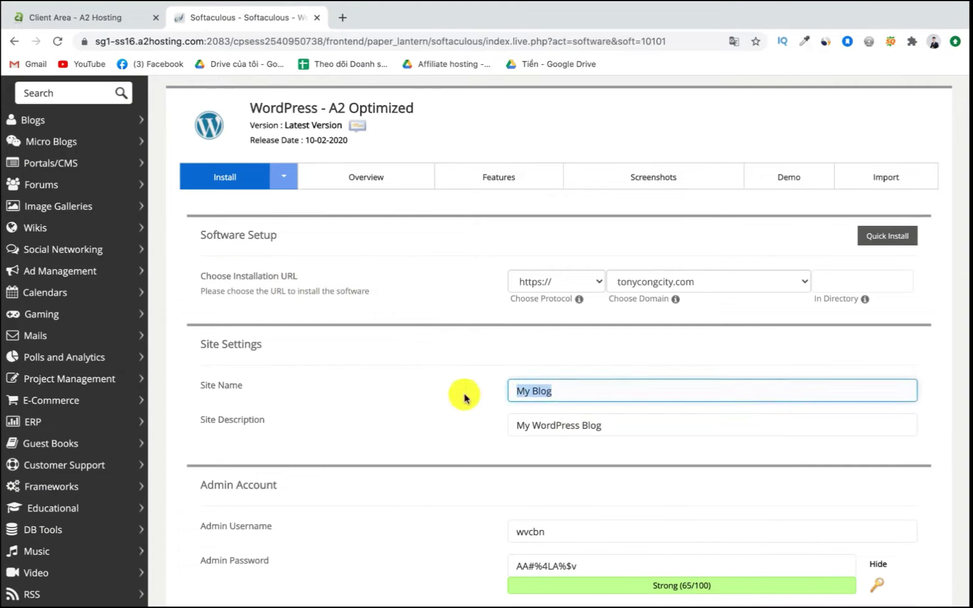
key("BackSpace")
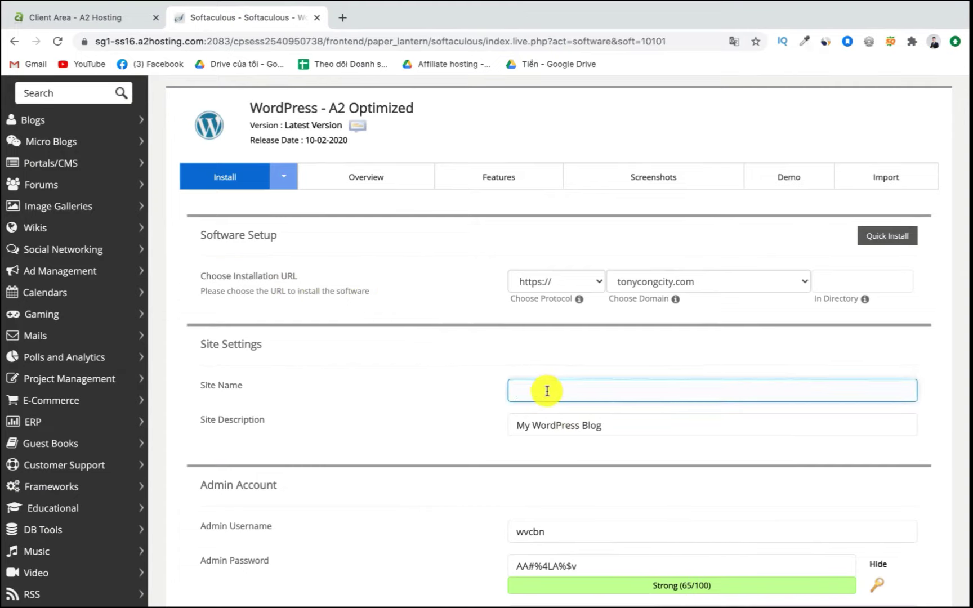
type("tonycongcity")
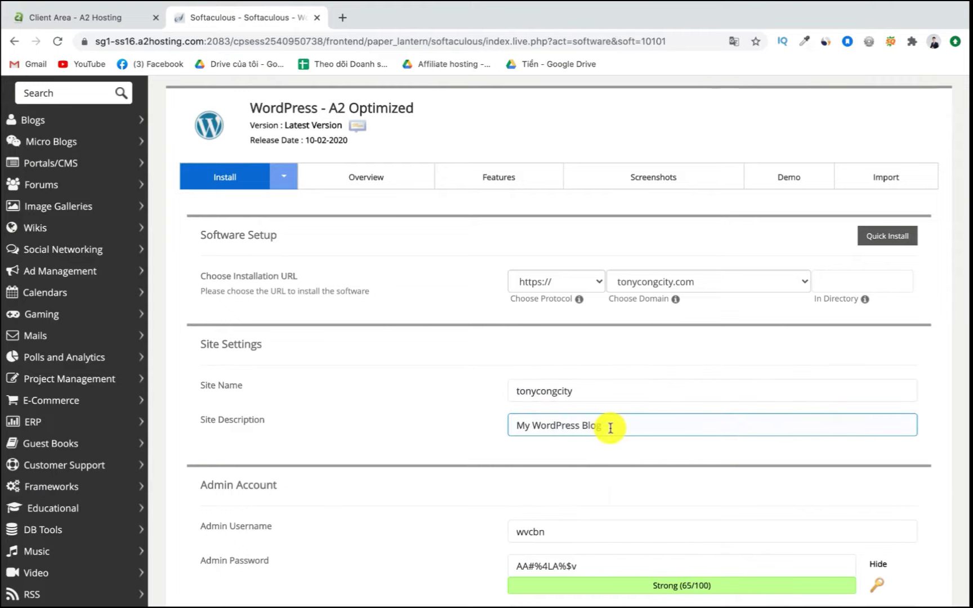
Step: Set the site description to 'Hướng dẫn tạo website bán hàng chuyên nghiệp'
left_click_drag(602, 426, 542, 428)
key("BackSpace")
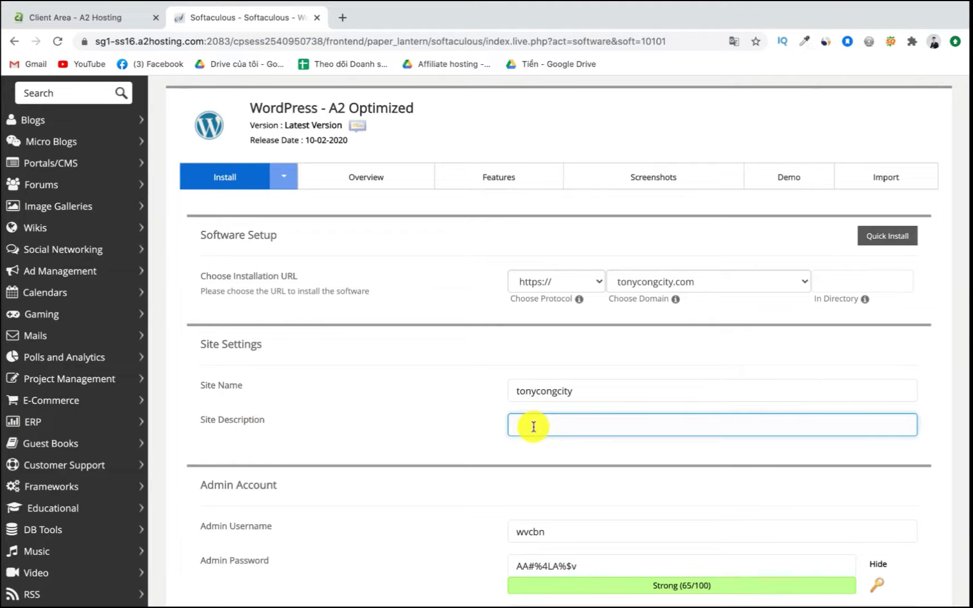
type("Huong dẫn tạo")
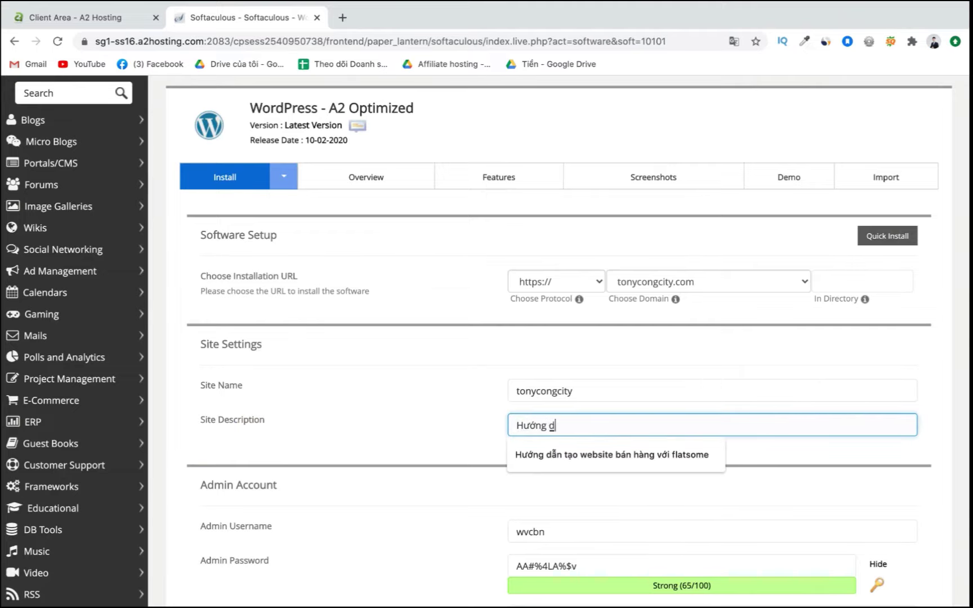
type(" website bán hàng chuyên nghiệp")
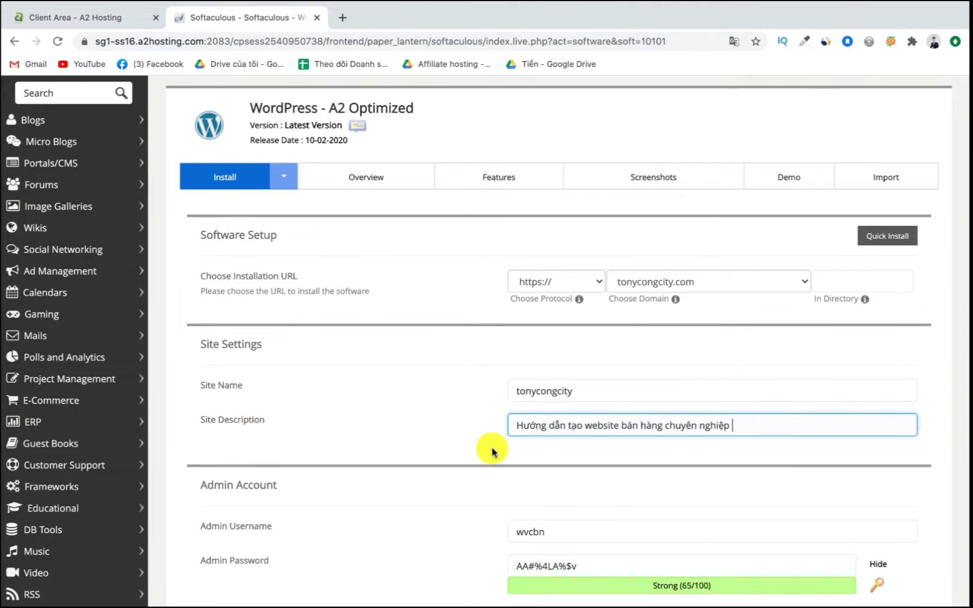
scroll(476, 457, "down", 3)
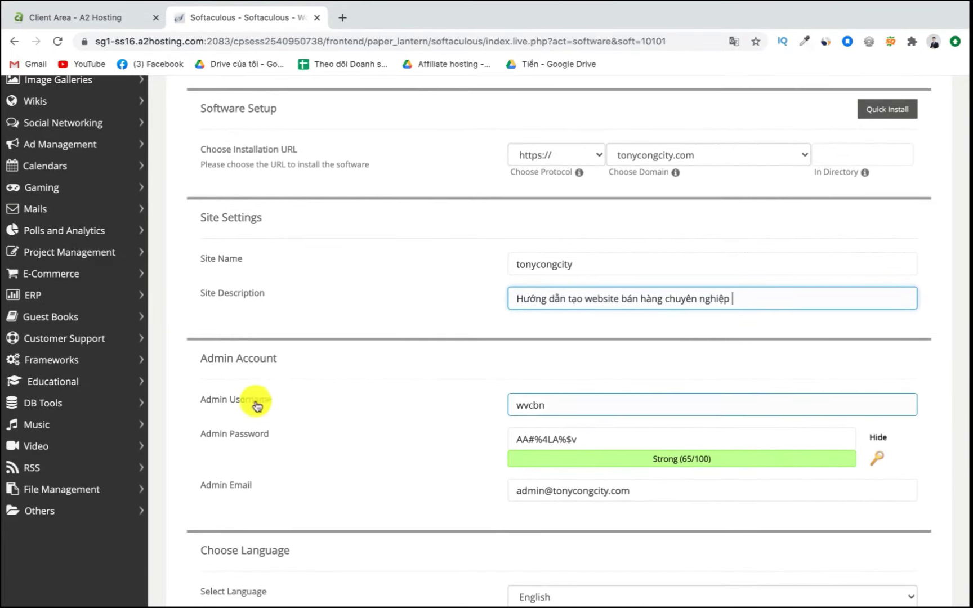
Step: Set admin username 'tonycongcity' and paste in a new strong admin password
left_click_drag(553, 405, 517, 408)
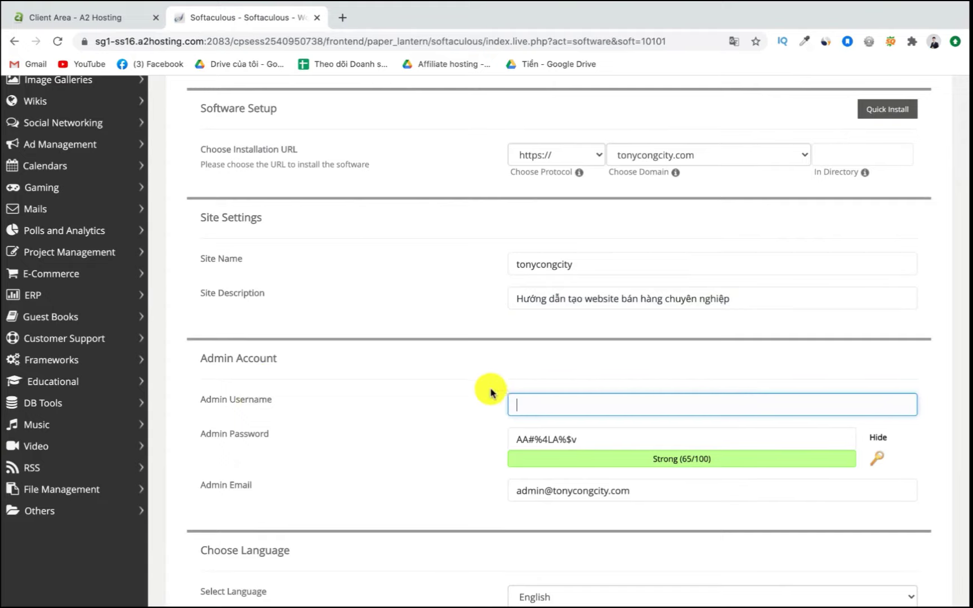
type("tony")
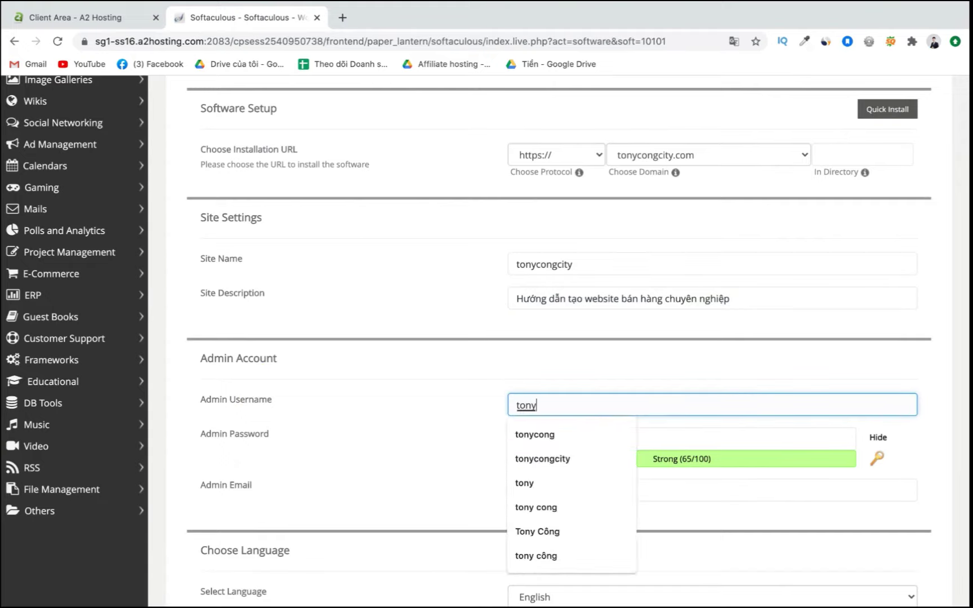
type("congcity")
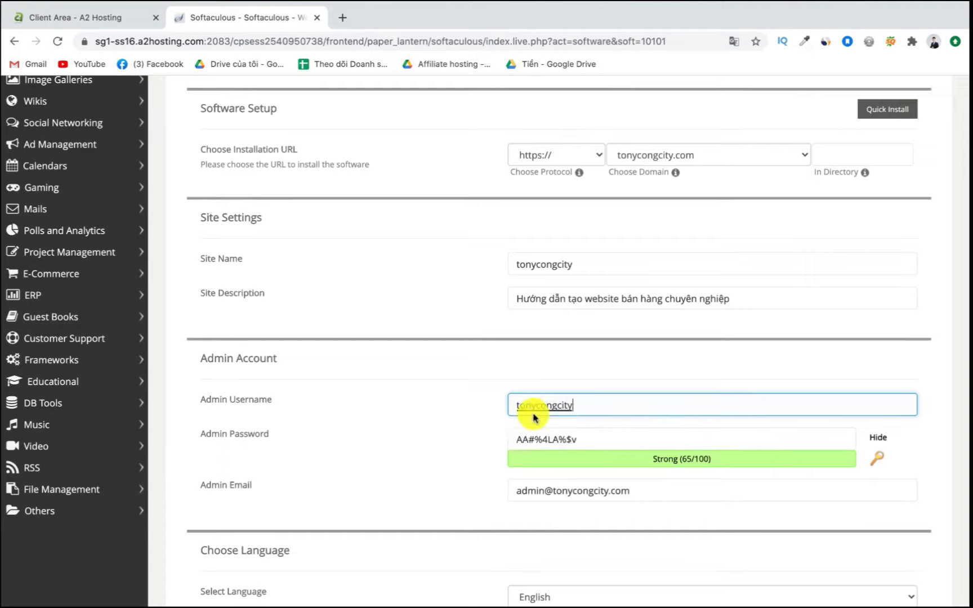
left_click_drag(582, 439, 525, 439)
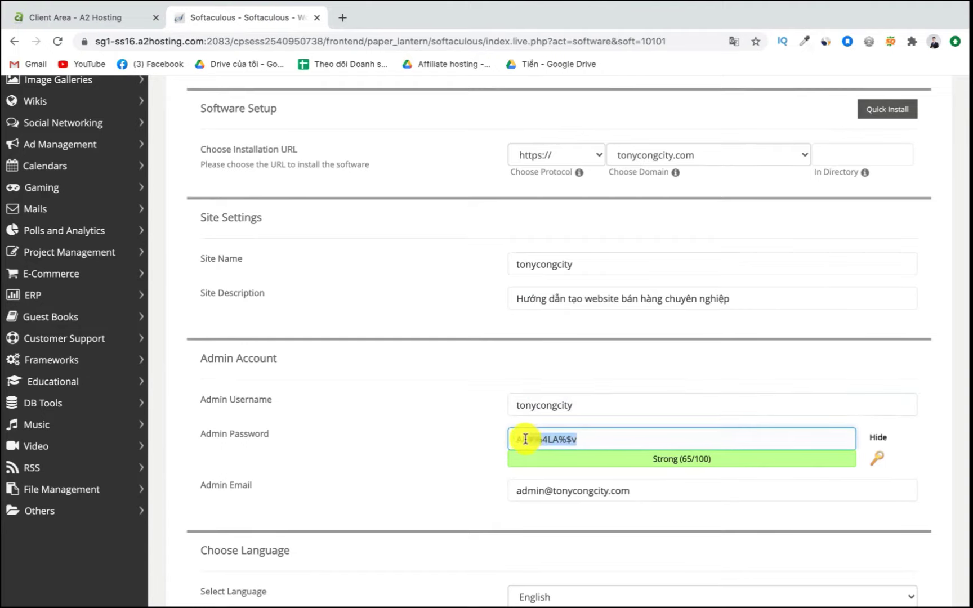
key("BackSpace")
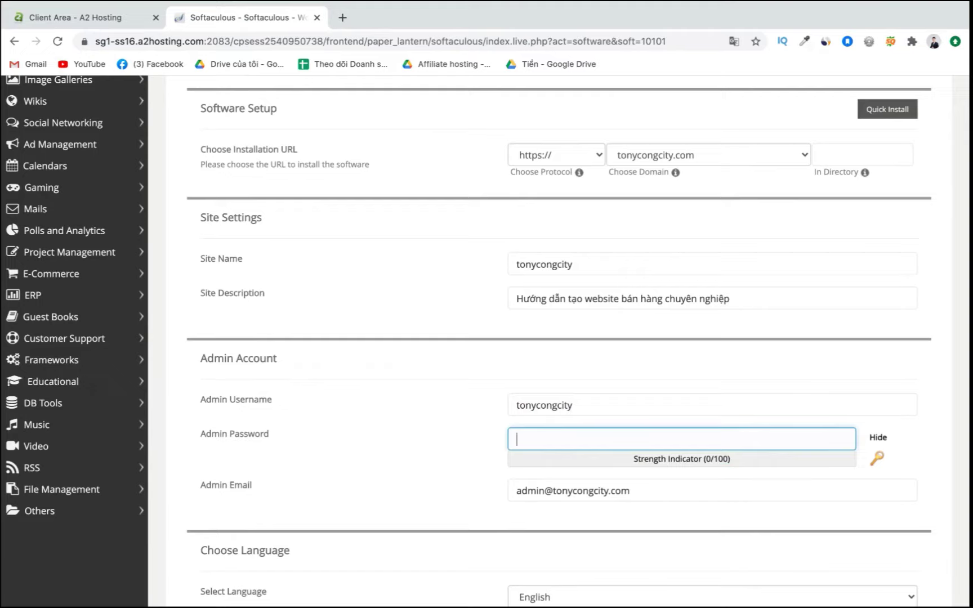
key("super+v")
left_click(451, 454)
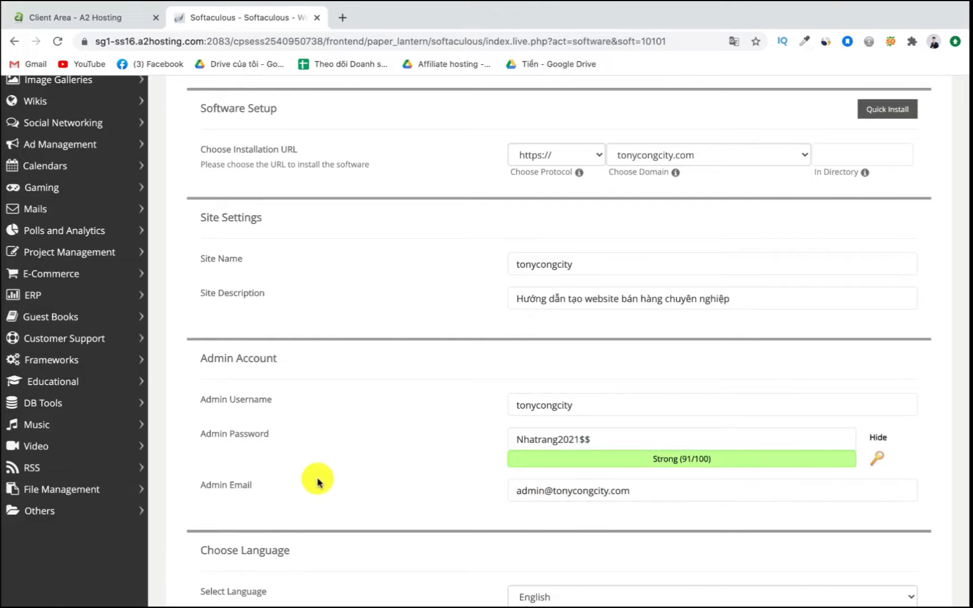
Step: Replace the admin e-mail with the Gmail address and run the WordPress install
left_click(583, 487)
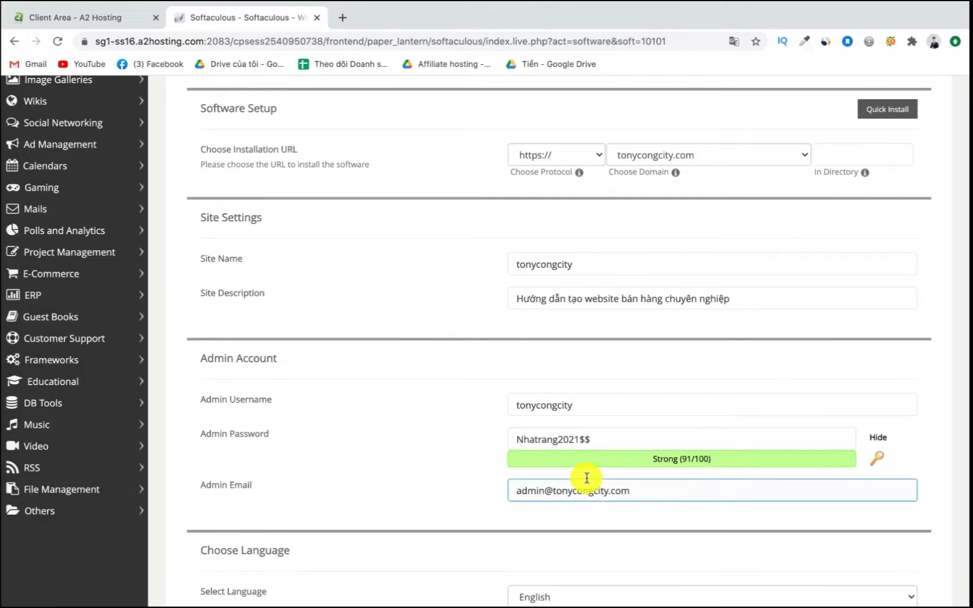
key("super+a")
key("super+v")
scroll(393, 440, "down", 3)
scroll(428, 467, "down", 3)
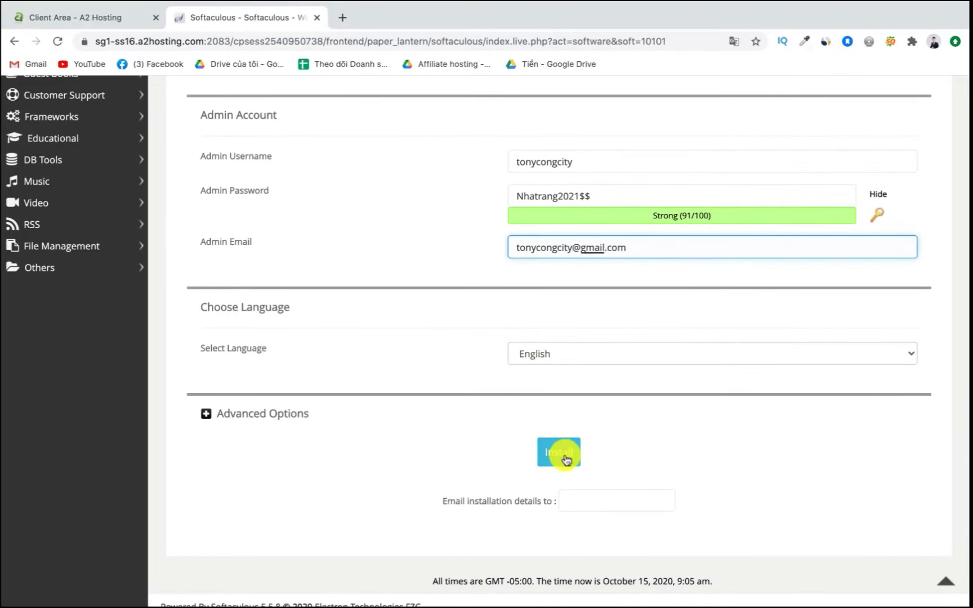
left_click(565, 460)
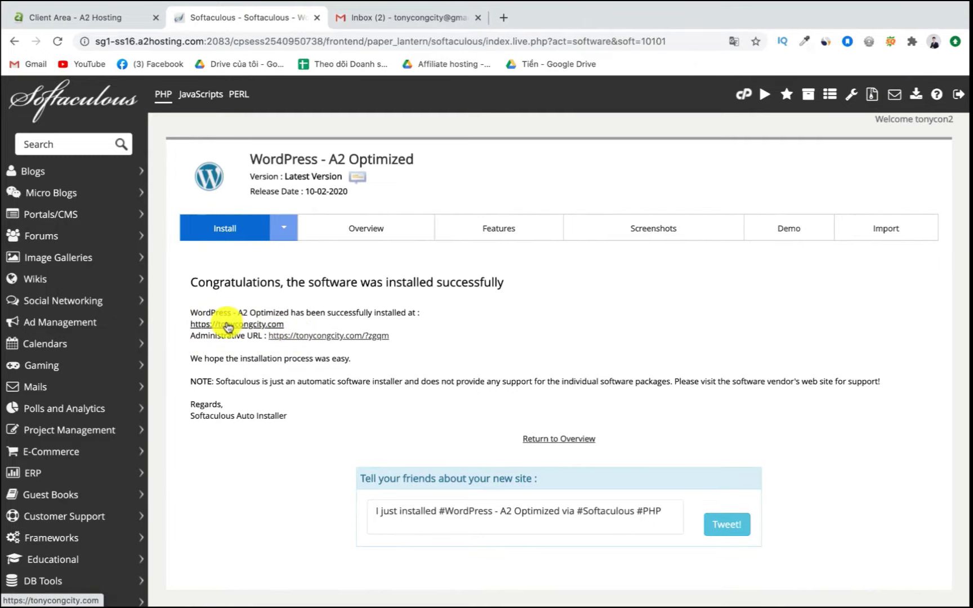
Step: Open the new tonycongcity.com site in a new tab, then check the Gmail inbox
left_click(228, 325)
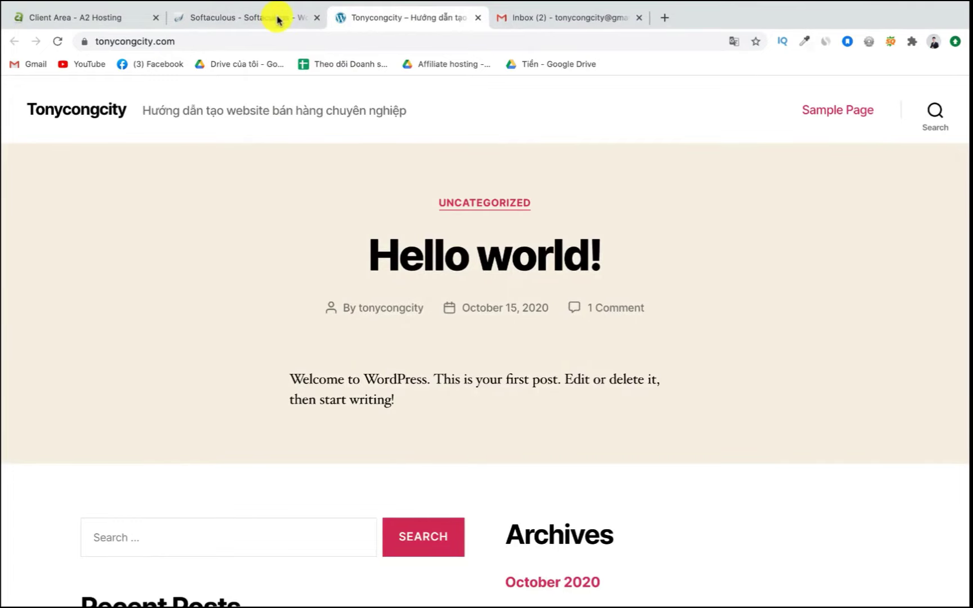
left_click(540, 24)
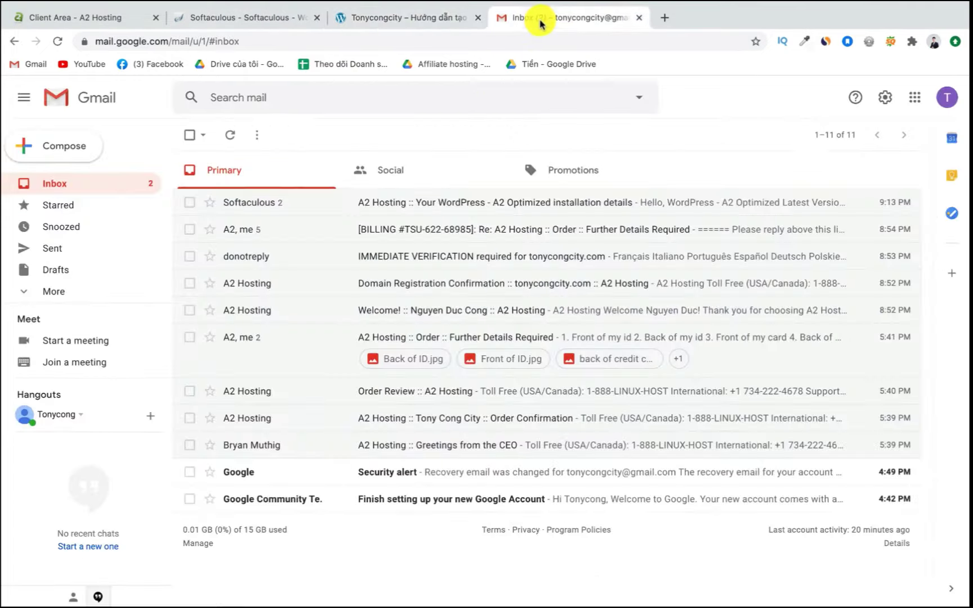
Step: Read the 'Your WordPress - A2 Optimized installation details' email, then return to Softaculous
left_click(319, 211)
scroll(373, 322, "down", 3)
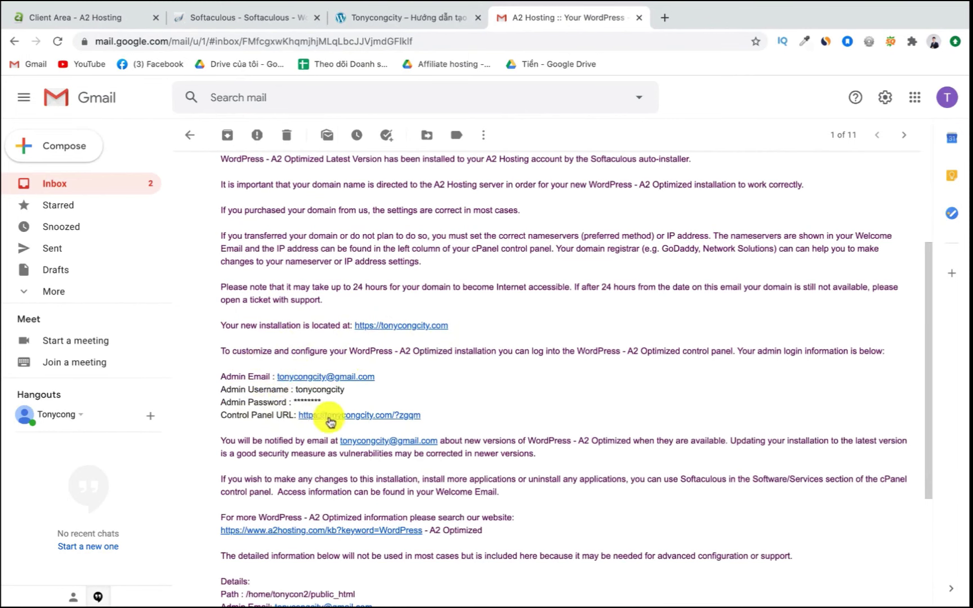
left_click(192, 135)
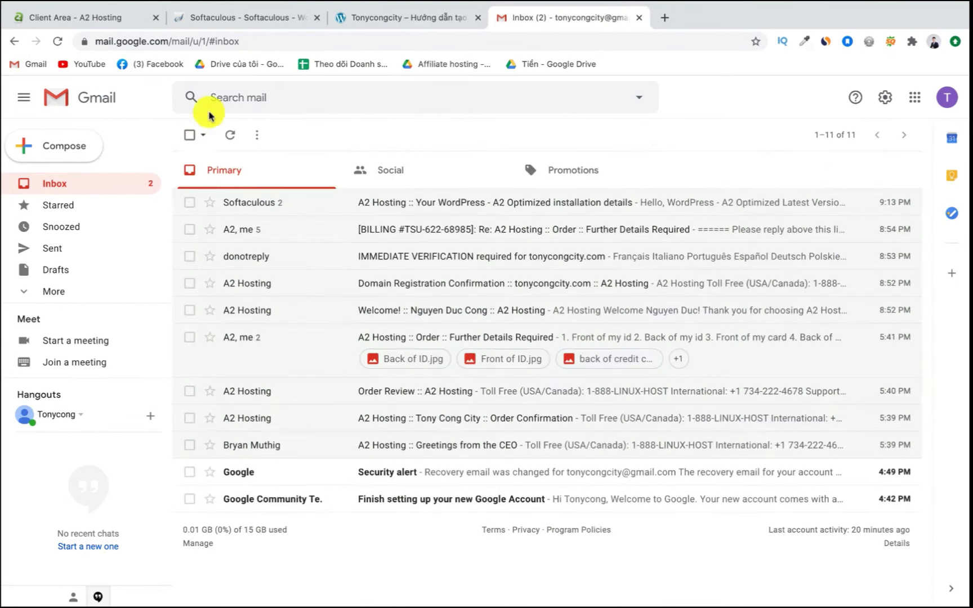
left_click(231, 17)
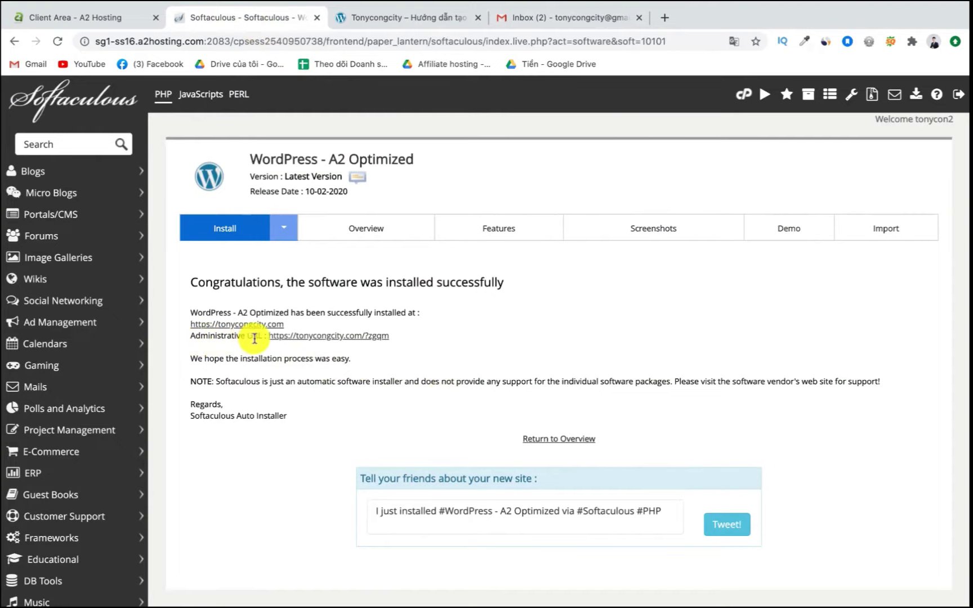
Step: Open the Tonycongcity WordPress Dashboard via the administrative URL and browse its panels
left_click(302, 338)
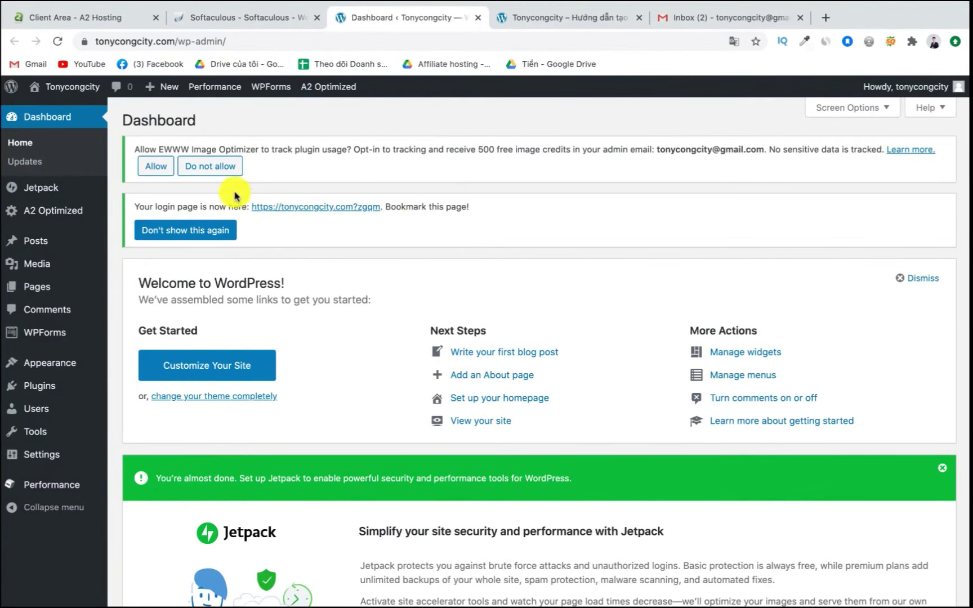
scroll(135, 278, "down", 7)
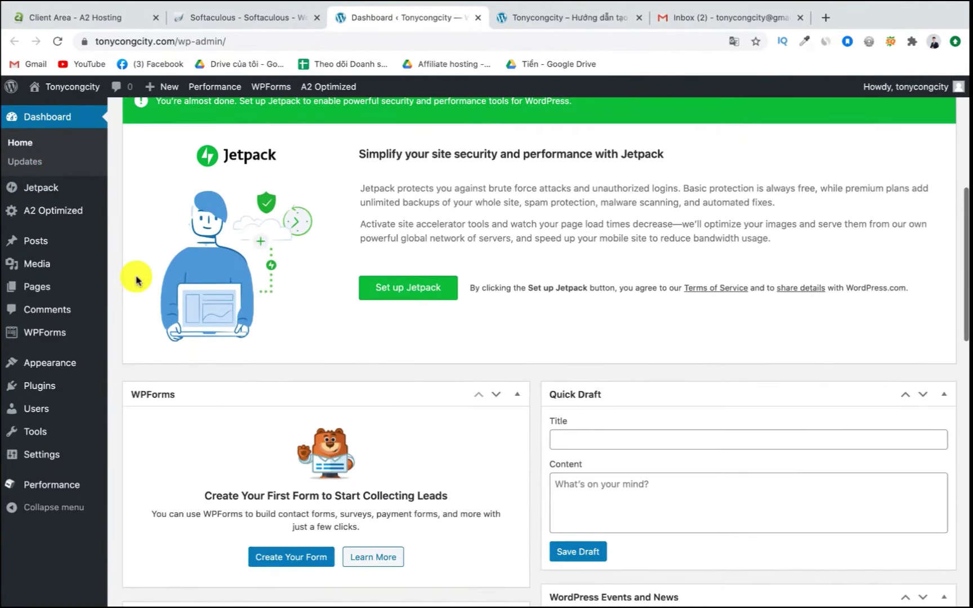
scroll(34, 135, "up", 7)
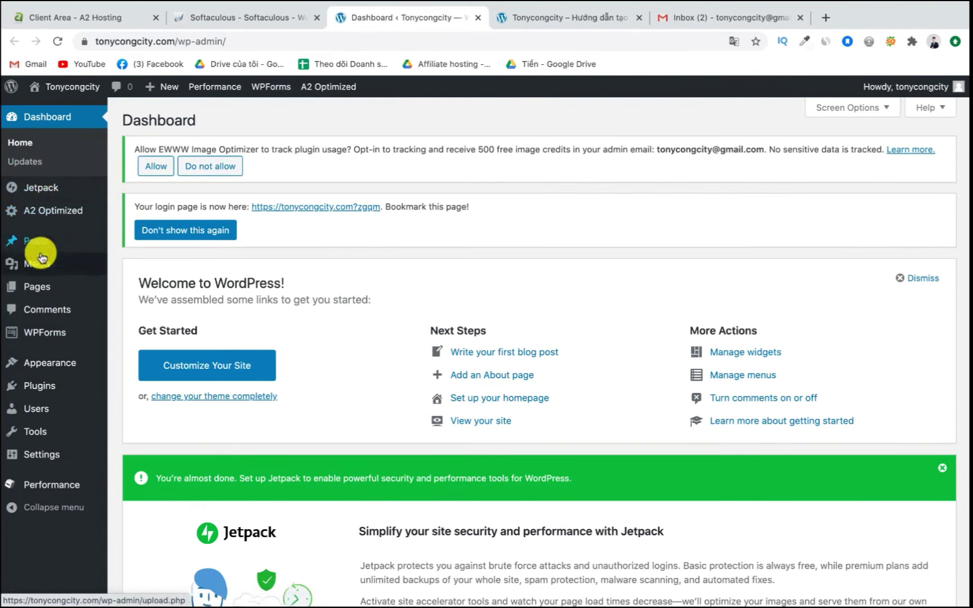
Step: Visit the live tonycongcity.com front page with its 'Hello world!' post and highlight its https address
left_click(70, 92)
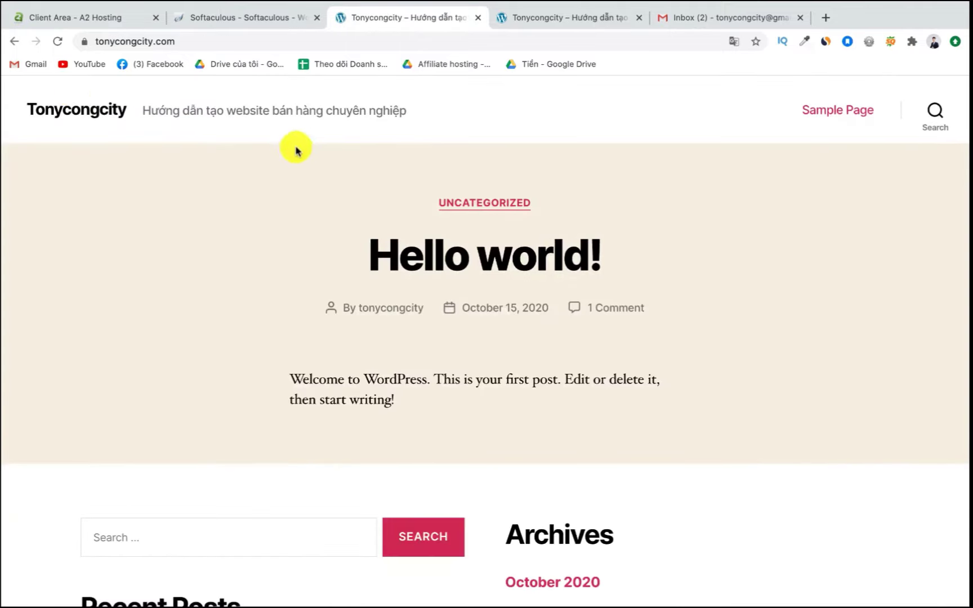
scroll(456, 344, "down", 2)
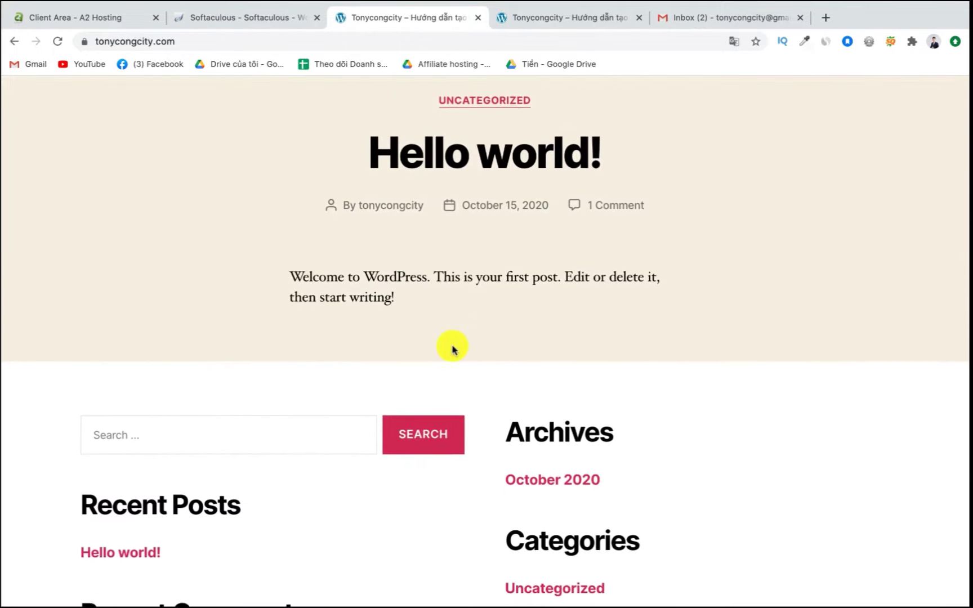
scroll(452, 347, "up", 2)
left_click(219, 41)
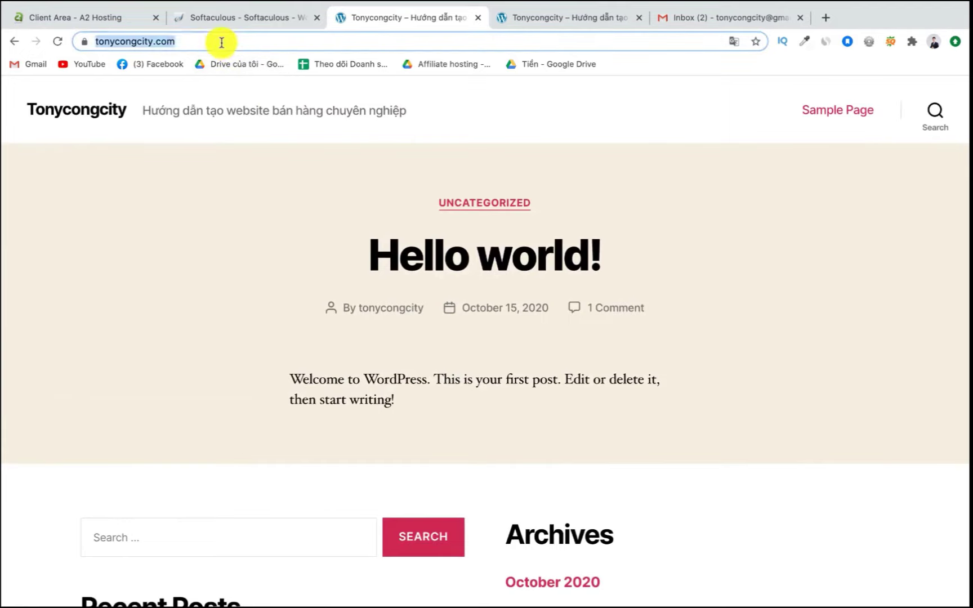
left_click_drag(220, 41, 85, 45)
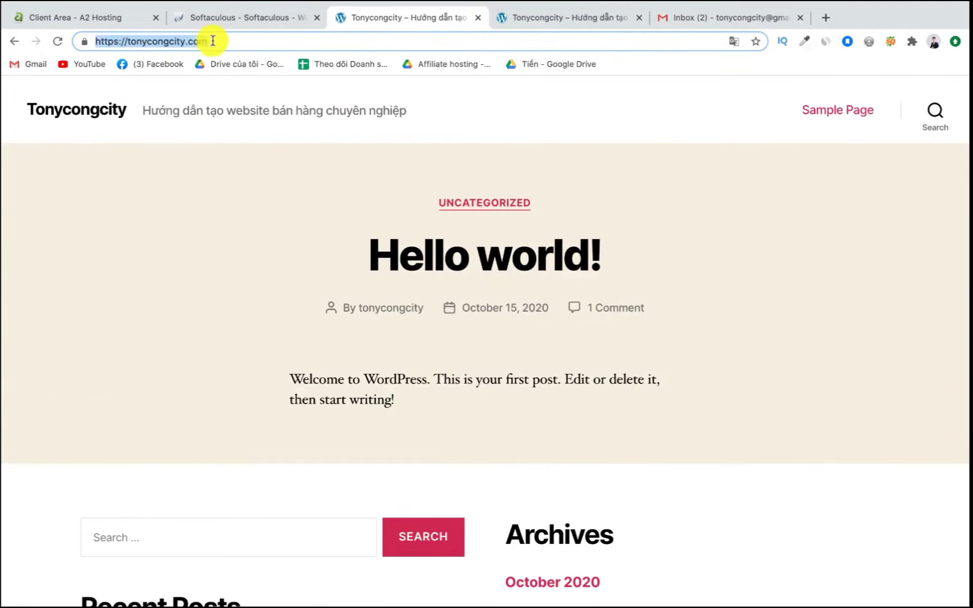
Step: Switch between the YouTube tabs, ending on the 'Phần 1 flatsome turtorial' video
left_click(131, 170)
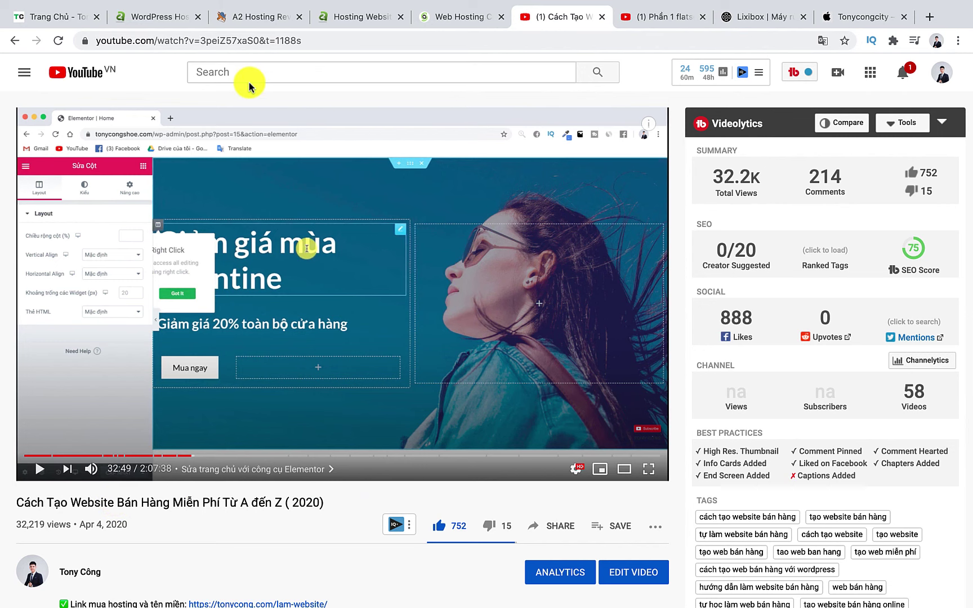
left_click(659, 18)
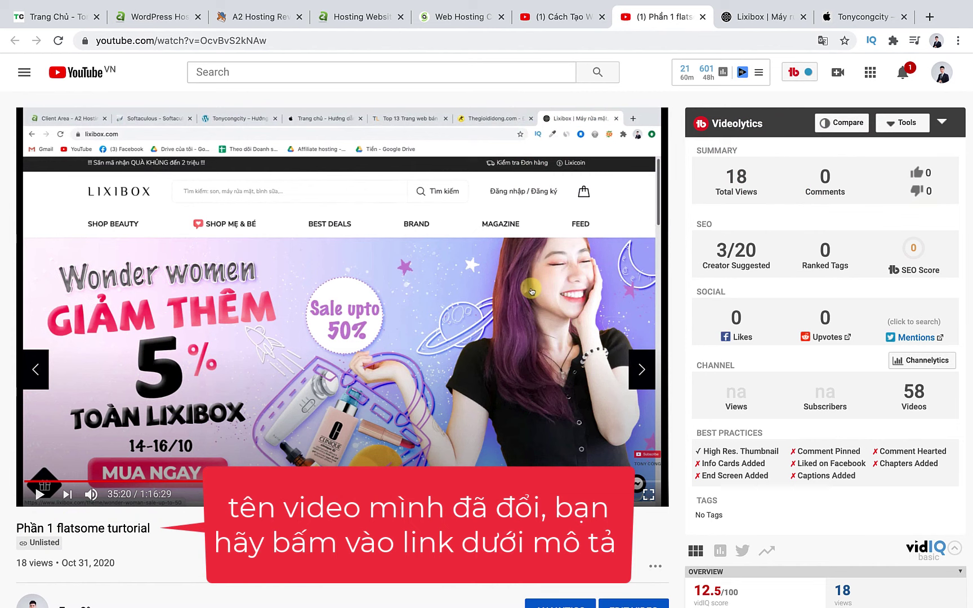
left_click(556, 20)
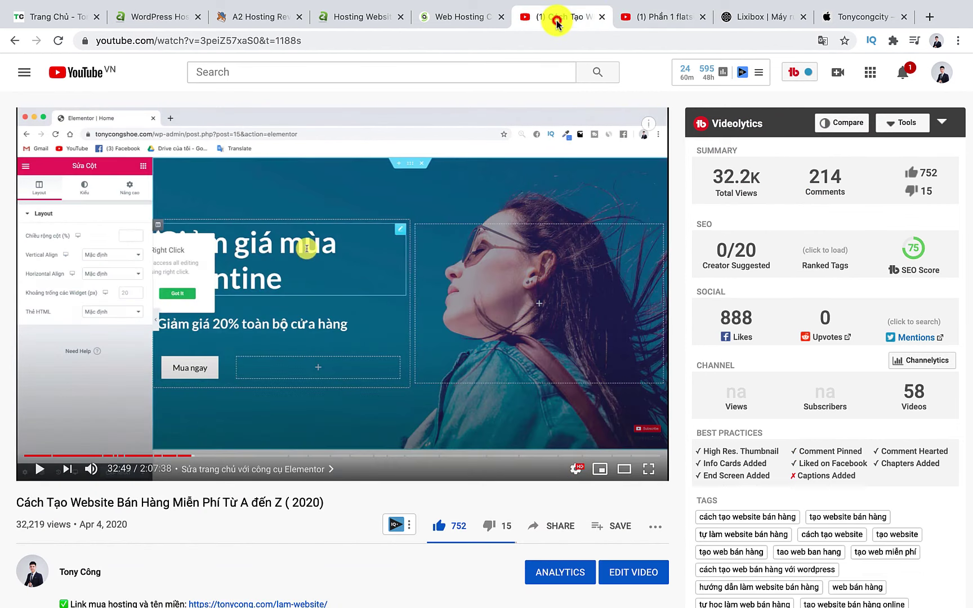
left_click(639, 21)
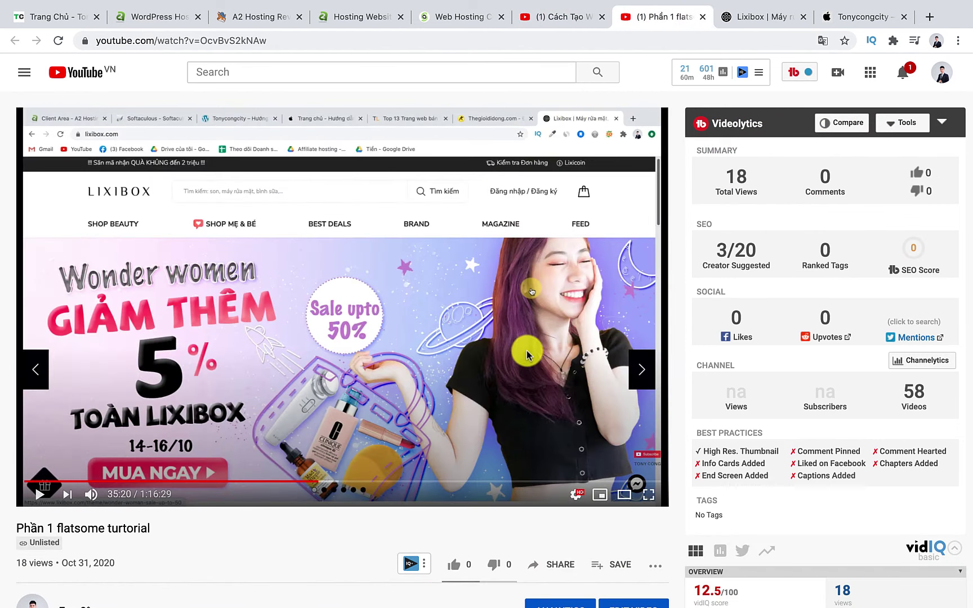